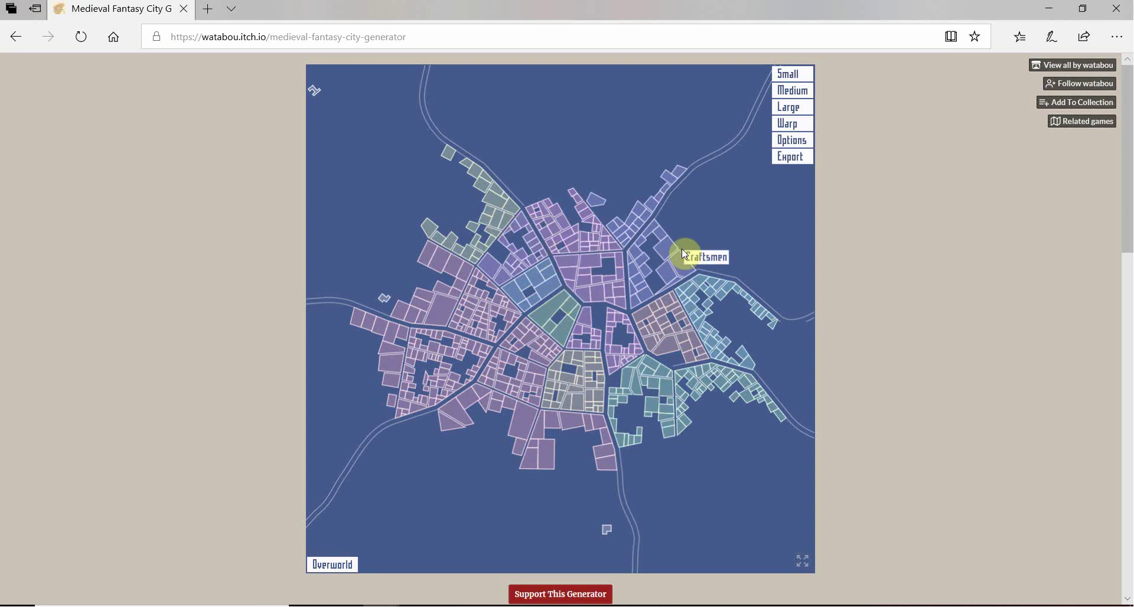
Export the current city map as an SVG file
{"action": "left_click", "coordinate": [777, 163]}
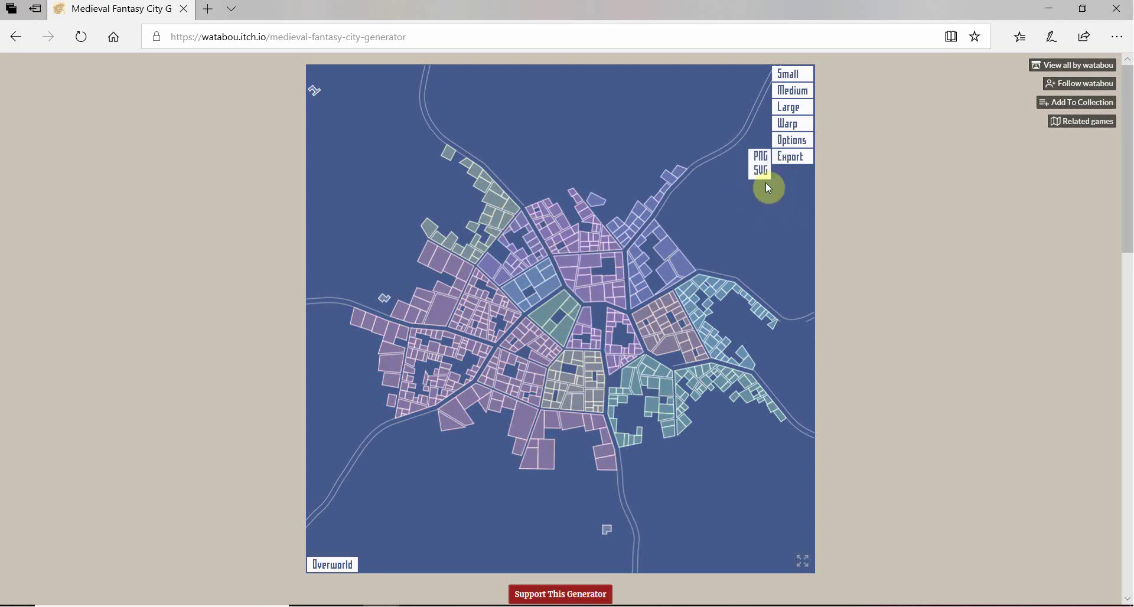
{"action": "left_click", "coordinate": [761, 173]}
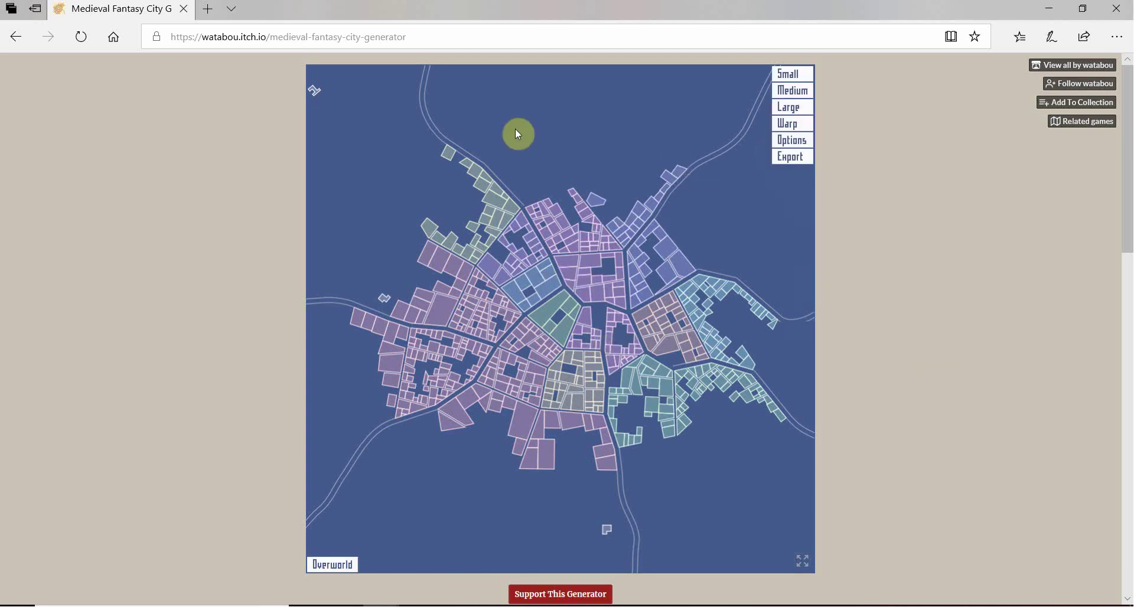
Generate a long series of new small cities
{"action": "left_click", "coordinate": [791, 82]}
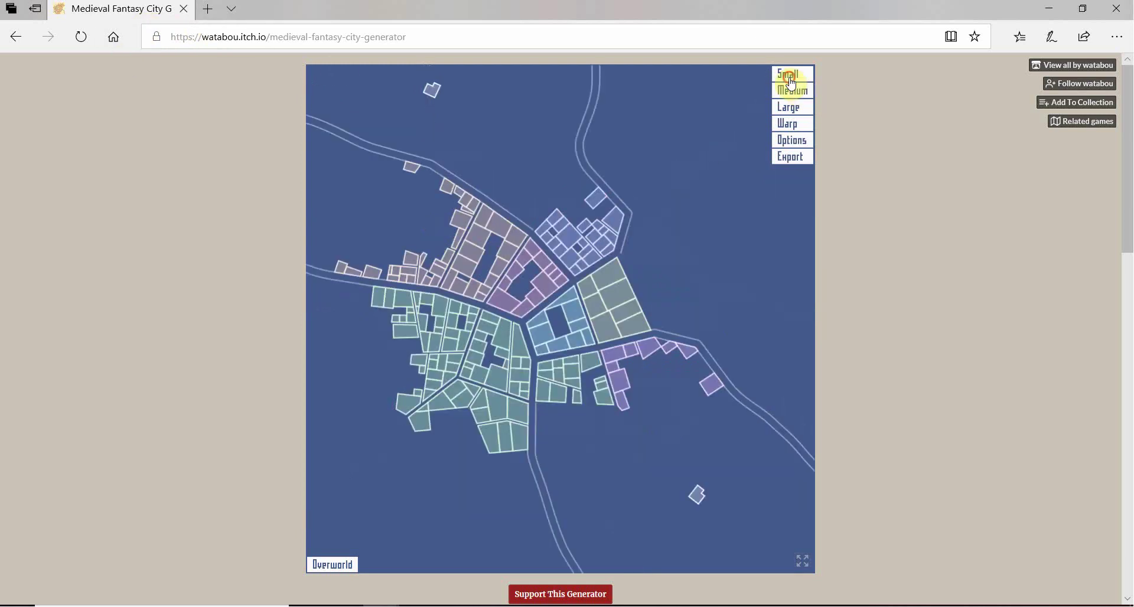
{"action": "left_click", "coordinate": [791, 82]}
{"action": "left_click", "coordinate": [791, 82]}
{"action": "left_click", "coordinate": [791, 82]}
{"action": "left_click", "coordinate": [791, 81]}
{"action": "left_click", "coordinate": [791, 81]}
{"action": "left_click", "coordinate": [791, 82]}
{"action": "left_click", "coordinate": [791, 82]}
{"action": "left_click", "coordinate": [791, 81]}
{"action": "left_click", "coordinate": [791, 81]}
{"action": "left_click", "coordinate": [791, 82]}
{"action": "left_click", "coordinate": [791, 82]}
{"action": "left_click", "coordinate": [791, 81]}
{"action": "left_click", "coordinate": [791, 82]}
Generate a medium city, then warp its northeast roads and districts and apply the warp
{"action": "left_click", "coordinate": [779, 90]}
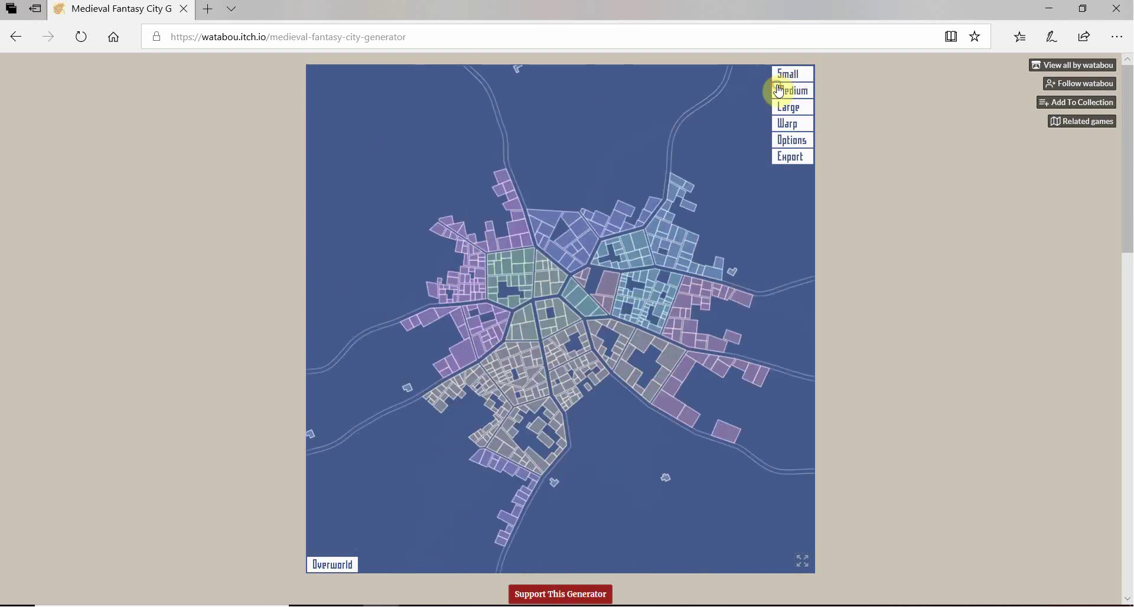
{"action": "left_click", "coordinate": [778, 90]}
{"action": "left_click", "coordinate": [782, 134]}
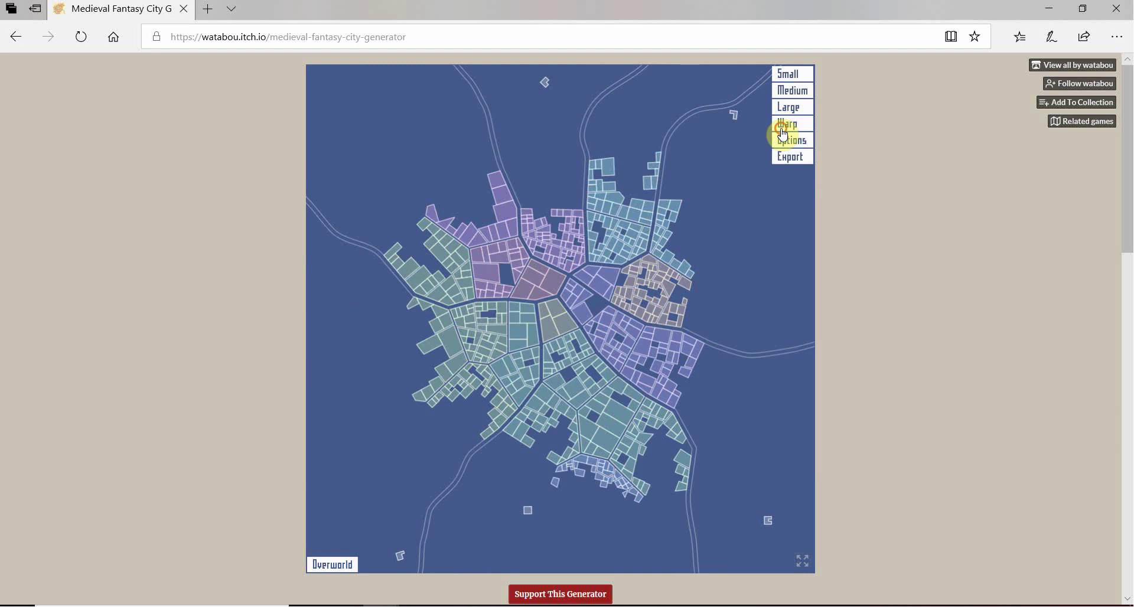
{"action": "mouse_move", "coordinate": [781, 128]}
{"action": "left_mouse_down"}
{"action": "mouse_move", "coordinate": [706, 126]}
{"action": "mouse_move", "coordinate": [643, 183]}
{"action": "mouse_move", "coordinate": [660, 224]}
{"action": "mouse_move", "coordinate": [663, 307]}
{"action": "mouse_move", "coordinate": [549, 214]}
{"action": "left_mouse_up"}
{"action": "left_click", "coordinate": [789, 75]}
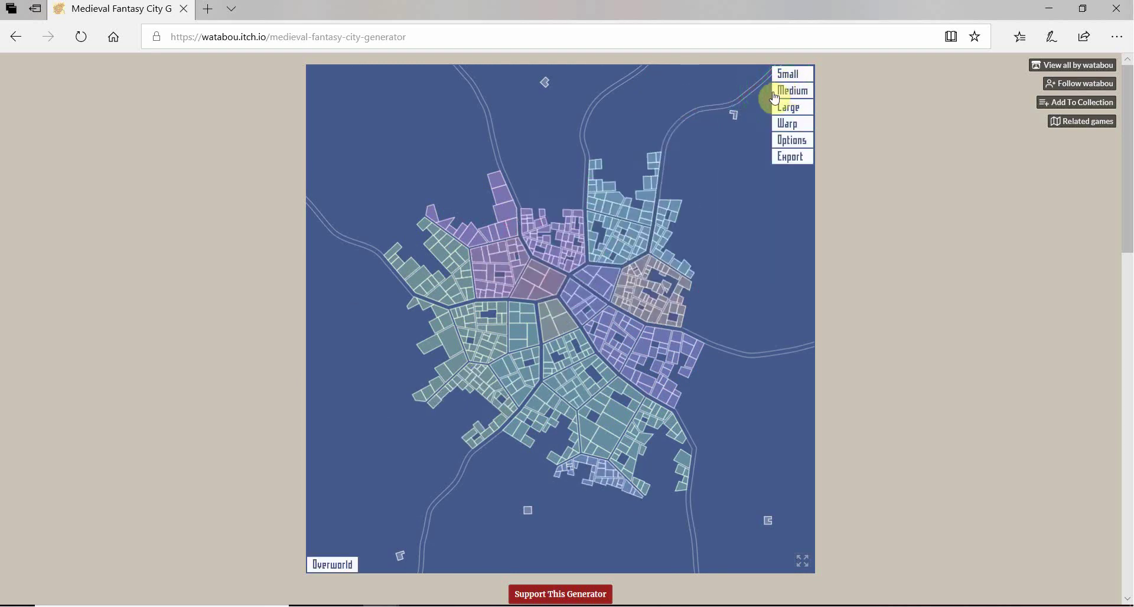
{"action": "left_click", "coordinate": [789, 125]}
Discard the pending warp and set the building style to Complex
{"action": "left_click", "coordinate": [786, 91]}
{"action": "left_click", "coordinate": [791, 140]}
{"action": "left_click", "coordinate": [754, 141]}
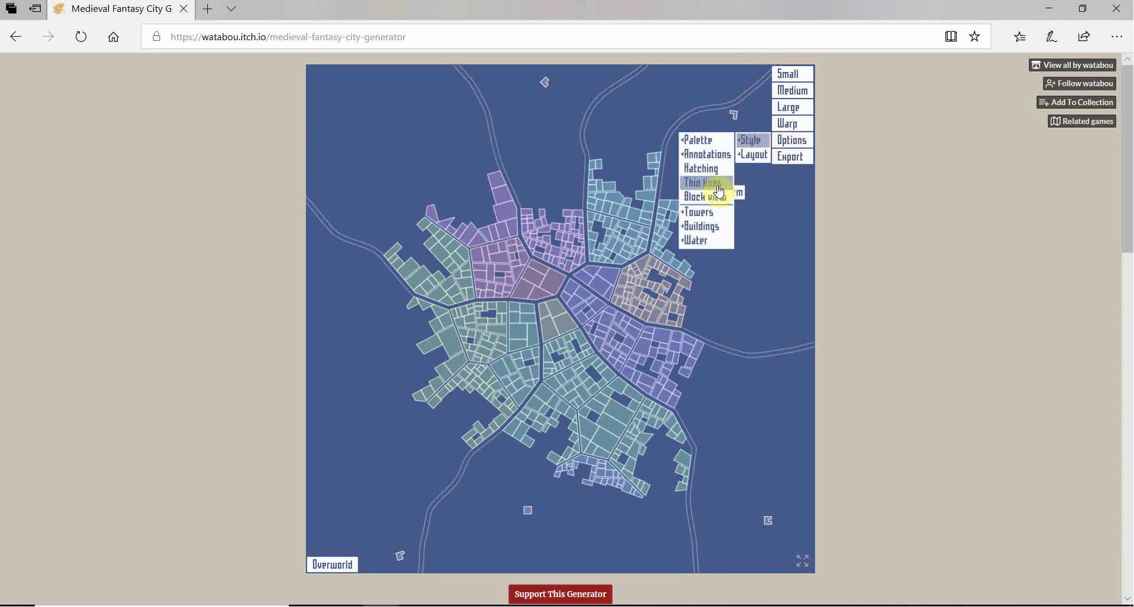
{"action": "left_click", "coordinate": [690, 229]}
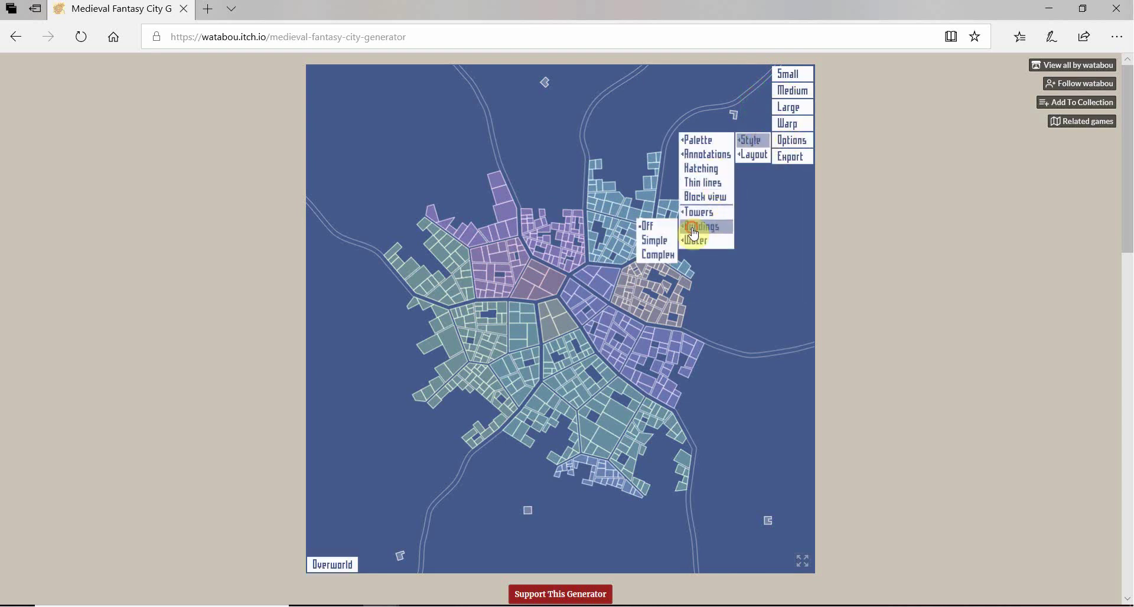
{"action": "left_click", "coordinate": [660, 254]}
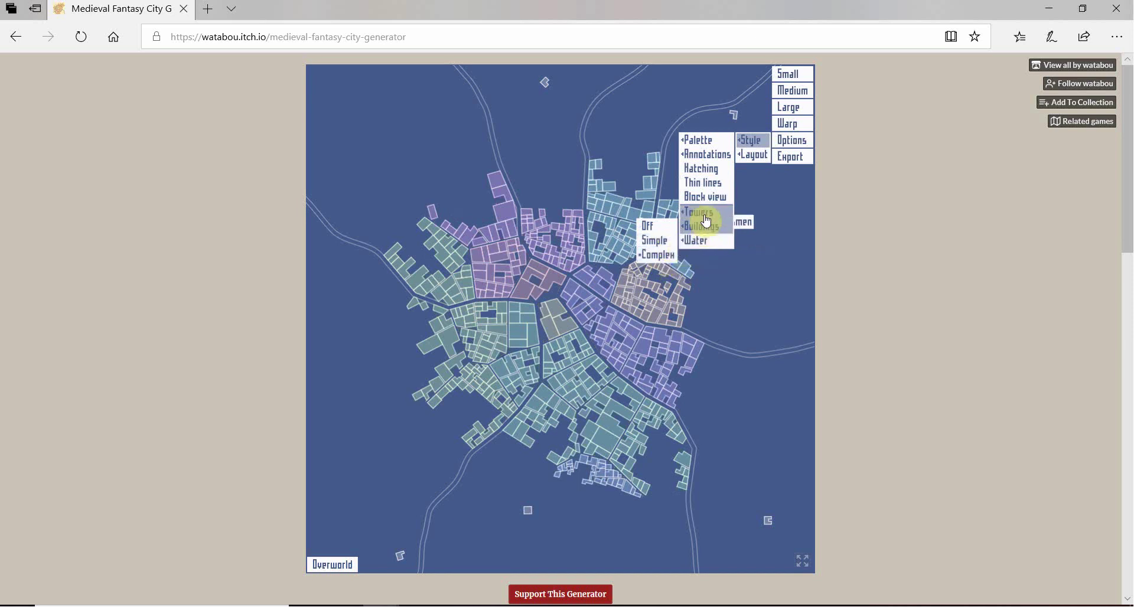
Turn on Random layout and generate a new small city
{"action": "mouse_move", "coordinate": [752, 155]}
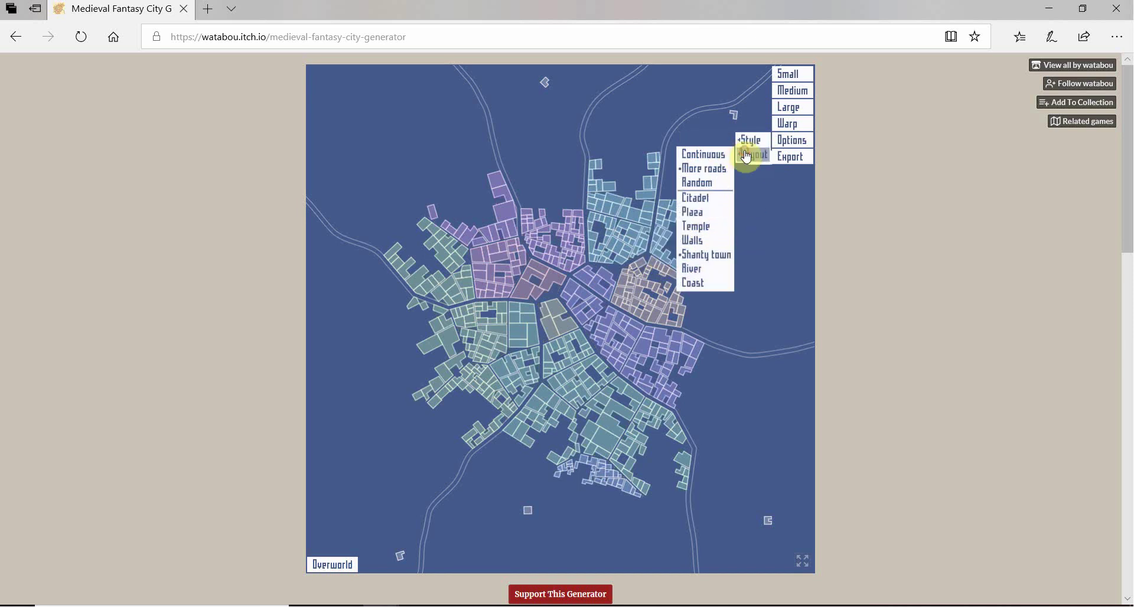
{"action": "left_click", "coordinate": [709, 186]}
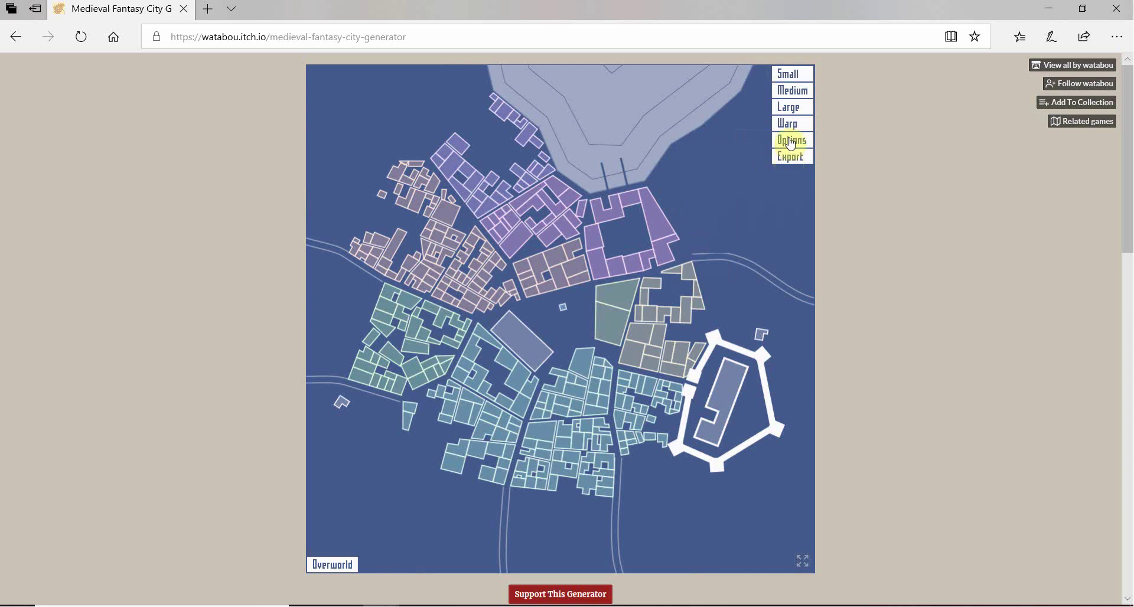
{"action": "mouse_move", "coordinate": [790, 143]}
{"action": "mouse_move", "coordinate": [753, 154]}
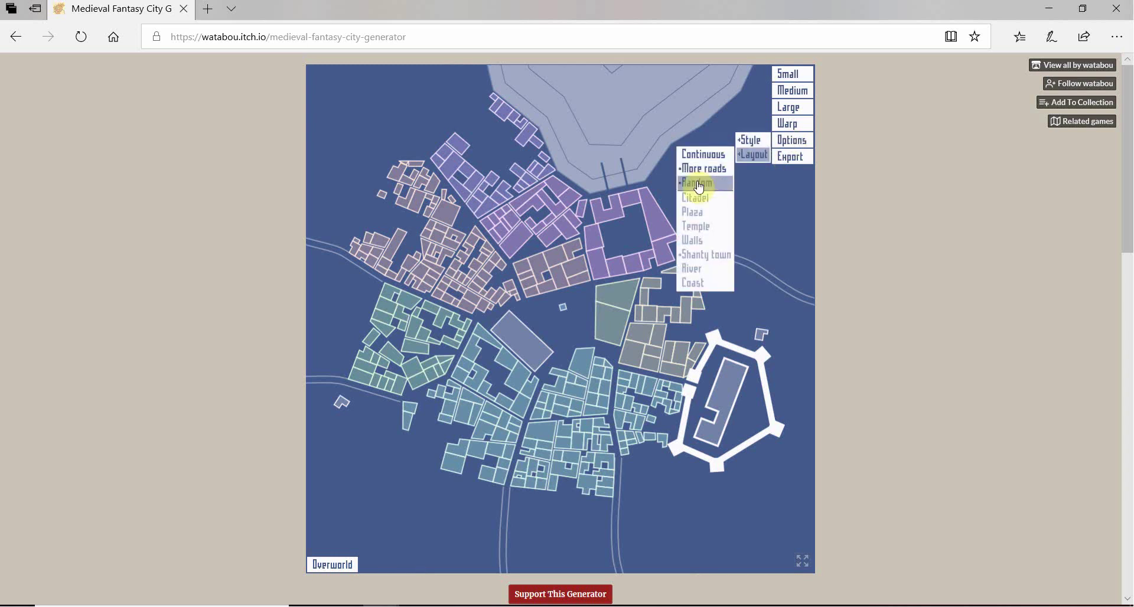
{"action": "left_click", "coordinate": [788, 74]}
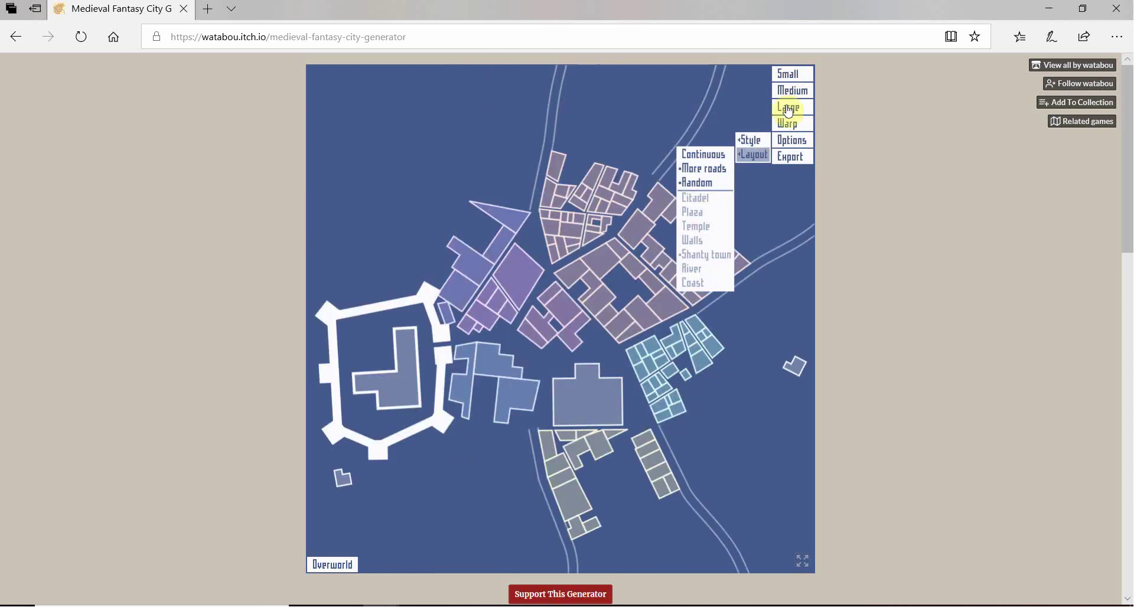
{"action": "left_click", "coordinate": [425, 341]}
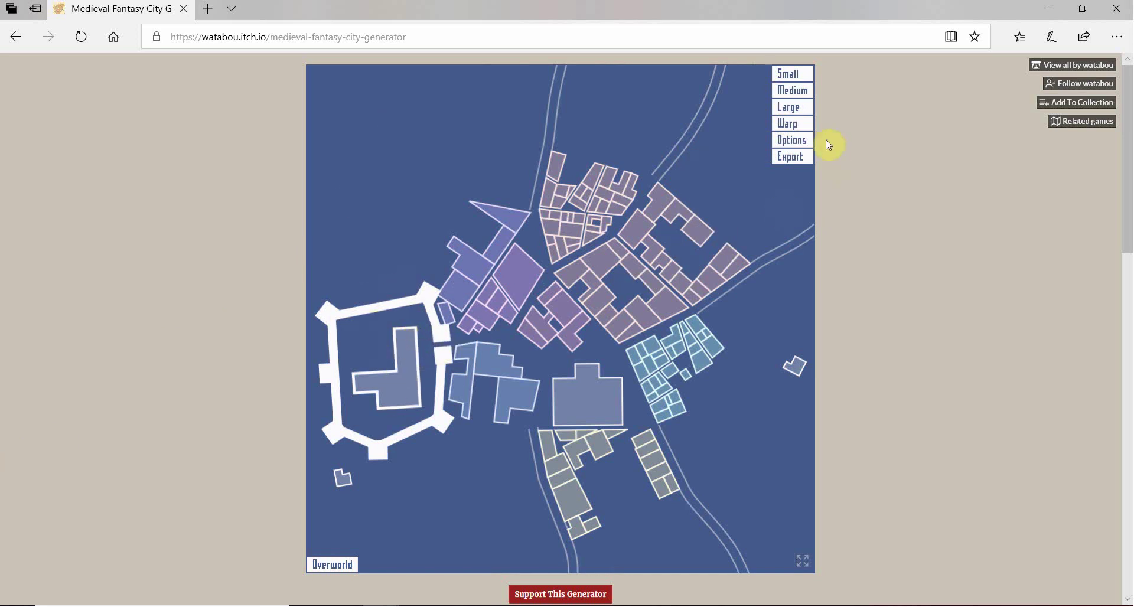
Warp and apply to rebuild the map, then turn Random layout off
{"action": "left_click", "coordinate": [797, 142]}
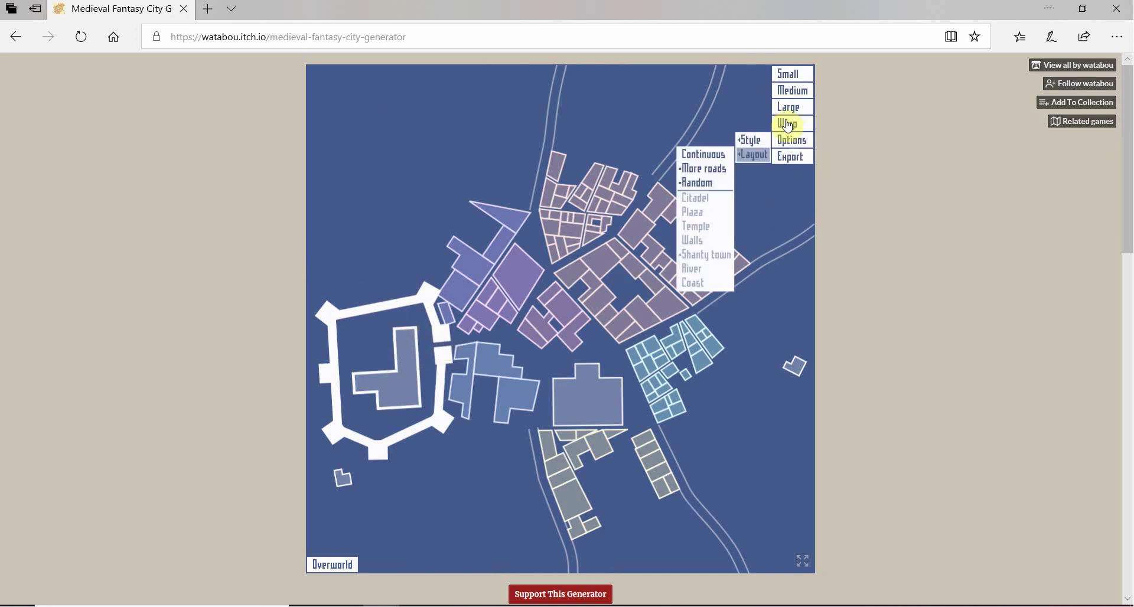
{"action": "left_click", "coordinate": [789, 123]}
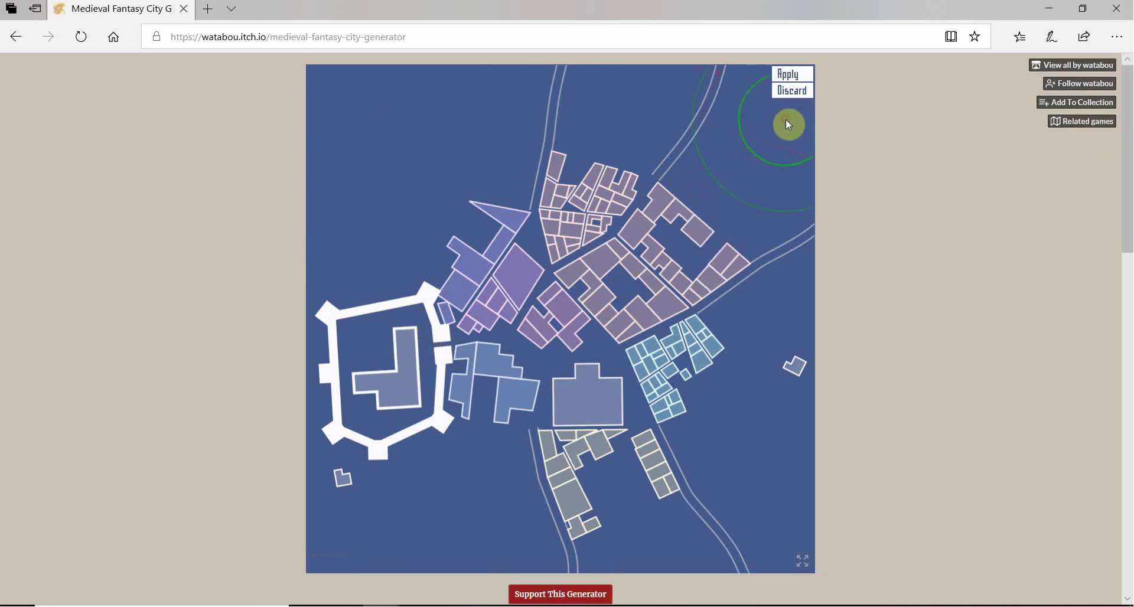
{"action": "left_click", "coordinate": [791, 75]}
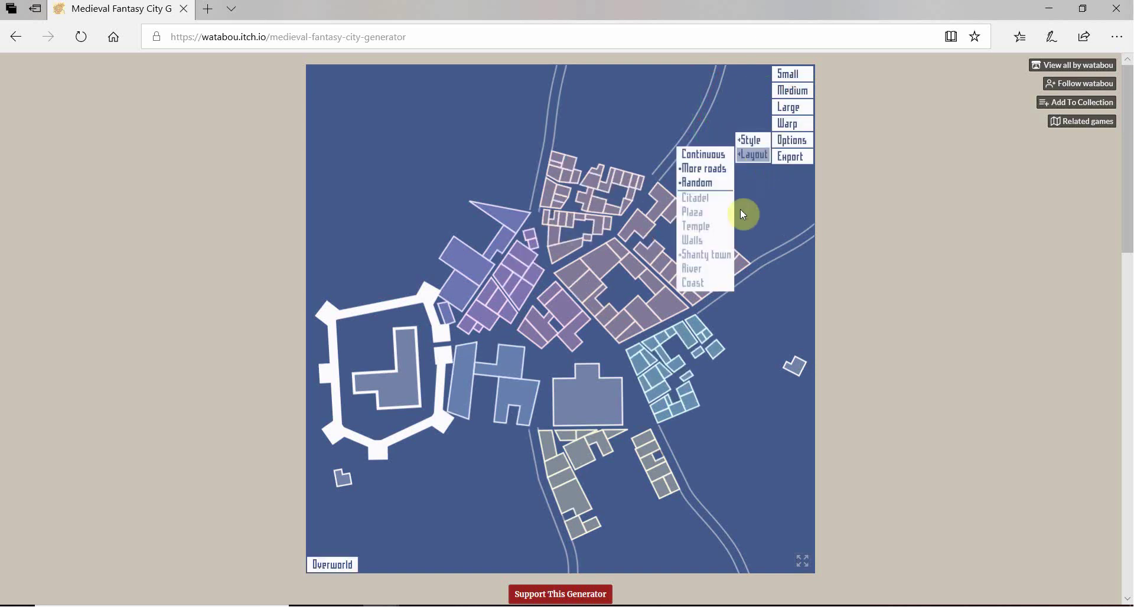
{"action": "left_click", "coordinate": [685, 183]}
{"action": "left_click", "coordinate": [380, 245]}
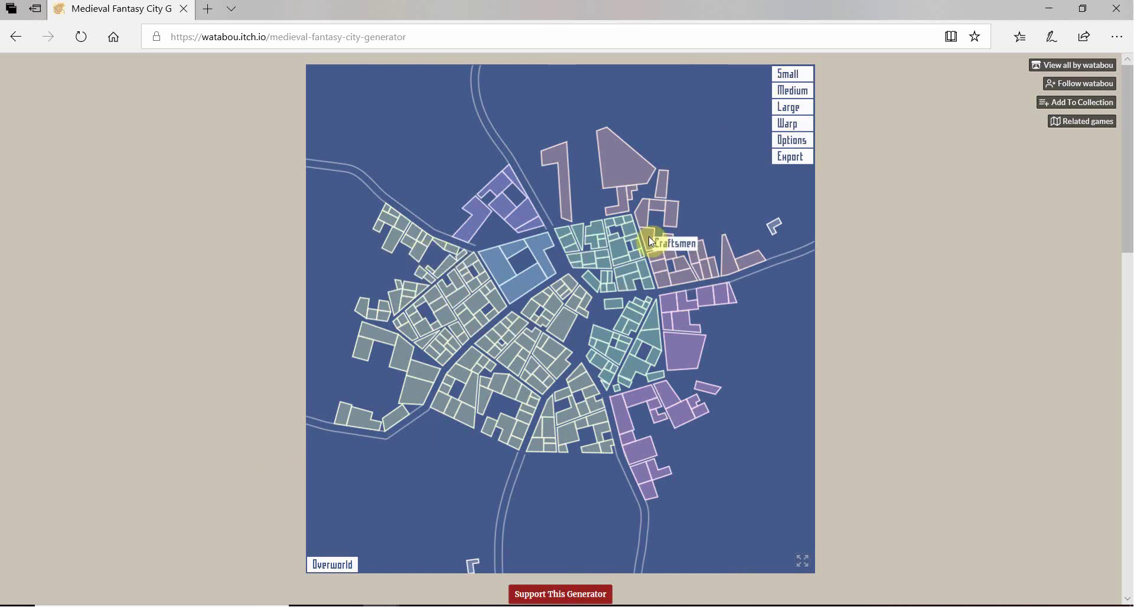
Export the map as SVG and choose Save as for the download
{"action": "left_click", "coordinate": [790, 157]}
{"action": "left_click", "coordinate": [760, 172]}
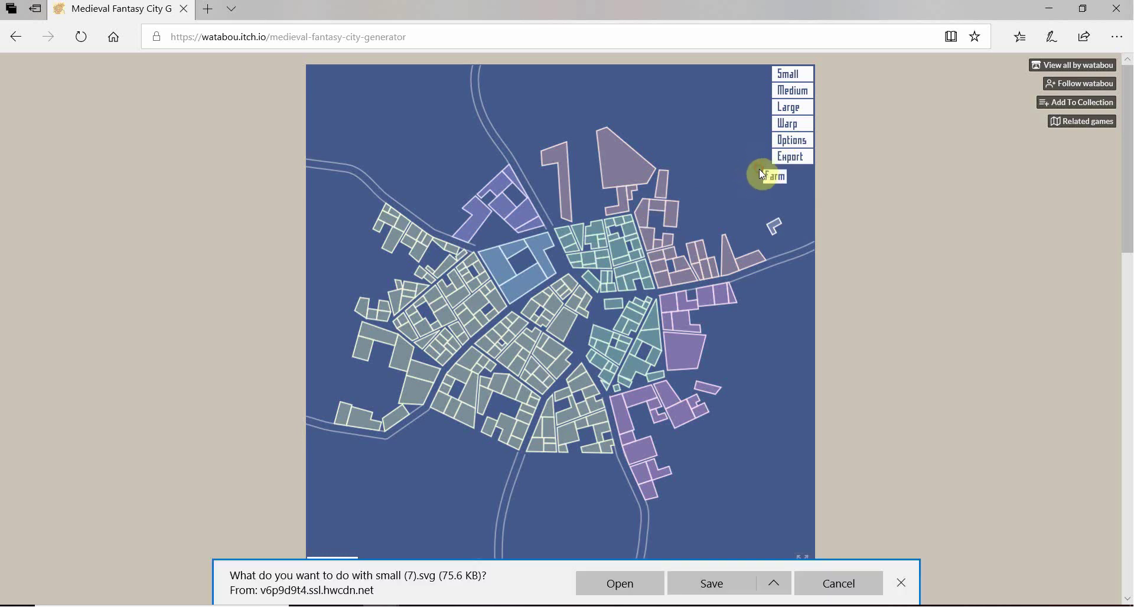
{"action": "left_click", "coordinate": [775, 583]}
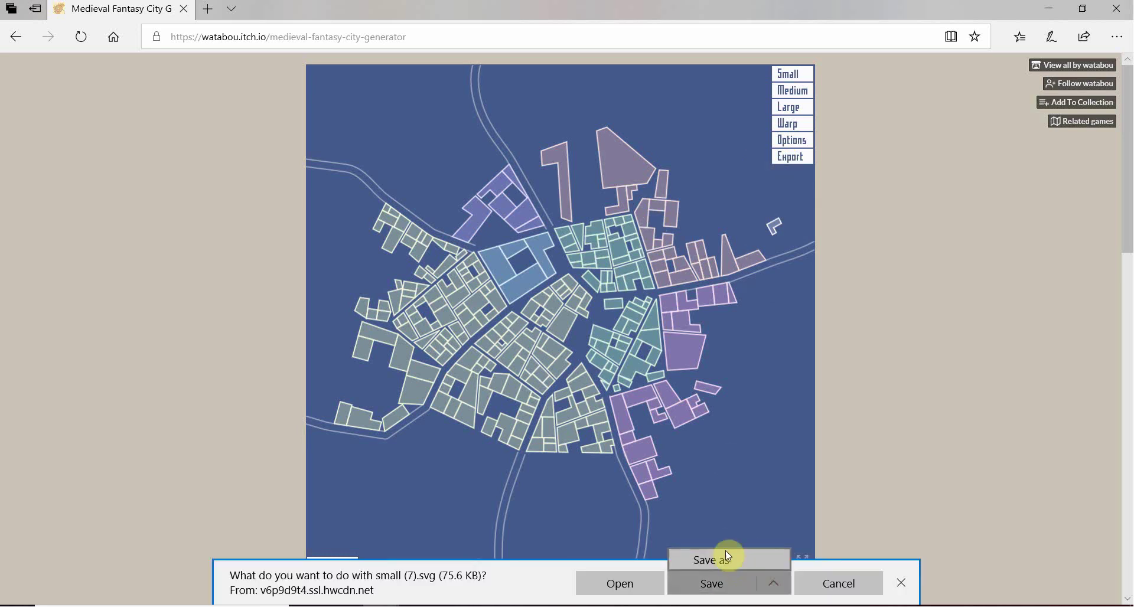
{"action": "left_click", "coordinate": [719, 558]}
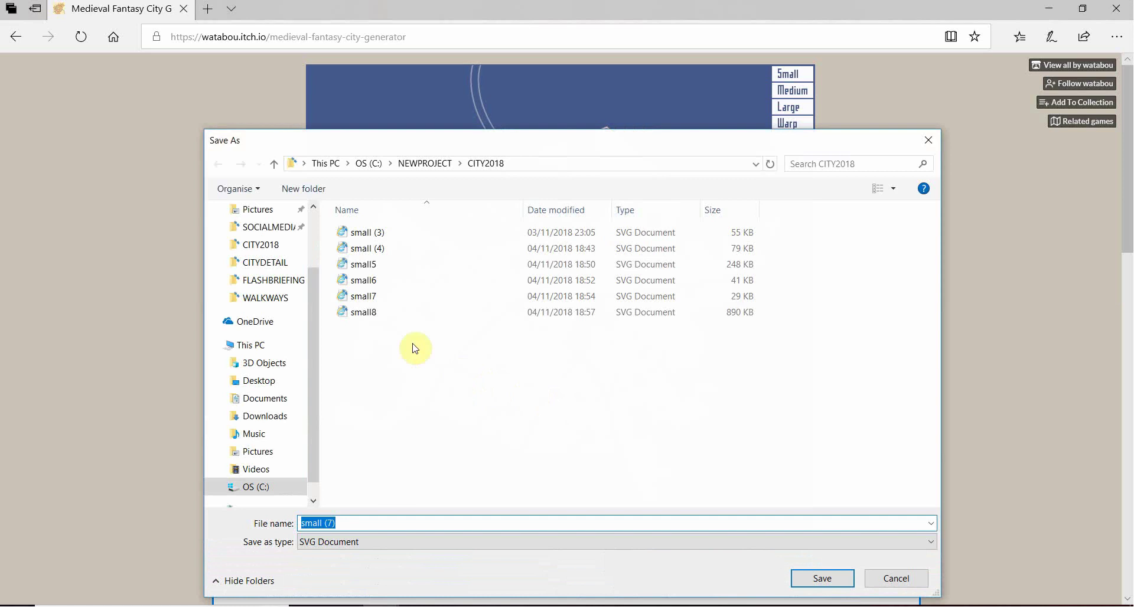
Rename the download to 'City' in the CITY2018 folder
{"action": "left_click", "coordinate": [361, 312]}
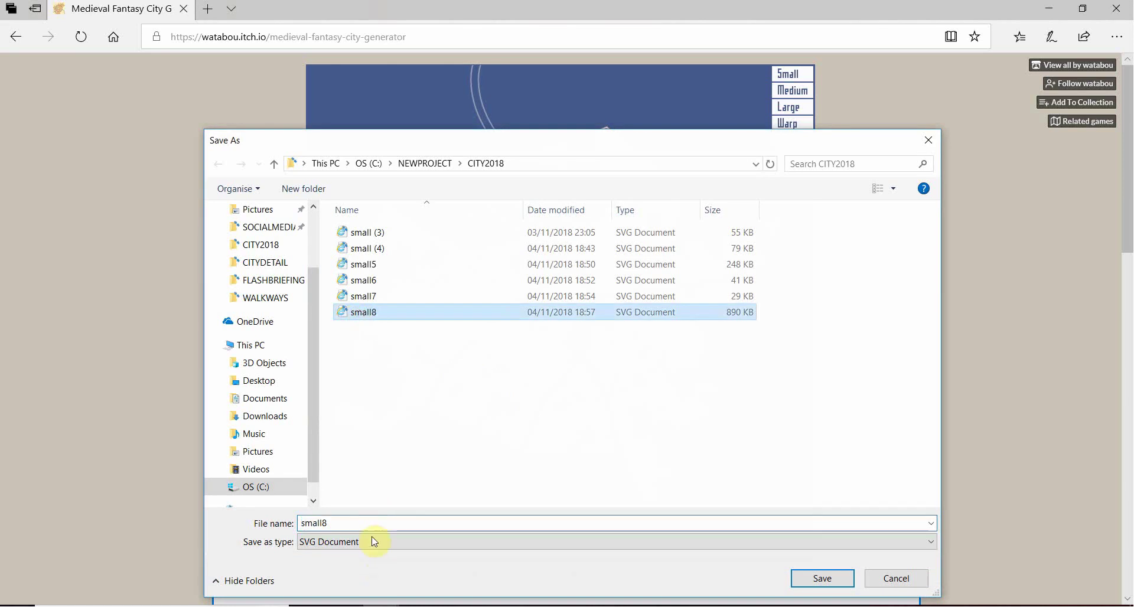
{"action": "left_click", "coordinate": [374, 519]}
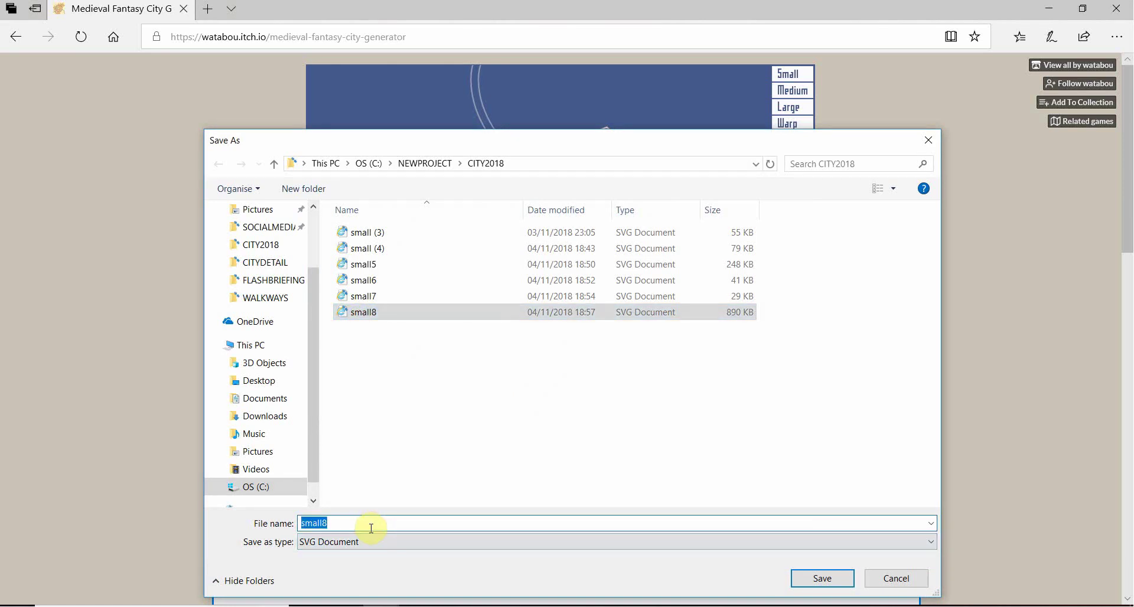
{"action": "left_click", "coordinate": [371, 523]}
{"action": "key", "text": "BackSpace"}
{"action": "key", "text": "BackSpace"}
{"action": "key", "text": "BackSpace"}
{"action": "key", "text": "BackSpace"}
{"action": "key", "text": "BackSpace"}
{"action": "key", "text": "BackSpace"}
{"action": "type", "text": "City"}
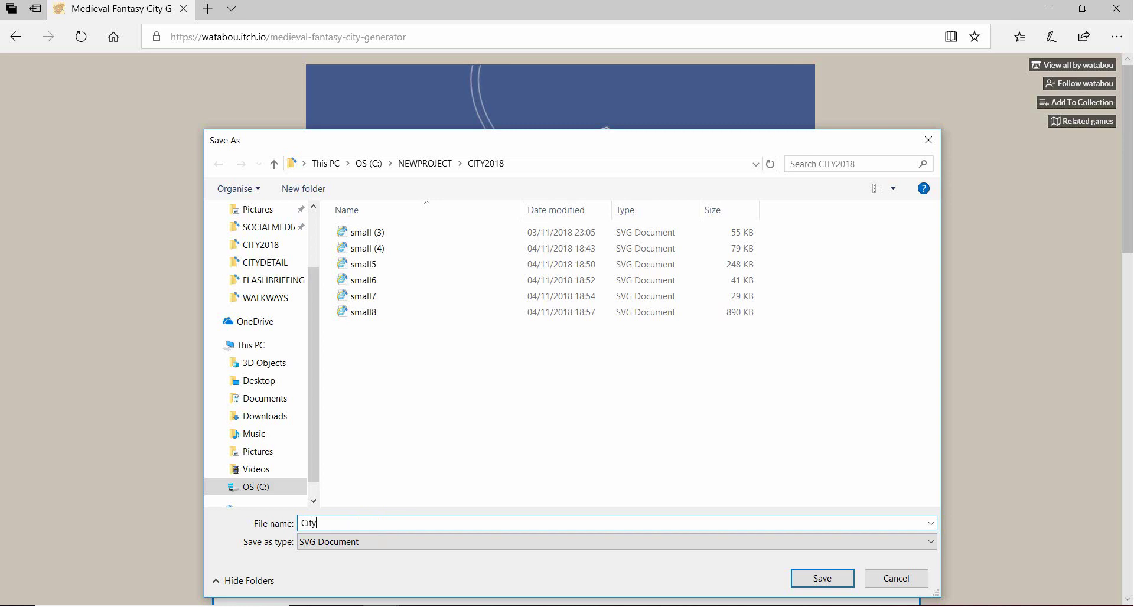
Save the map as City.svg and start a new General scene in Blender
{"action": "left_click", "coordinate": [821, 579]}
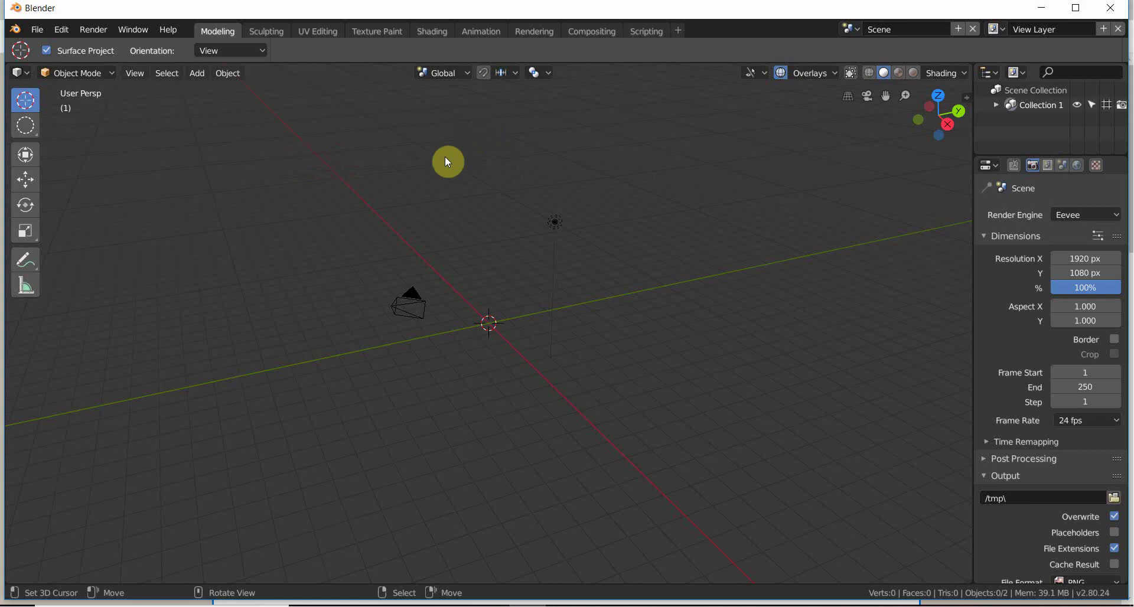
{"action": "middle_click_drag", "start_coordinate": [445, 156], "coordinate": [333, 211]}
{"action": "left_click", "coordinate": [37, 27]}
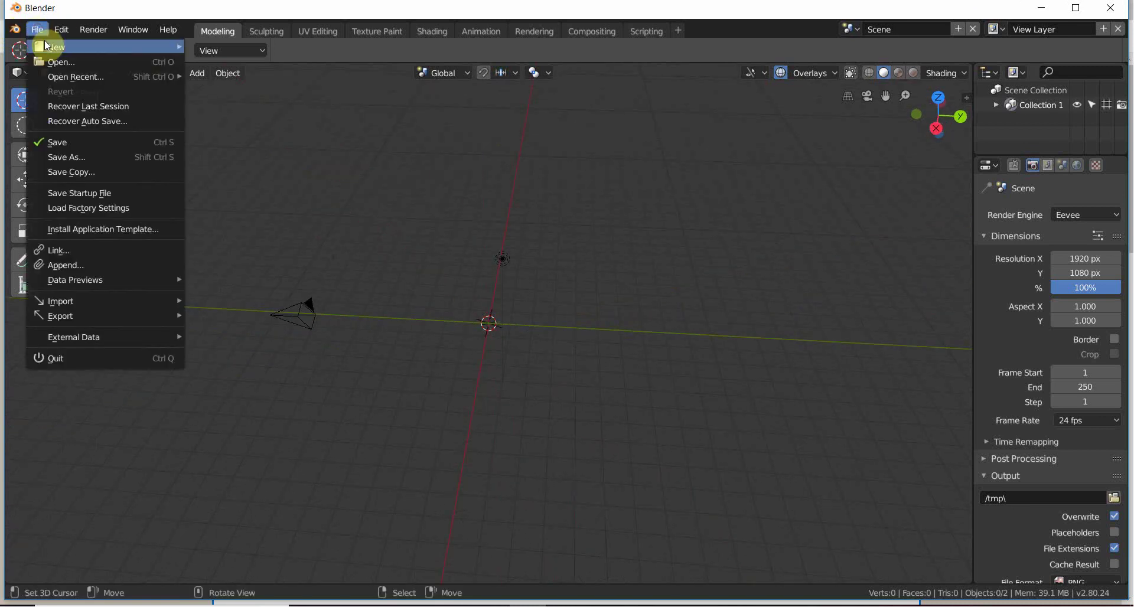
{"action": "mouse_move", "coordinate": [44, 40]}
{"action": "left_click", "coordinate": [215, 44]}
Delete the default cube, leaving only the camera and light
{"action": "middle_click_drag", "start_coordinate": [374, 243], "coordinate": [296, 246]}
{"action": "key", "text": "x"}
{"action": "left_click", "coordinate": [507, 336]}
{"action": "middle_click_drag", "start_coordinate": [385, 252], "coordinate": [456, 313]}
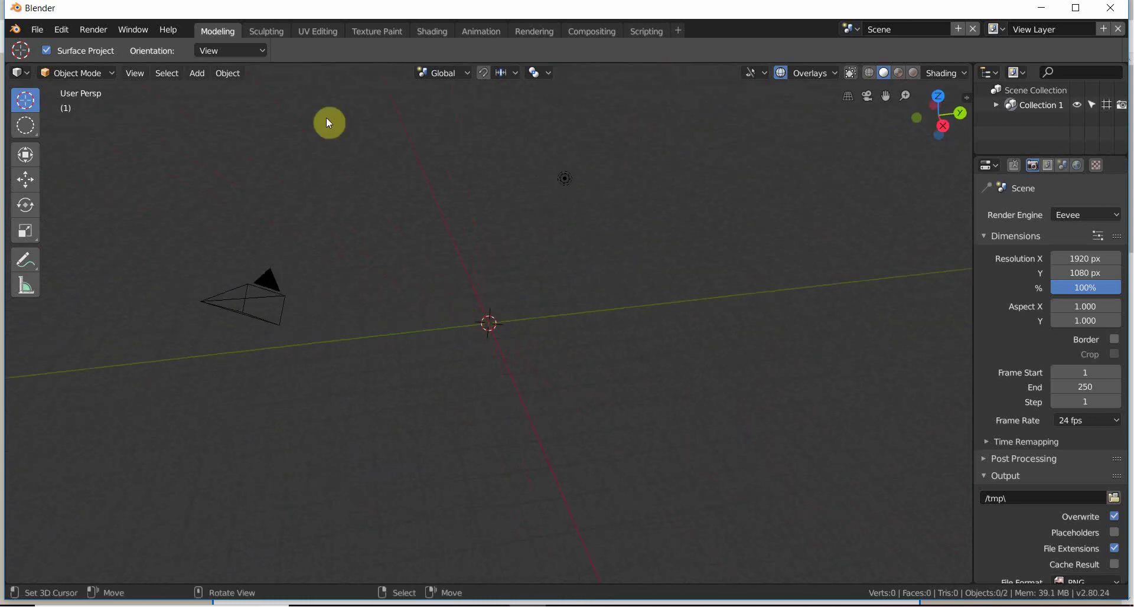
{"action": "left_click", "coordinate": [38, 30]}
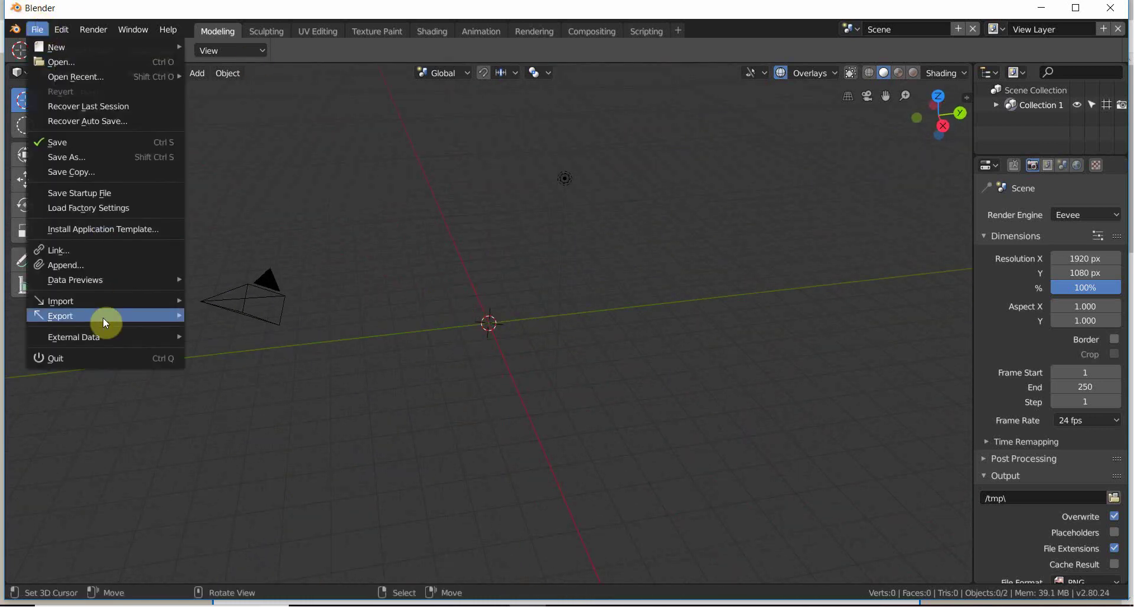
Import City.svg from the C:\NEWPROJECT\CITY2018 folder
{"action": "mouse_move", "coordinate": [92, 303]}
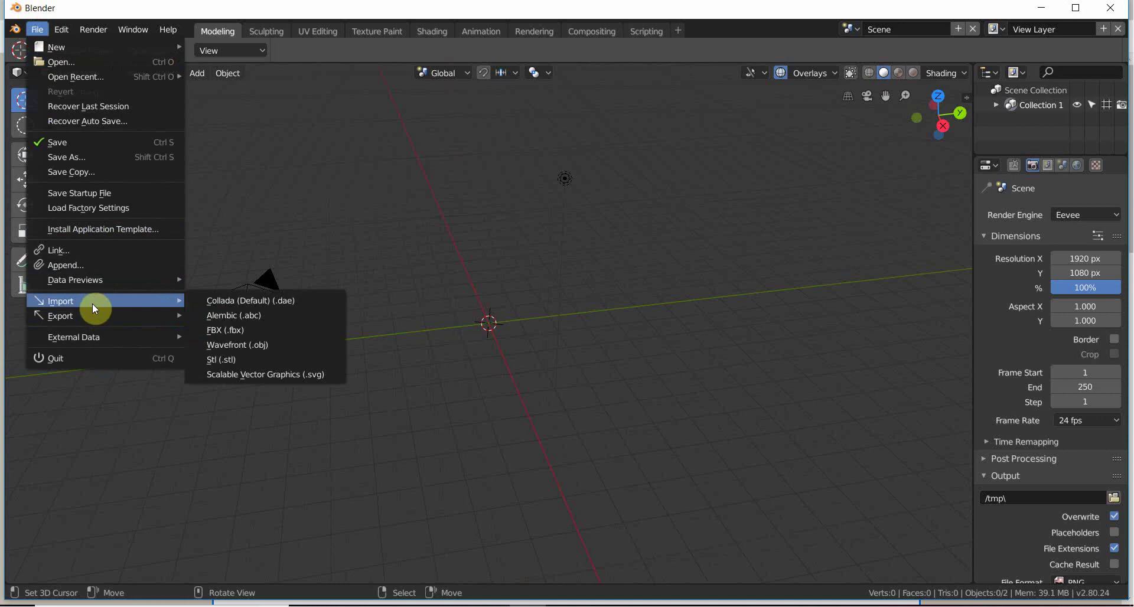
{"action": "left_click", "coordinate": [240, 378]}
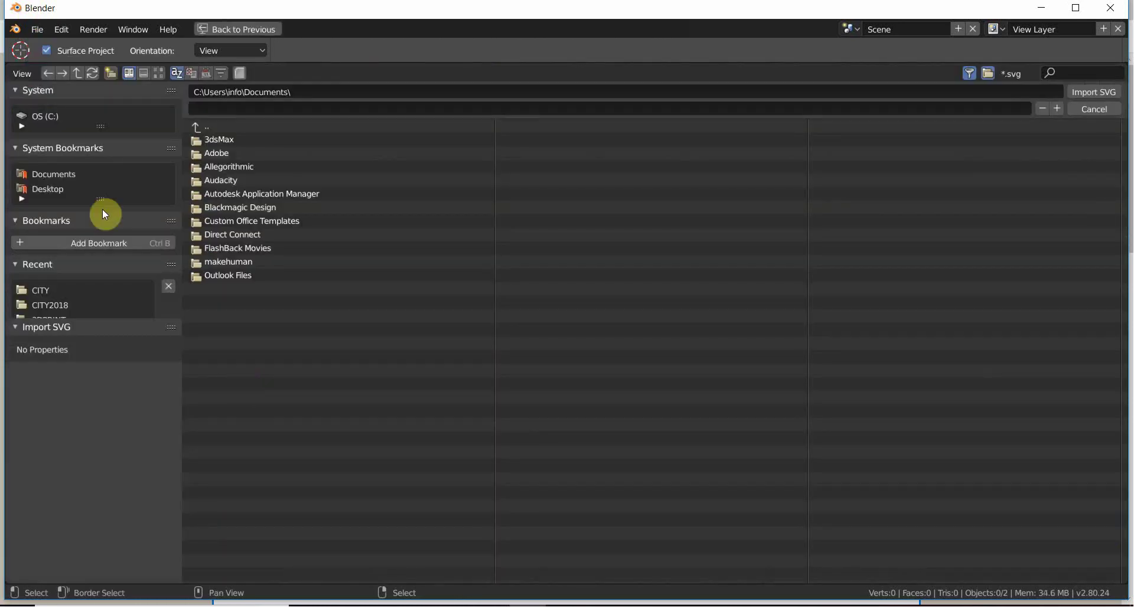
{"action": "left_click", "coordinate": [44, 117]}
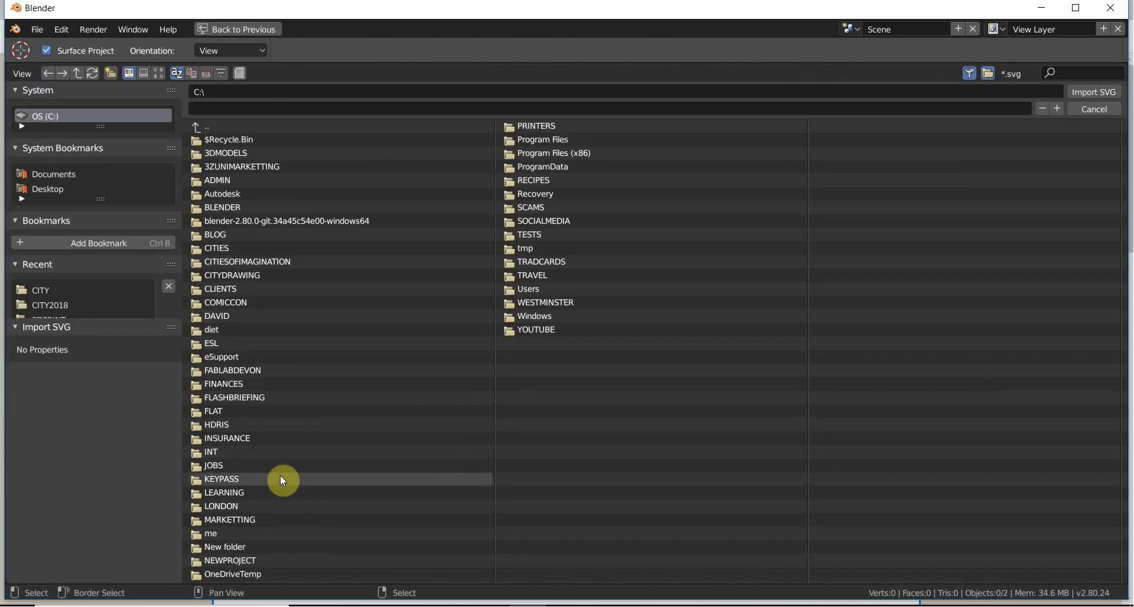
{"action": "left_click", "coordinate": [233, 558]}
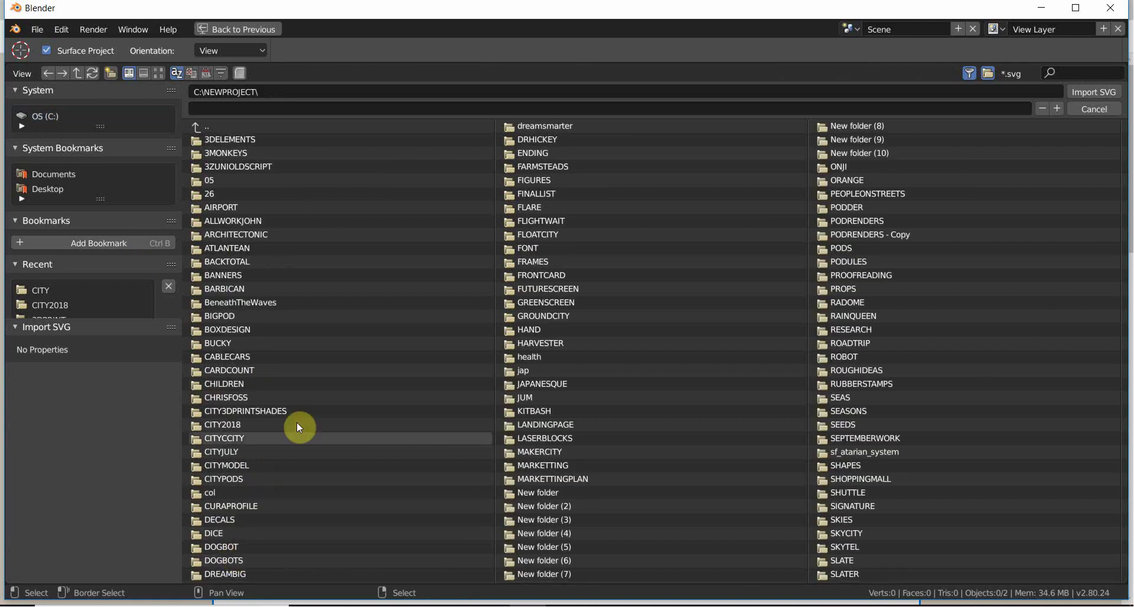
{"action": "left_click", "coordinate": [228, 426]}
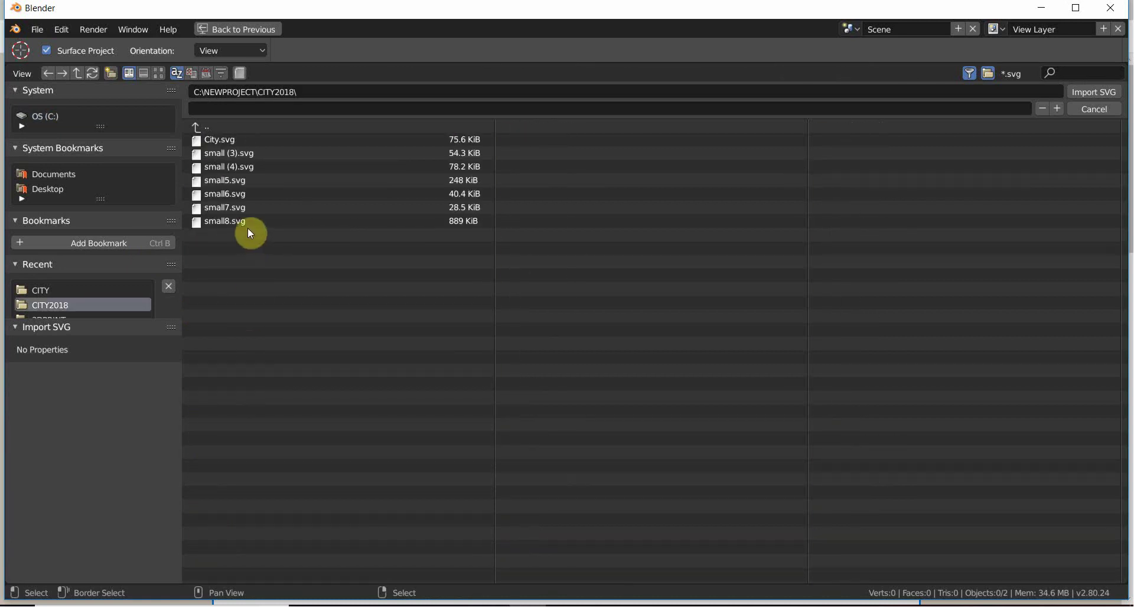
{"action": "left_click", "coordinate": [217, 138]}
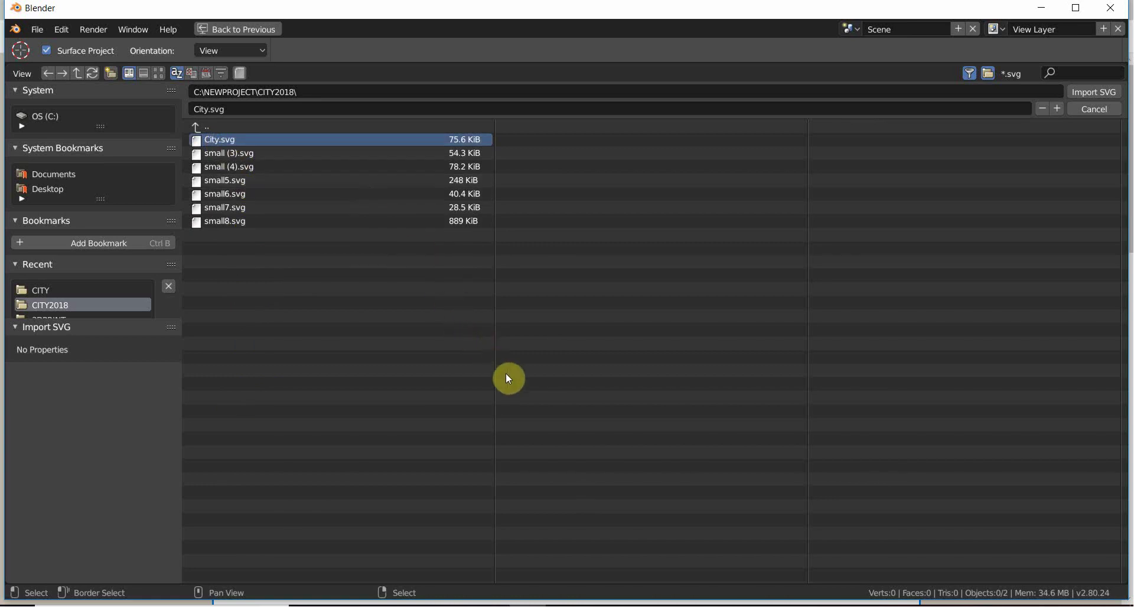
{"action": "left_click", "coordinate": [1080, 93]}
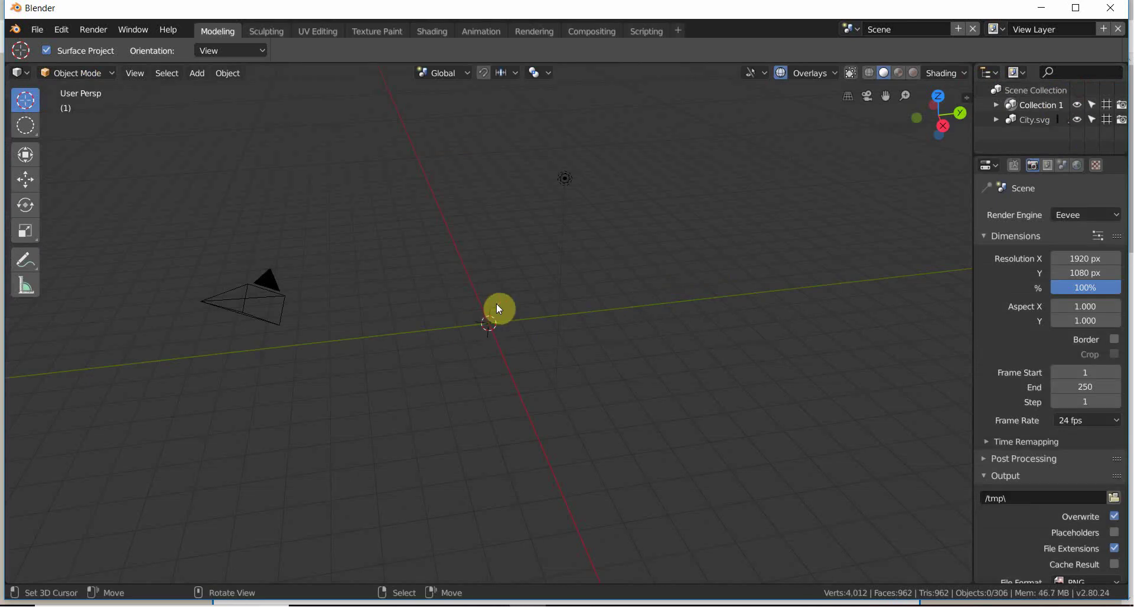
Box-select the imported map objects, enlarge them by 118.221, then delete the 68 selected
{"action": "middle_click_drag", "start_coordinate": [496, 303], "coordinate": [464, 304]}
{"action": "key", "text": "shift+b"}
{"action": "left_click_drag", "start_coordinate": [429, 273], "coordinate": [498, 356]}
{"action": "key", "text": "g"}
{"action": "left_click", "coordinate": [484, 383]}
{"action": "middle_click_drag", "start_coordinate": [485, 383], "coordinate": [585, 269]}
{"action": "scroll", "coordinate": [325, 343], "scroll_direction": "up", "scroll_amount": 5}
{"action": "key", "text": "x"}
{"action": "left_click", "coordinate": [380, 378]}
Import small.svg from the C:\YOUTUBE\CITY folder into the scene
{"action": "left_click", "coordinate": [30, 27]}
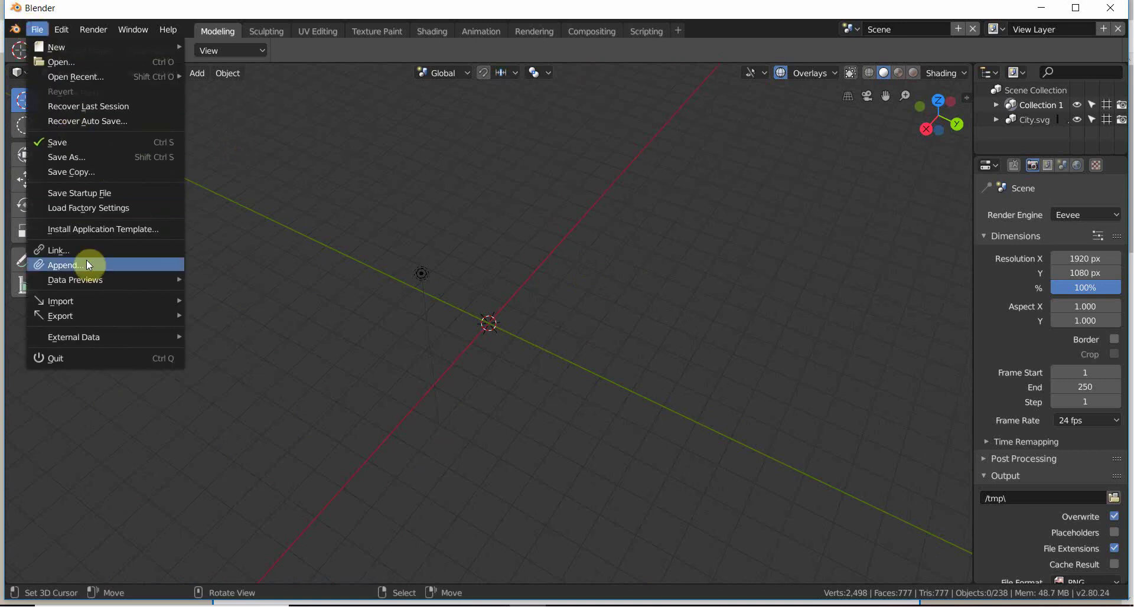
{"action": "mouse_move", "coordinate": [83, 296]}
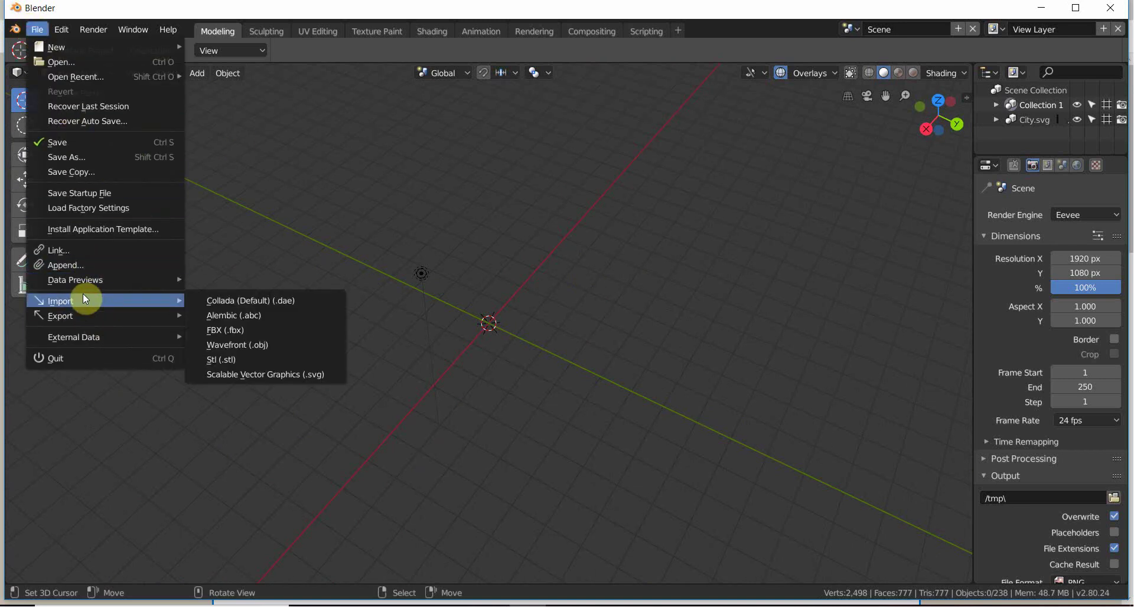
{"action": "left_click", "coordinate": [262, 376]}
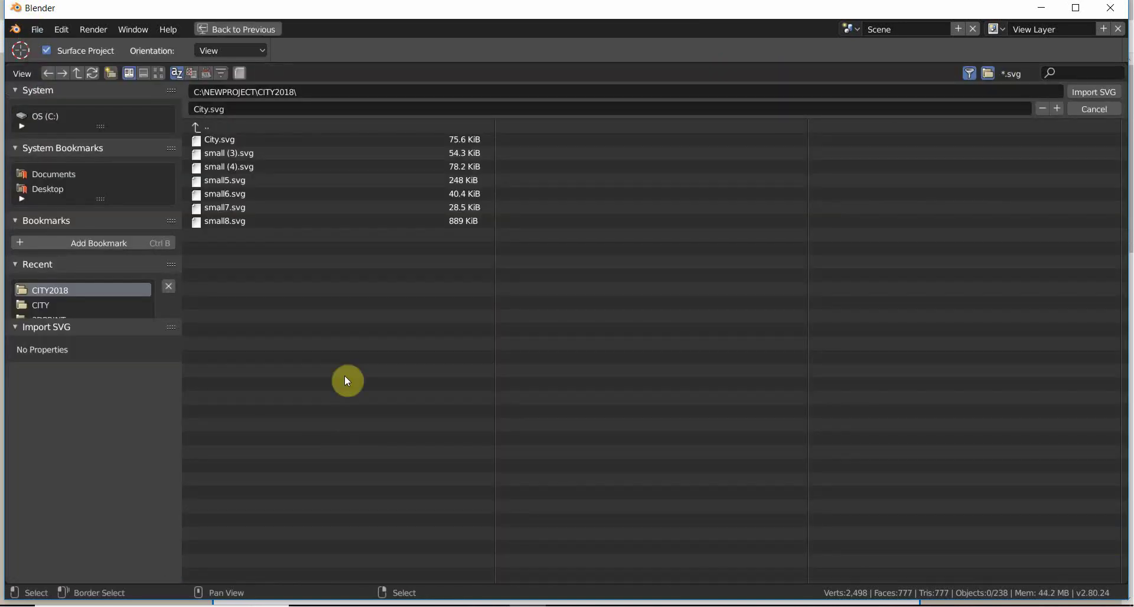
{"action": "left_click", "coordinate": [199, 125]}
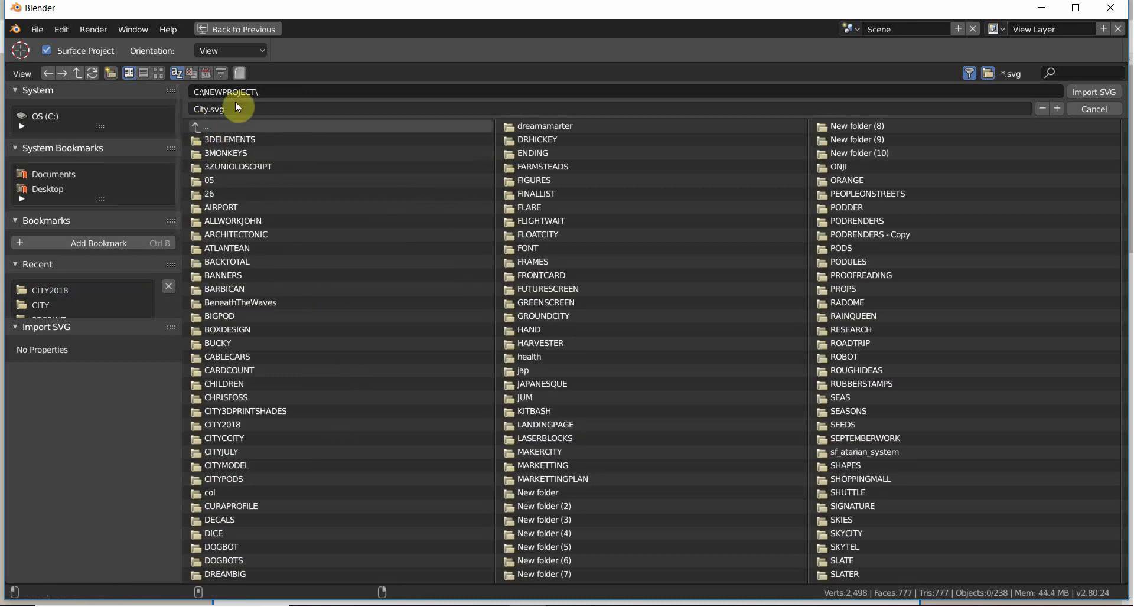
{"action": "left_click", "coordinate": [196, 126]}
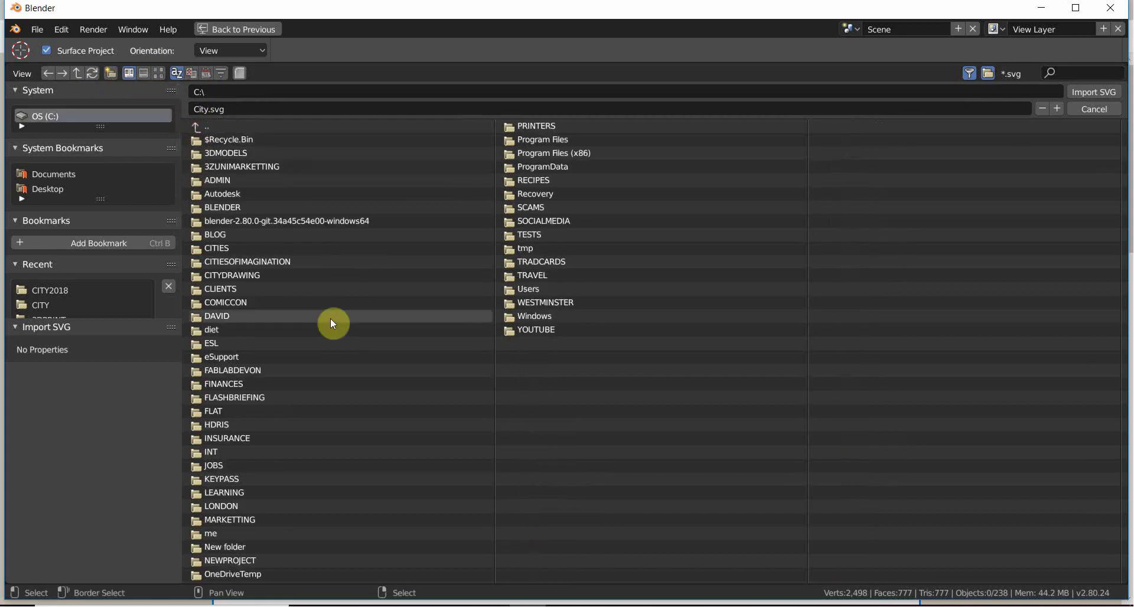
{"action": "left_click", "coordinate": [557, 330]}
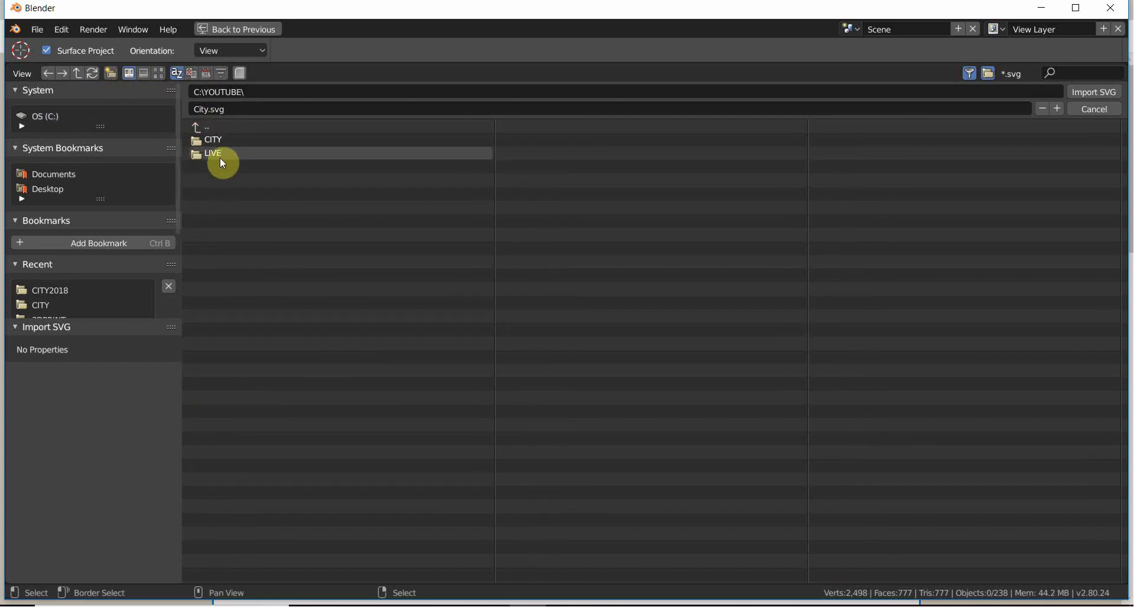
{"action": "left_click", "coordinate": [204, 140]}
{"action": "left_click", "coordinate": [204, 140]}
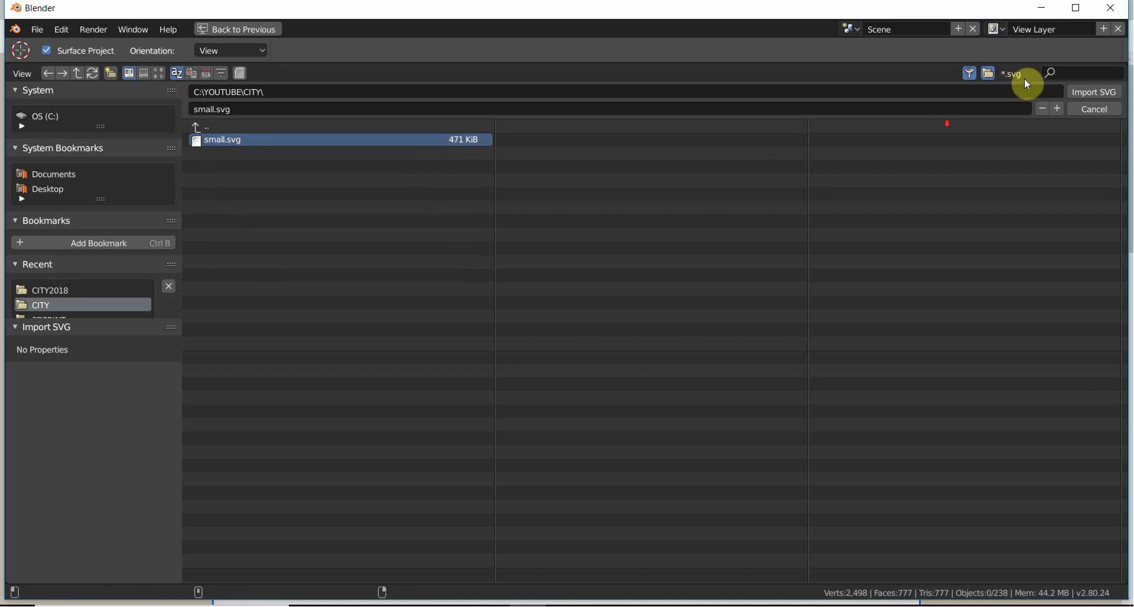
{"action": "left_click", "coordinate": [1076, 95]}
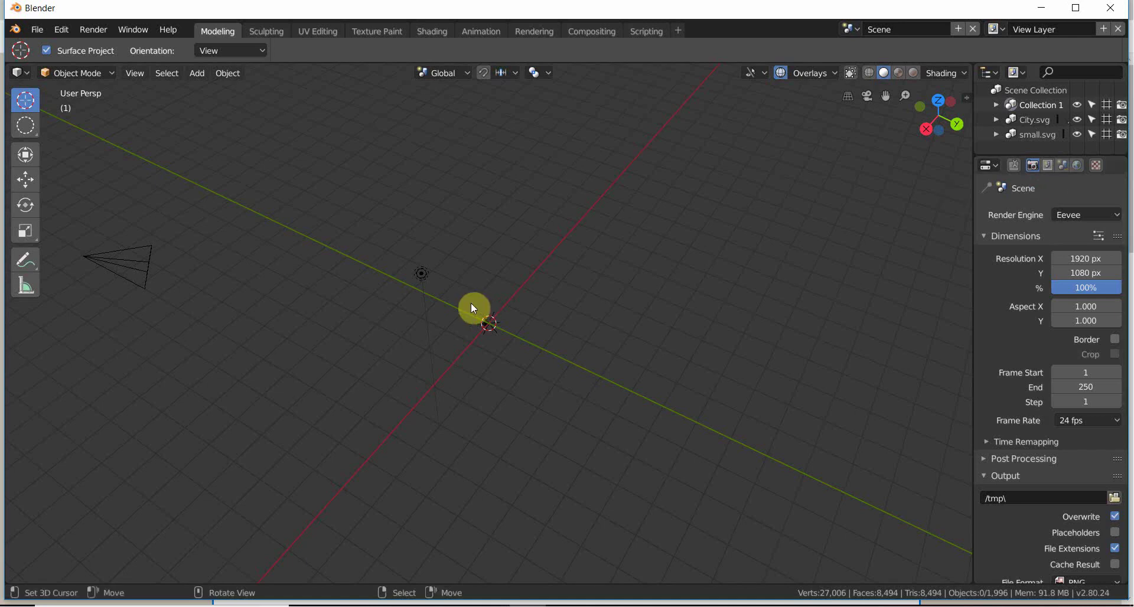
Delete the blue background plane beneath the small city map
{"action": "key", "text": "b"}
{"action": "left_click_drag", "start_coordinate": [460, 299], "coordinate": [537, 381]}
{"action": "scroll", "coordinate": [483, 355], "scroll_direction": "up", "scroll_amount": 12}
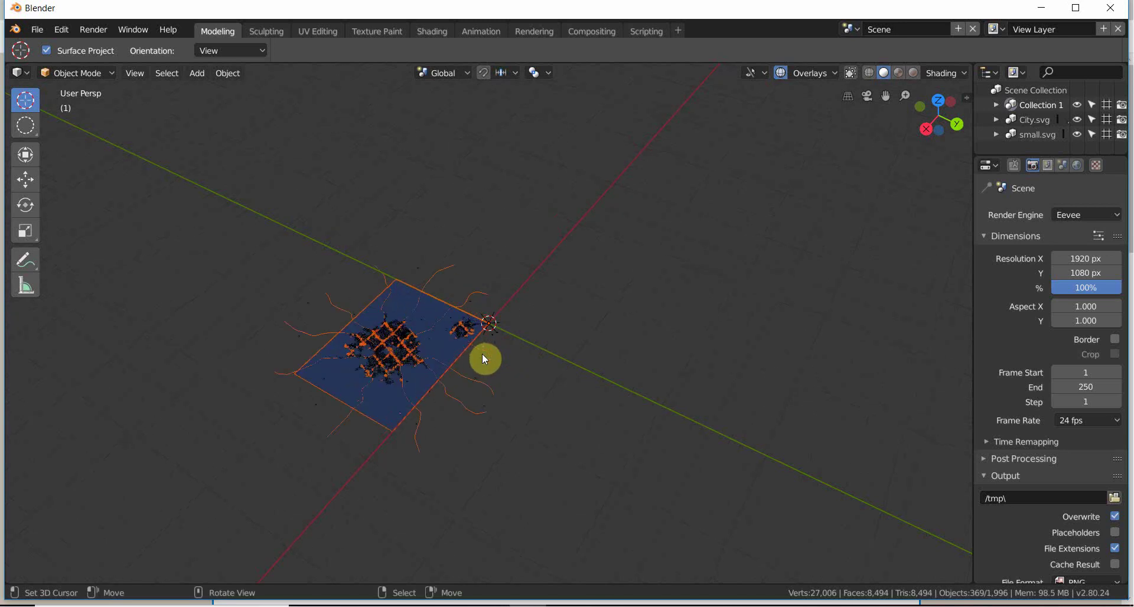
{"action": "middle_click_drag", "start_coordinate": [481, 353], "coordinate": [513, 288]}
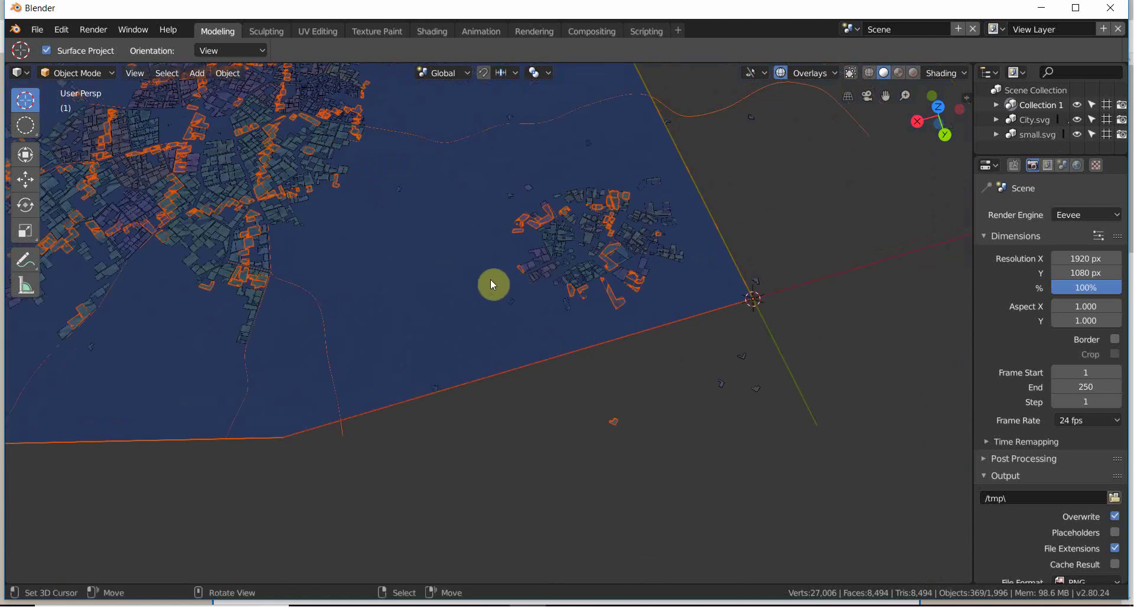
{"action": "middle_click_drag", "start_coordinate": [493, 268], "coordinate": [569, 335]}
{"action": "scroll", "coordinate": [569, 334], "scroll_direction": "down", "scroll_amount": 6}
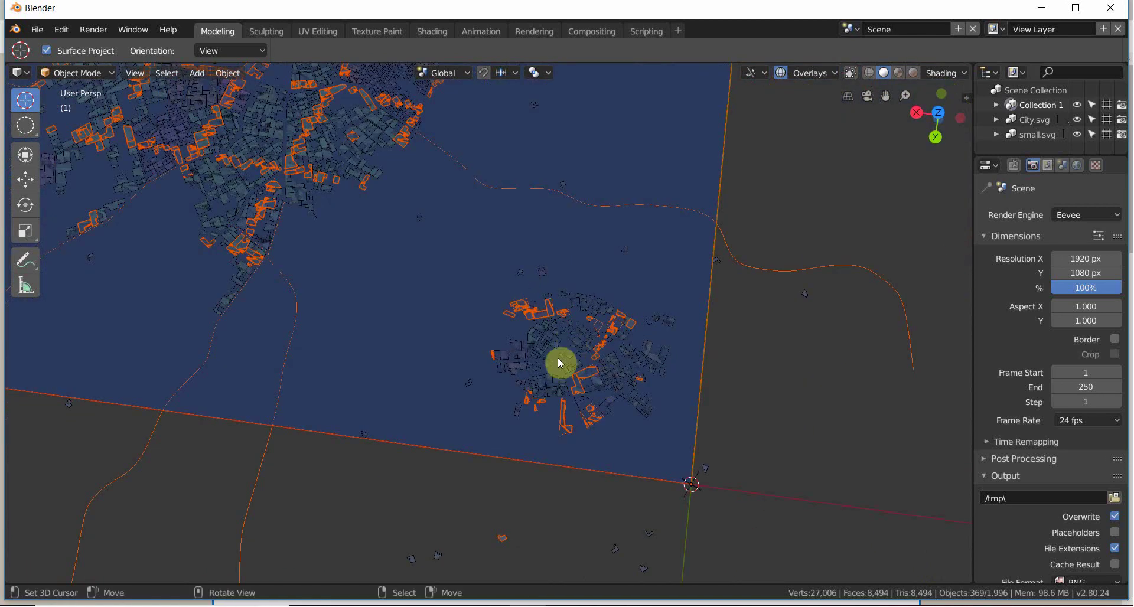
{"action": "left_click", "coordinate": [464, 314]}
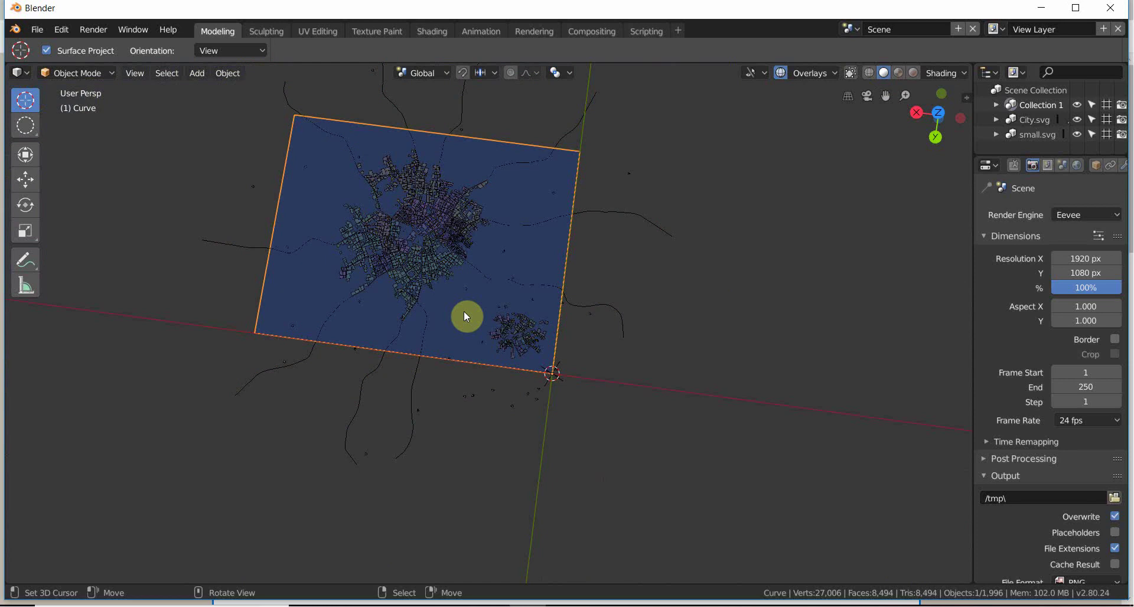
{"action": "key", "text": "x"}
{"action": "left_click", "coordinate": [465, 313]}
{"action": "middle_click_drag", "start_coordinate": [451, 315], "coordinate": [516, 240]}
{"action": "scroll", "coordinate": [451, 278], "scroll_direction": "up", "scroll_amount": 4}
{"action": "scroll", "coordinate": [516, 240], "scroll_direction": "down", "scroll_amount": 6}
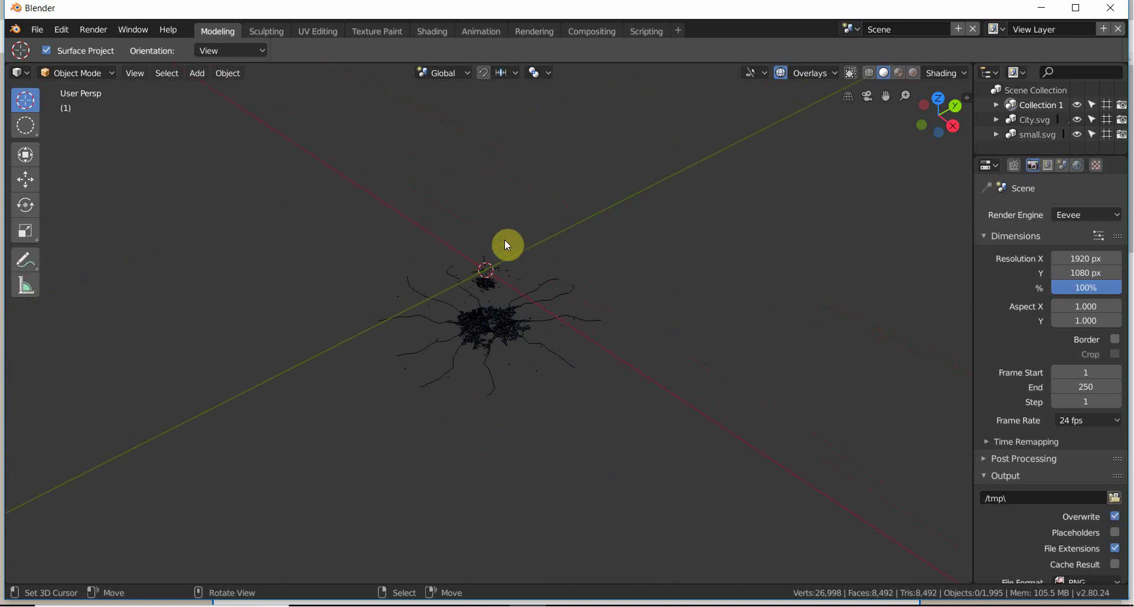
Box-select all the city objects and scale them up by 25.168
{"action": "key", "text": "b"}
{"action": "left_click_drag", "start_coordinate": [115, 159], "coordinate": [833, 524]}
{"action": "scroll", "coordinate": [352, 413], "scroll_direction": "down", "scroll_amount": 8}
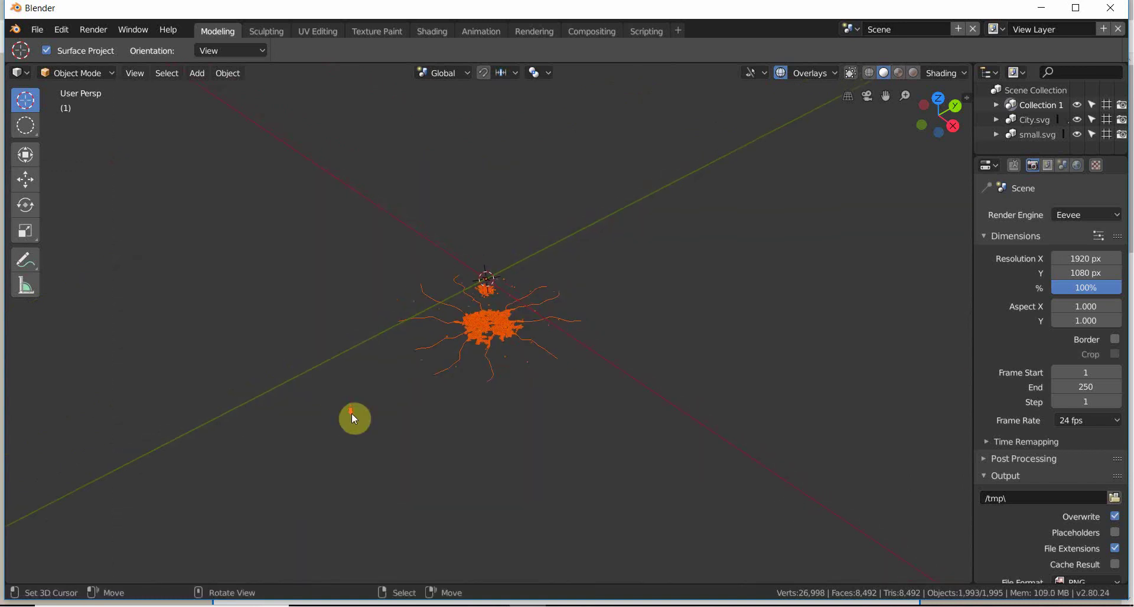
{"action": "scroll", "coordinate": [352, 417], "scroll_direction": "up", "scroll_amount": 3}
{"action": "key", "text": "s"}
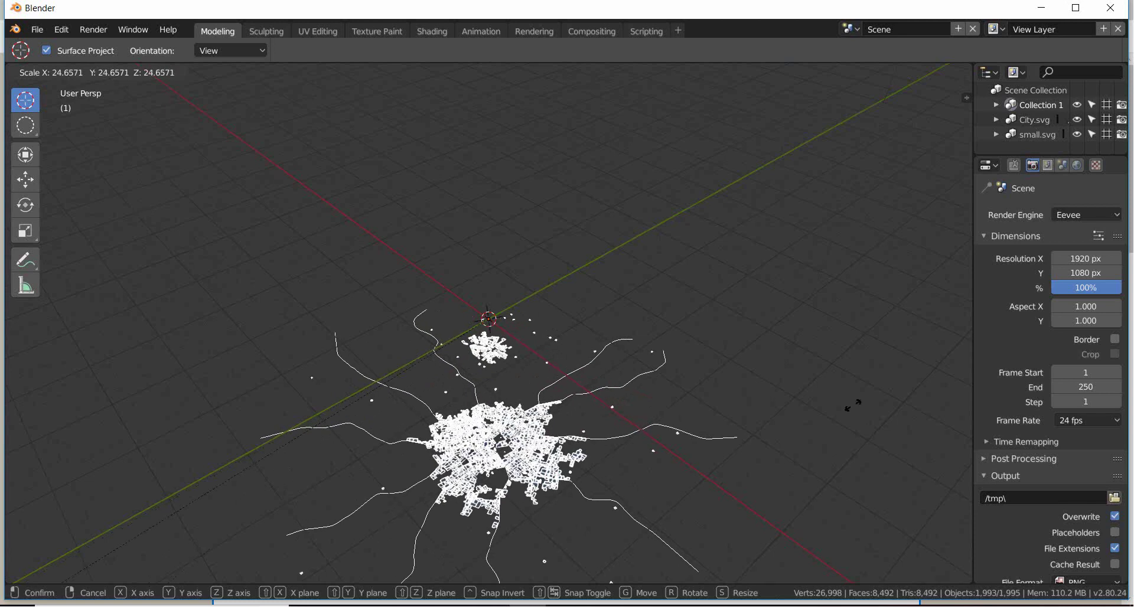
{"action": "left_click", "coordinate": [747, 397]}
{"action": "middle_click_drag", "start_coordinate": [748, 397], "coordinate": [697, 271]}
{"action": "scroll", "coordinate": [699, 269], "scroll_direction": "up", "scroll_amount": 5}
{"action": "scroll", "coordinate": [704, 269], "scroll_direction": "down", "scroll_amount": 4}
{"action": "middle_click_drag", "start_coordinate": [762, 249], "coordinate": [747, 236]}
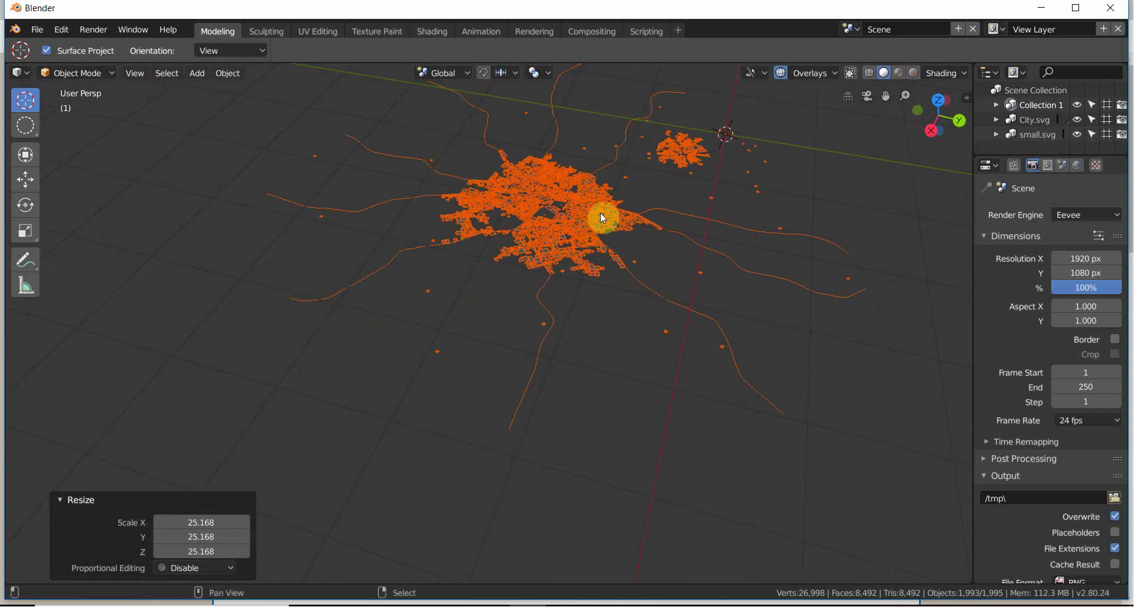
{"action": "middle_click_drag", "start_coordinate": [600, 213], "coordinate": [568, 288], "text": "shift"}
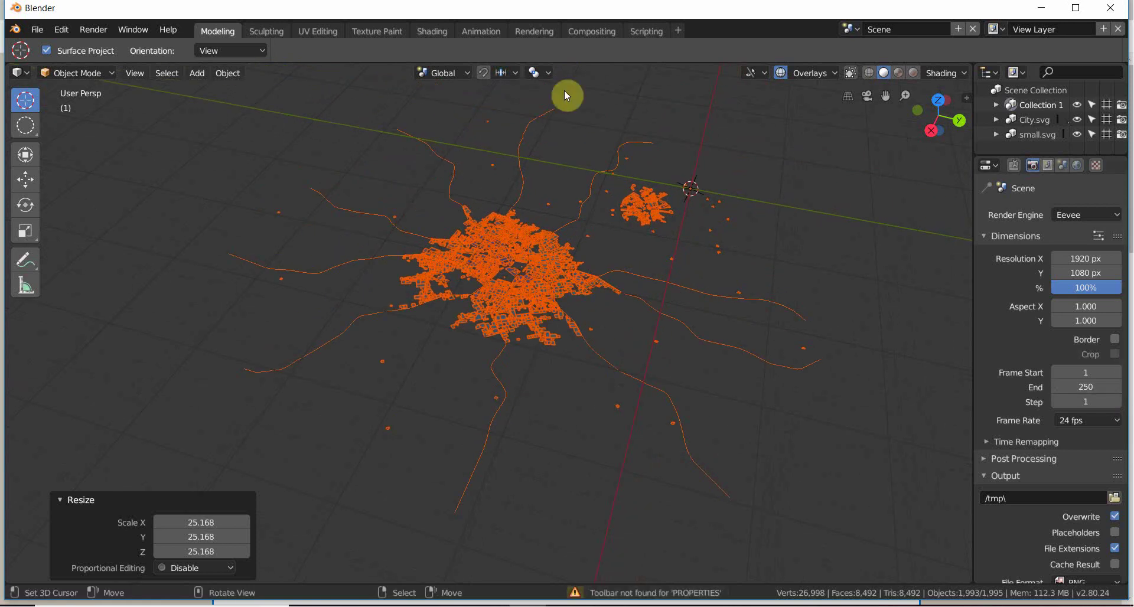
Search the command list for the Convert to operator
{"action": "key", "text": "shift+space"}
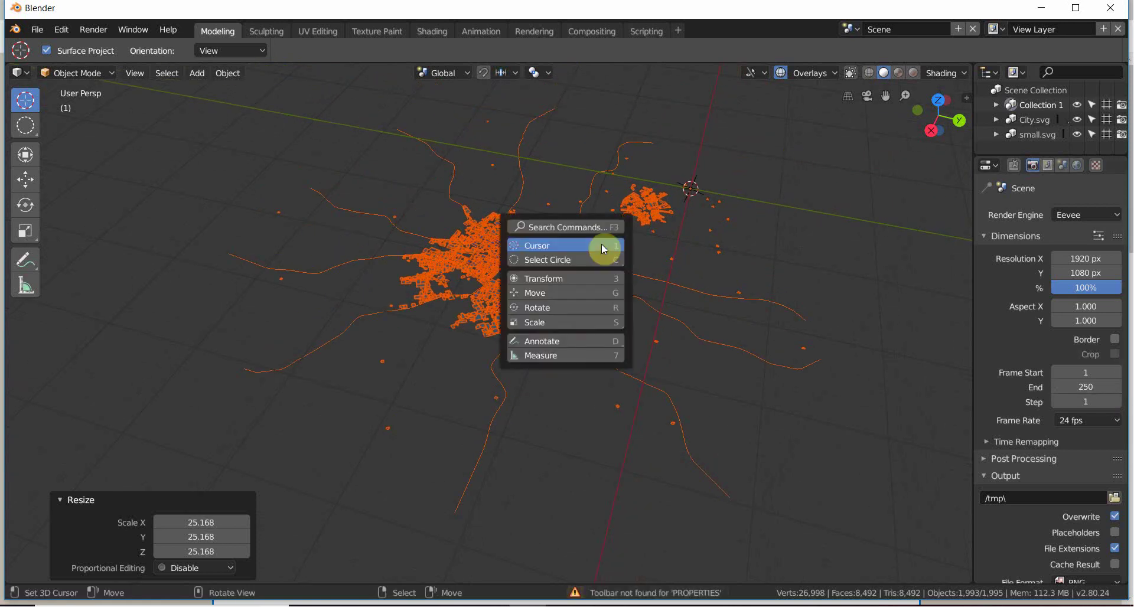
{"action": "left_click", "coordinate": [540, 225]}
{"action": "type", "text": "Convert to"}
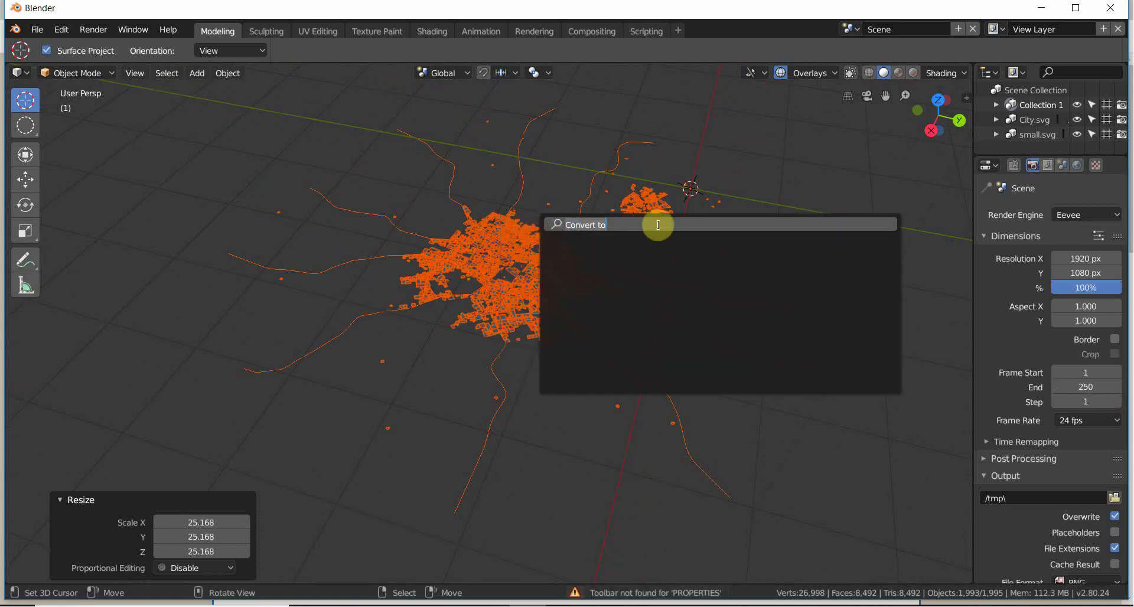
{"action": "key", "text": "Escape"}
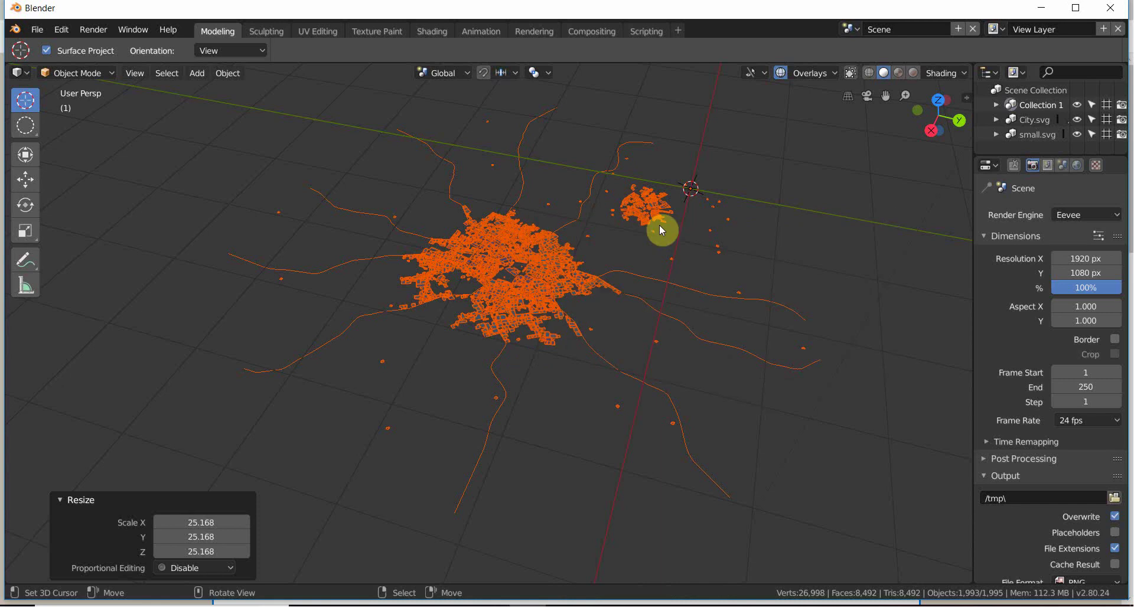
{"action": "key", "text": "shift+space"}
{"action": "left_click", "coordinate": [540, 223]}
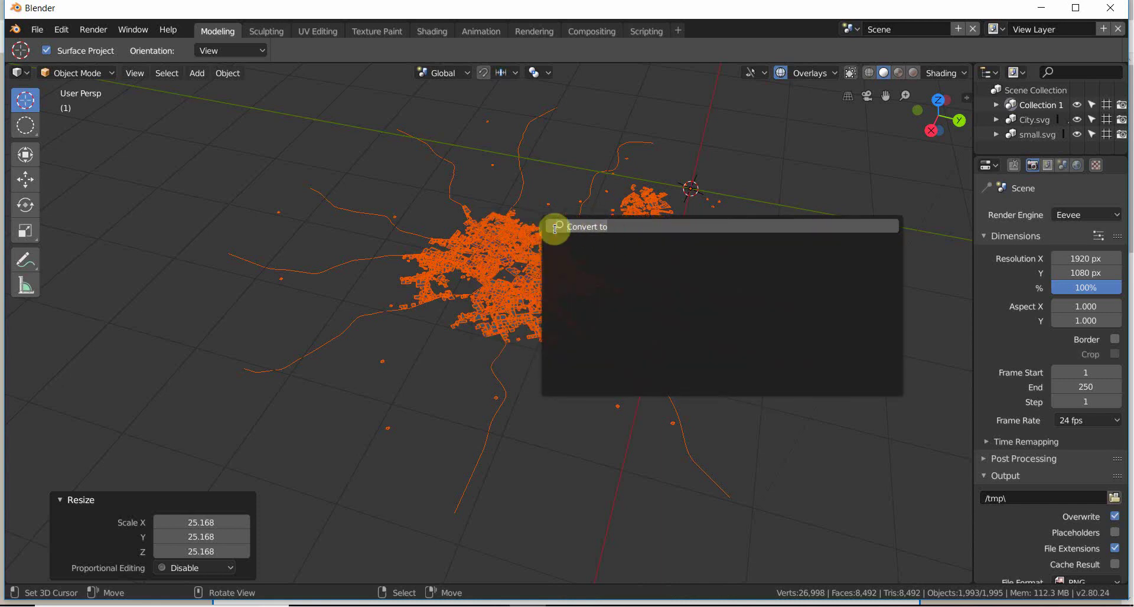
{"action": "type", "text": "conve"}
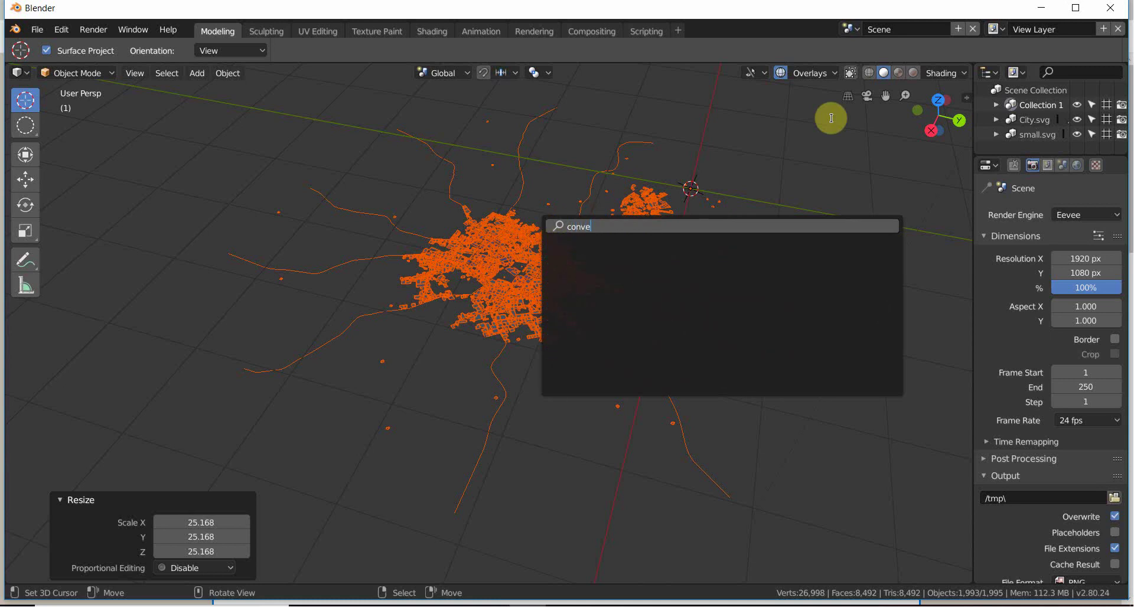
{"action": "key", "text": "Escape"}
Box-select all the large city's curves and convert them to mesh
{"action": "middle_click_drag", "start_coordinate": [228, 329], "coordinate": [444, 255]}
{"action": "left_click_drag", "start_coordinate": [273, 110], "coordinate": [703, 596]}
{"action": "left_click", "coordinate": [583, 327]}
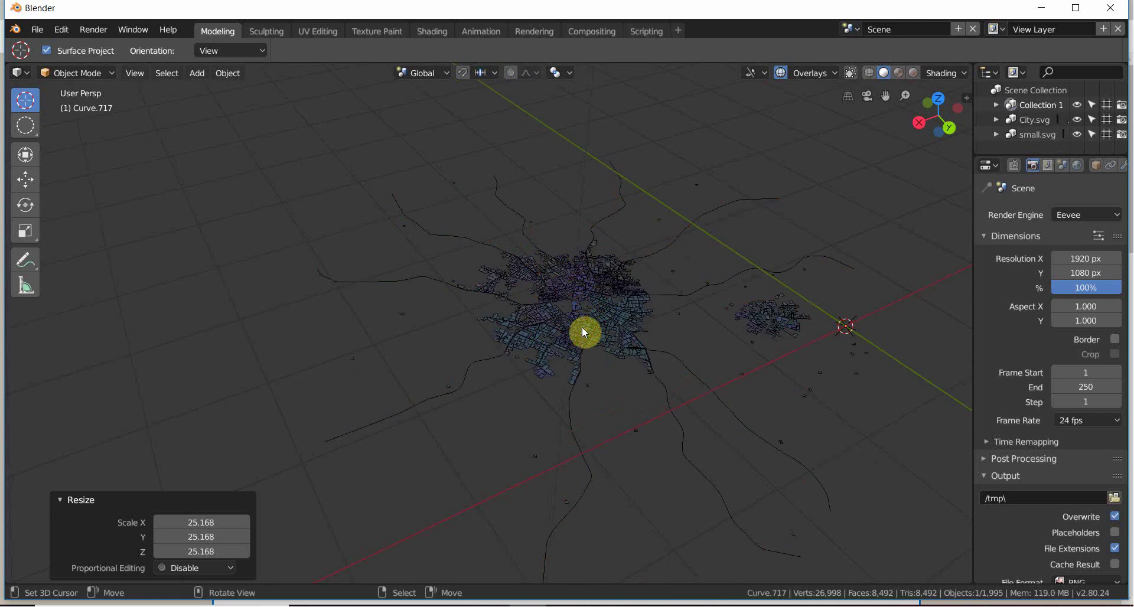
{"action": "key", "text": "b"}
{"action": "left_click_drag", "start_coordinate": [67, 81], "coordinate": [679, 566]}
{"action": "middle_click_drag", "start_coordinate": [678, 560], "coordinate": [689, 519]}
{"action": "key", "text": "shift+space"}
{"action": "key", "text": "alt+c"}
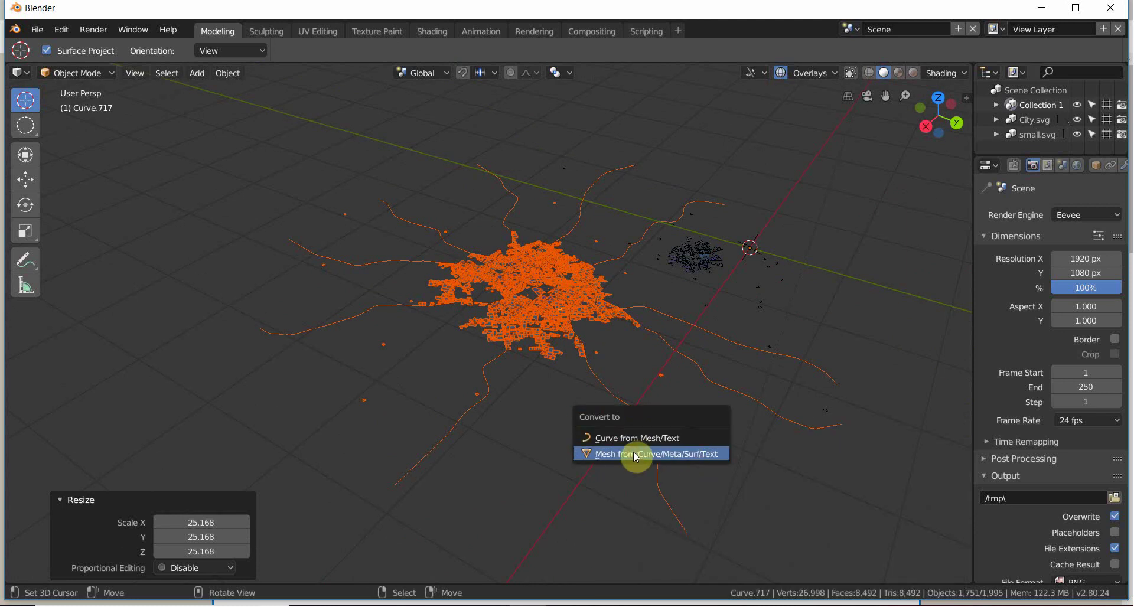
{"action": "left_click", "coordinate": [636, 455]}
Move the converted city to the left, then delete the selection and undo
{"action": "key", "text": "g"}
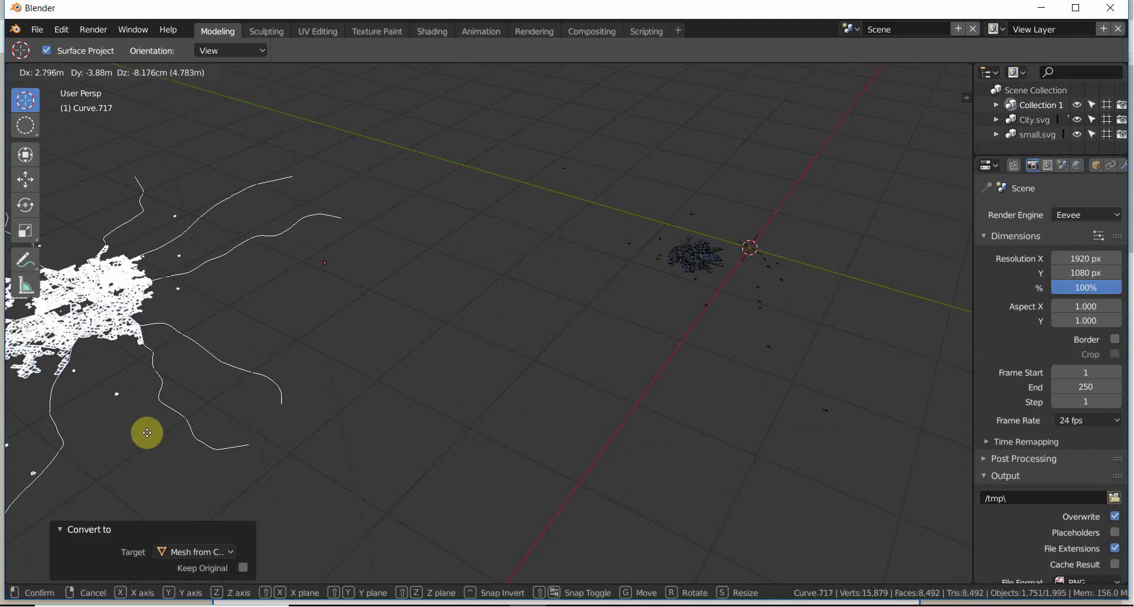
{"action": "left_click", "coordinate": [248, 454]}
{"action": "left_click_drag", "start_coordinate": [531, 126], "coordinate": [919, 556]}
{"action": "key", "text": "x"}
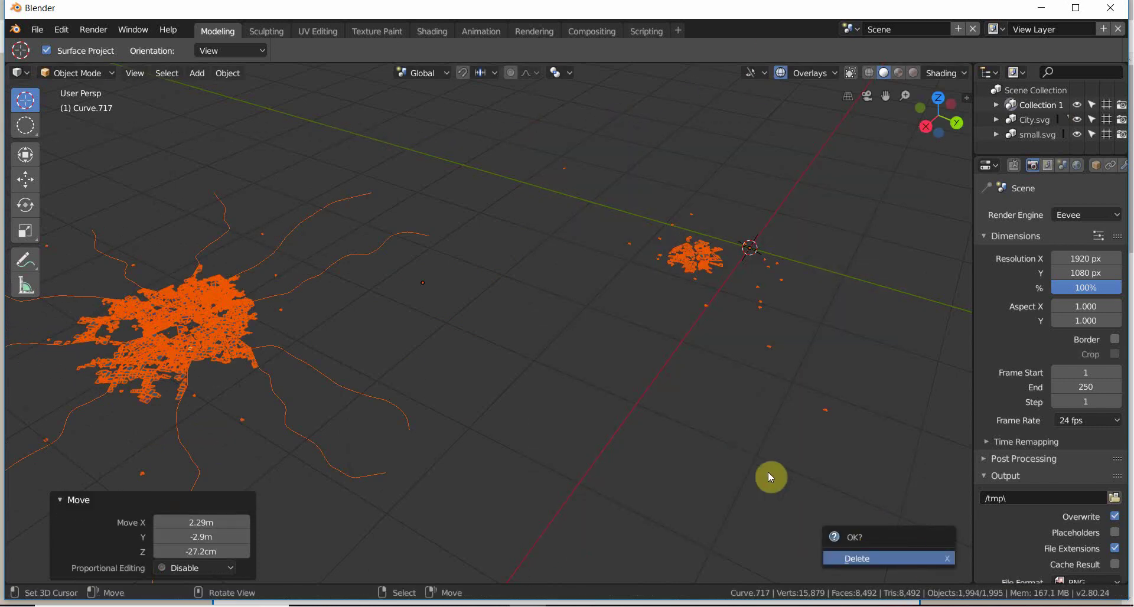
{"action": "key", "text": "Return"}
{"action": "key", "text": "ctrl+z"}
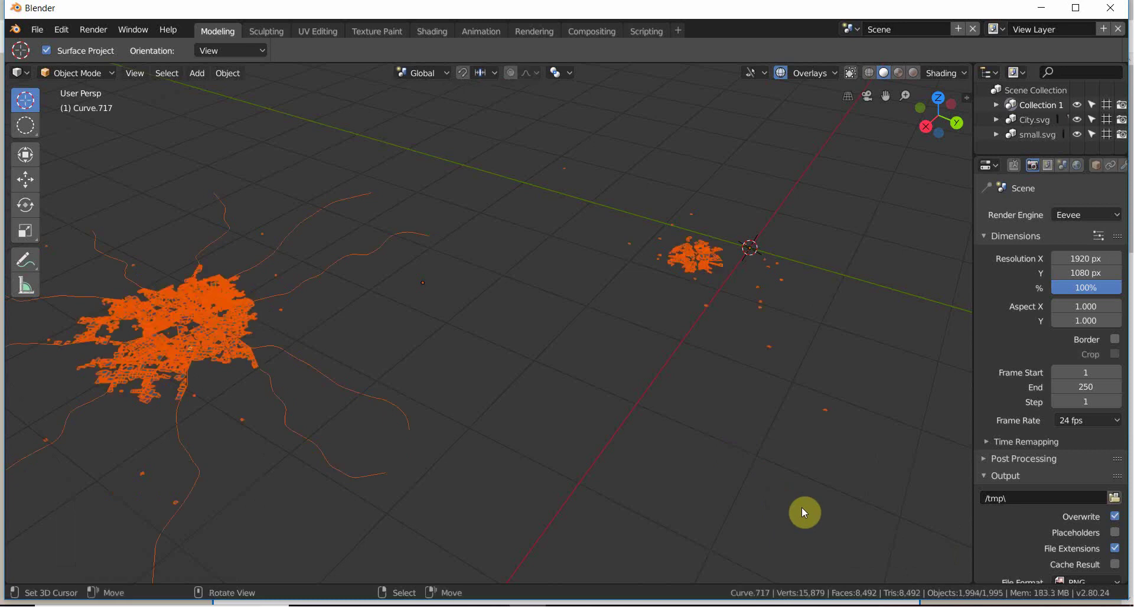
Select all the city map shapes and switch to Edit Mode
{"action": "middle_click_drag", "start_coordinate": [642, 365], "coordinate": [680, 361]}
{"action": "middle_click_drag", "start_coordinate": [600, 353], "coordinate": [497, 362]}
{"action": "scroll", "coordinate": [805, 415], "scroll_direction": "up", "scroll_amount": 4}
{"action": "scroll", "coordinate": [664, 264], "scroll_direction": "up", "scroll_amount": 4}
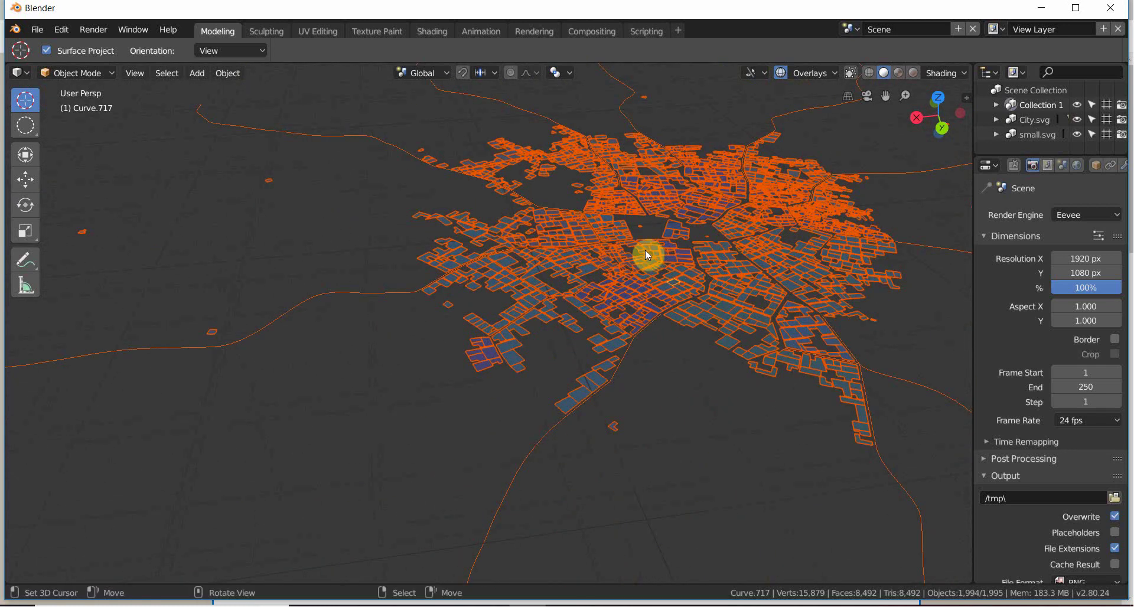
{"action": "left_click", "coordinate": [636, 253]}
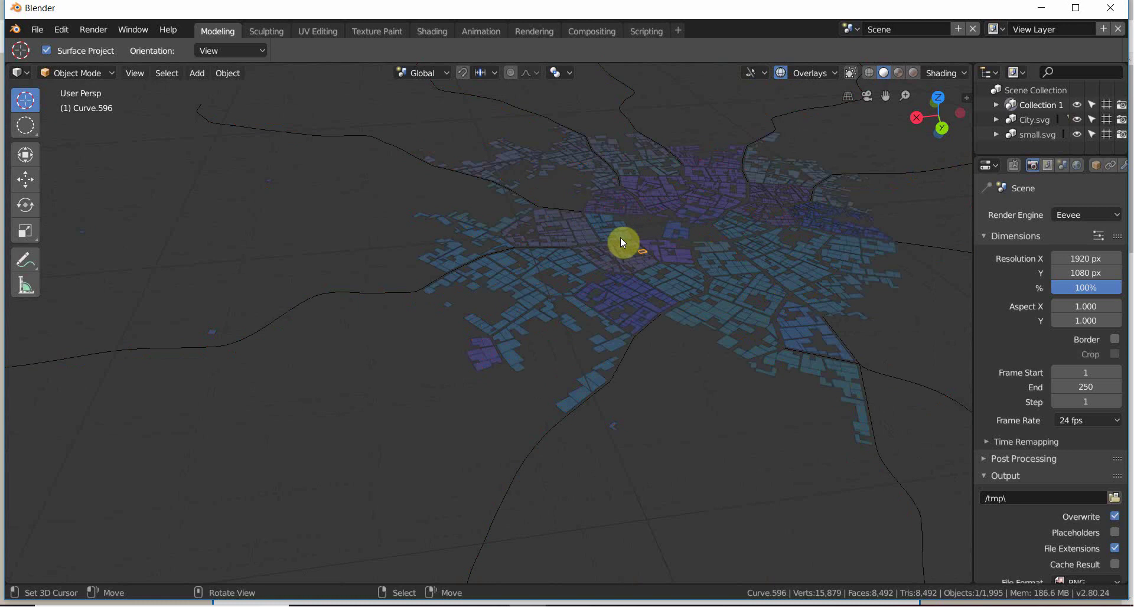
{"action": "key", "text": "a"}
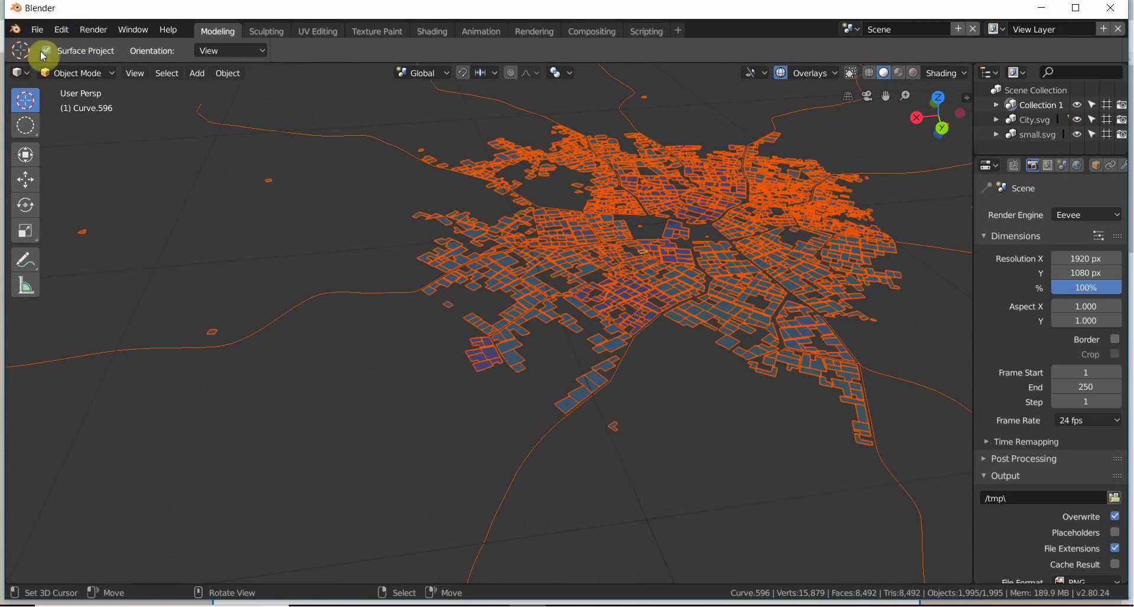
{"action": "left_click", "coordinate": [66, 72]}
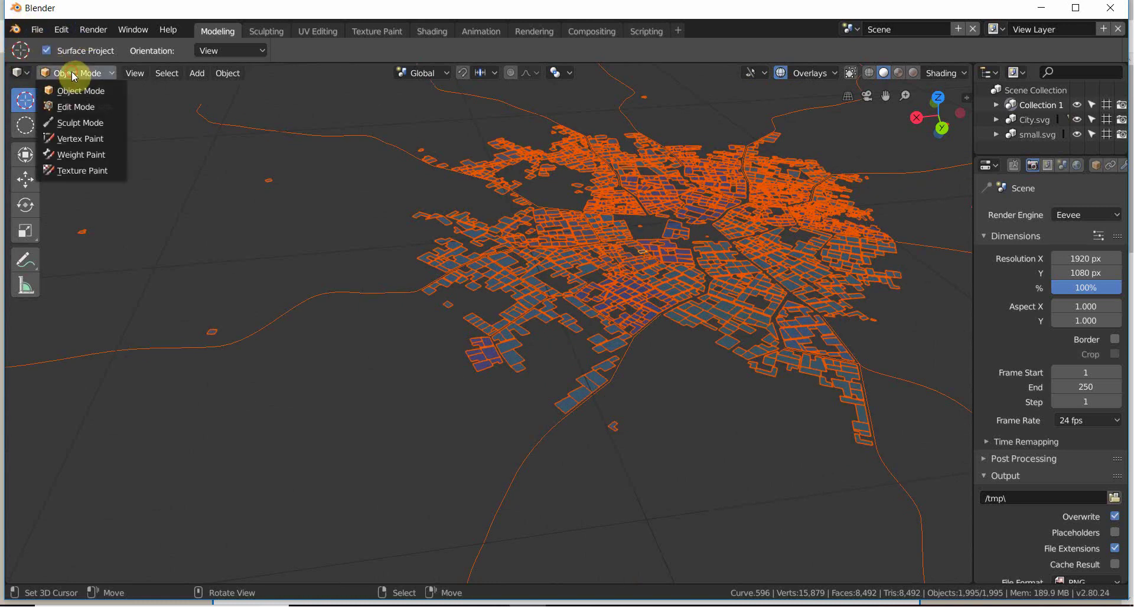
{"action": "left_click", "coordinate": [66, 105]}
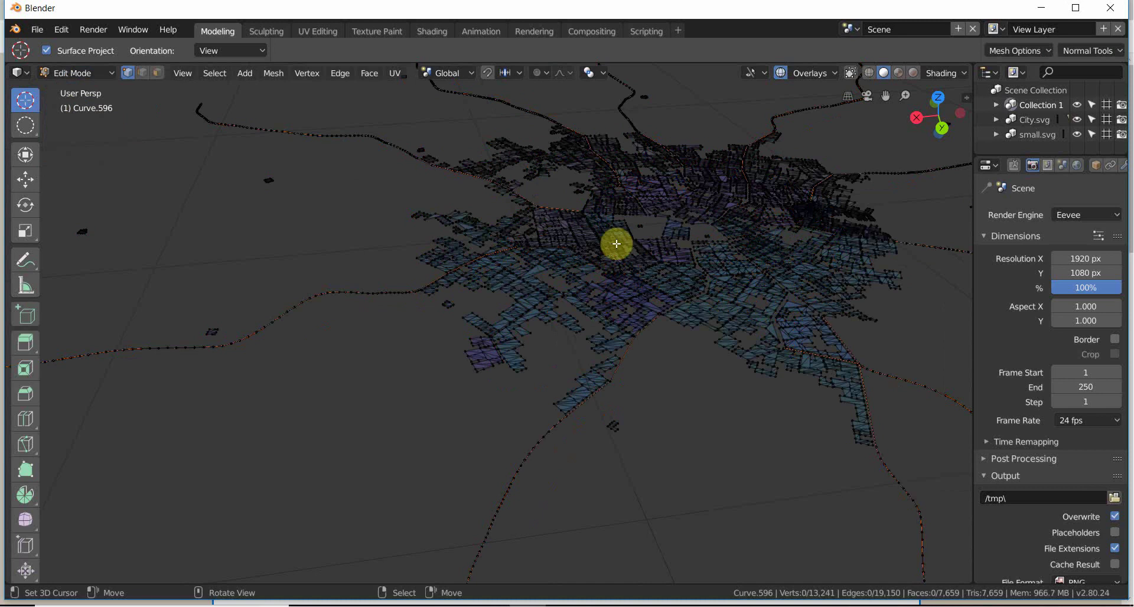
Select all geometry, extrude it 2.35 cm upward, and return to Object Mode
{"action": "key", "text": "a"}
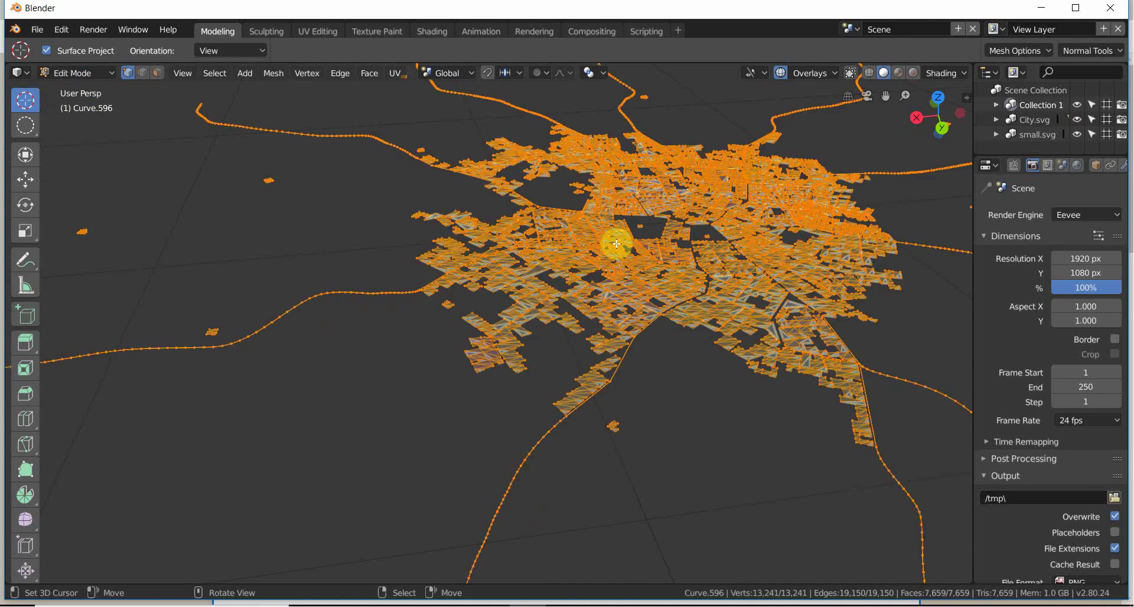
{"action": "key", "text": "e"}
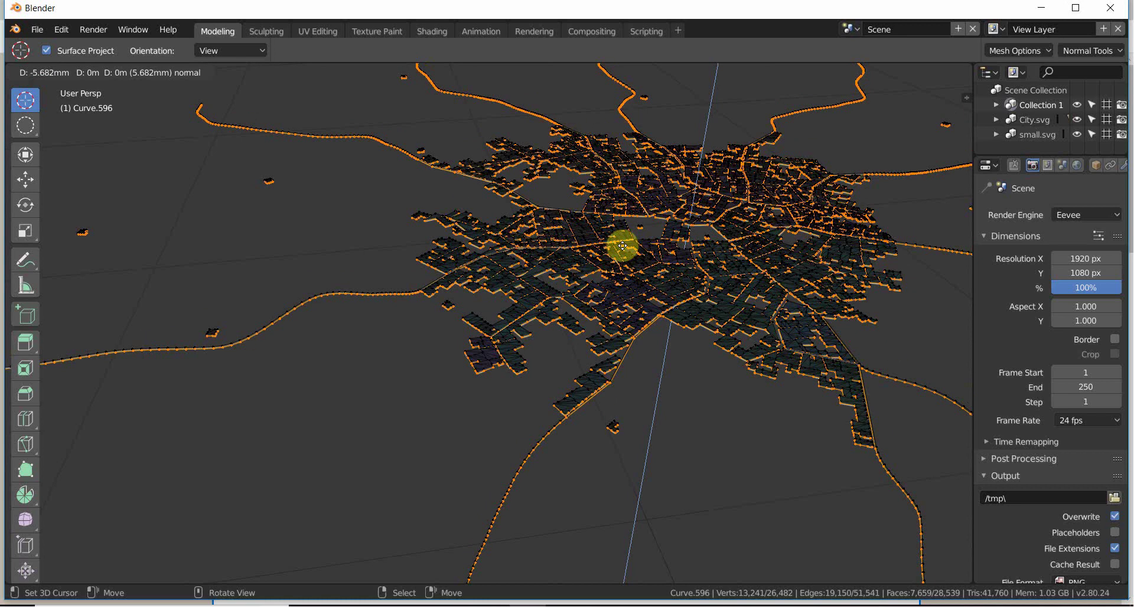
{"action": "left_click", "coordinate": [618, 241]}
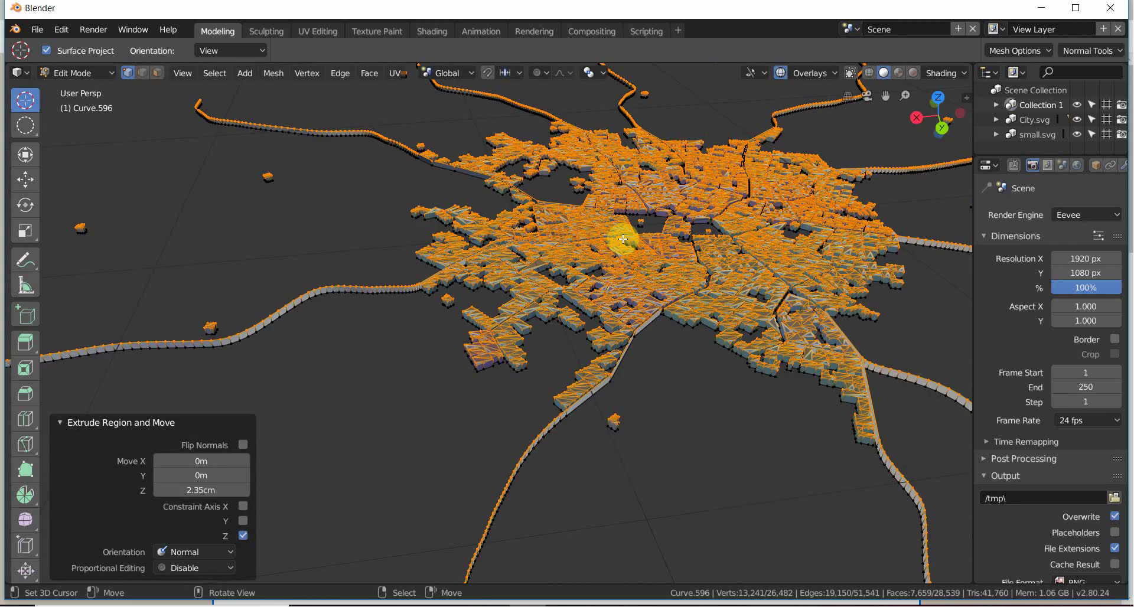
{"action": "left_click", "coordinate": [611, 243]}
{"action": "middle_click_drag", "start_coordinate": [612, 243], "coordinate": [526, 242]}
{"action": "scroll", "coordinate": [551, 306], "scroll_direction": "up", "scroll_amount": 4}
{"action": "mouse_move", "coordinate": [552, 307]}
{"action": "middle_mouse_down"}
{"action": "mouse_move", "coordinate": [709, 316]}
{"action": "mouse_move", "coordinate": [562, 257]}
{"action": "mouse_move", "coordinate": [549, 265]}
{"action": "mouse_move", "coordinate": [544, 325]}
{"action": "middle_mouse_up"}
{"action": "scroll", "coordinate": [553, 300], "scroll_direction": "down", "scroll_amount": 8}
{"action": "key", "text": "Tab"}
Scale two buildings beside the plaza along Z to 2.310 and 1.797
{"action": "scroll", "coordinate": [514, 281], "scroll_direction": "up", "scroll_amount": 10}
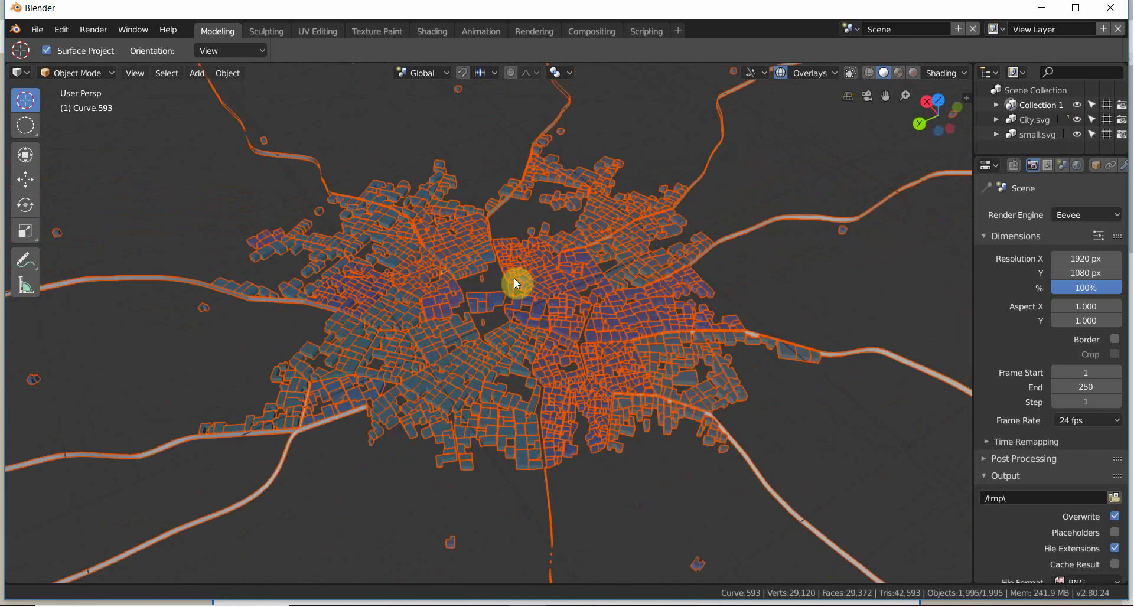
{"action": "scroll", "coordinate": [532, 295], "scroll_direction": "down", "scroll_amount": 4}
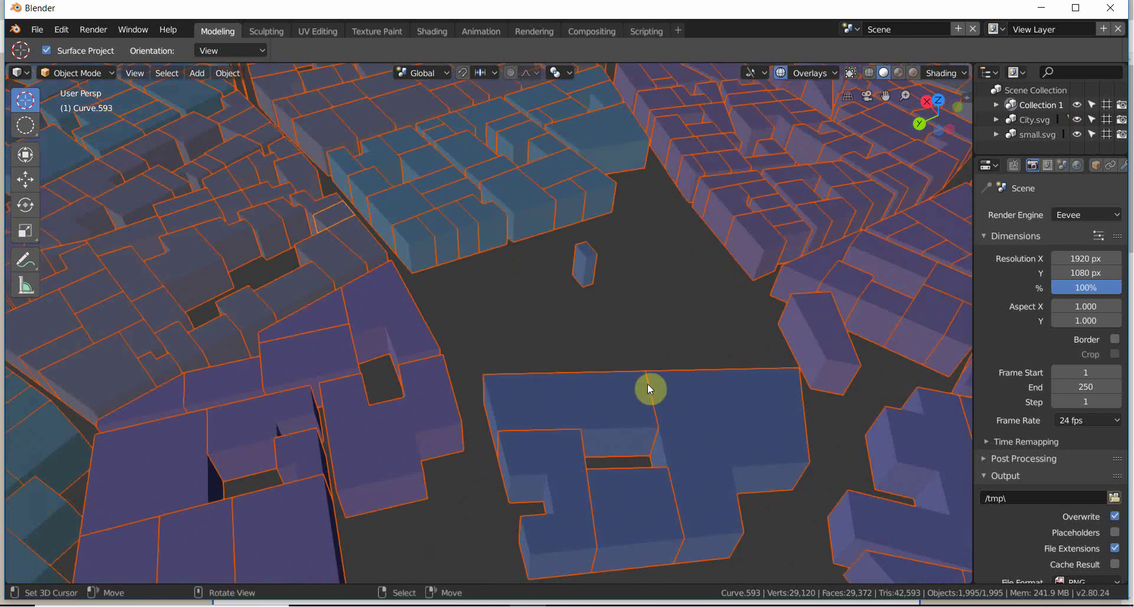
{"action": "left_click", "coordinate": [679, 417]}
{"action": "mouse_move", "coordinate": [680, 417]}
{"action": "middle_mouse_down"}
{"action": "mouse_move", "coordinate": [655, 410]}
{"action": "mouse_move", "coordinate": [672, 412]}
{"action": "middle_mouse_up"}
{"action": "scroll", "coordinate": [671, 412], "scroll_direction": "down", "scroll_amount": 4}
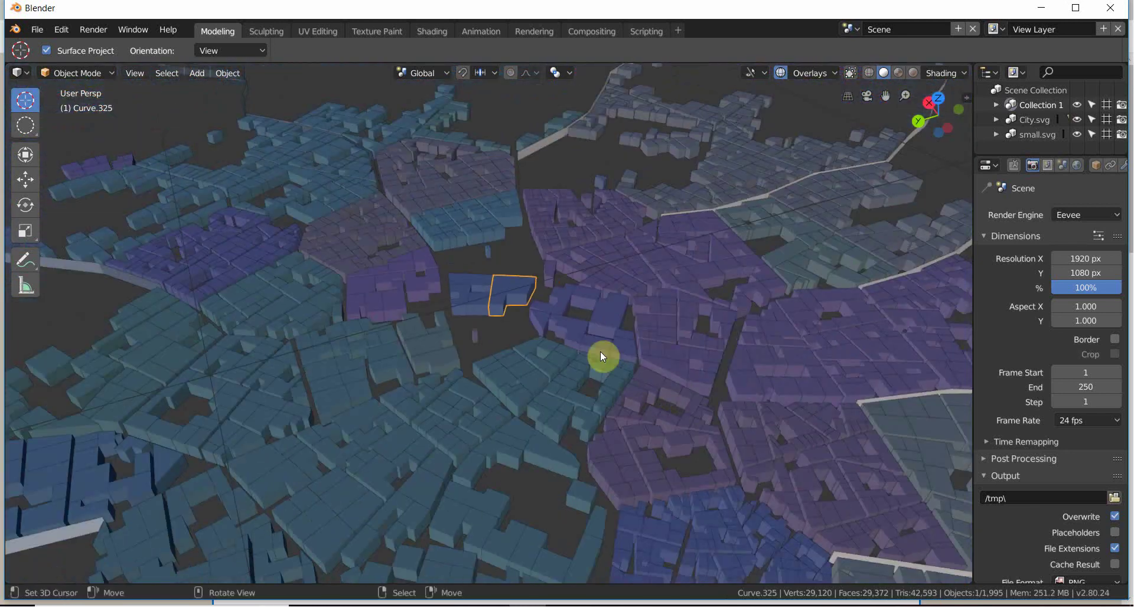
{"action": "key", "text": "s"}
{"action": "right_click", "coordinate": [513, 273]}
{"action": "key", "text": "s"}
{"action": "key", "text": "z"}
{"action": "left_click", "coordinate": [562, 469]}
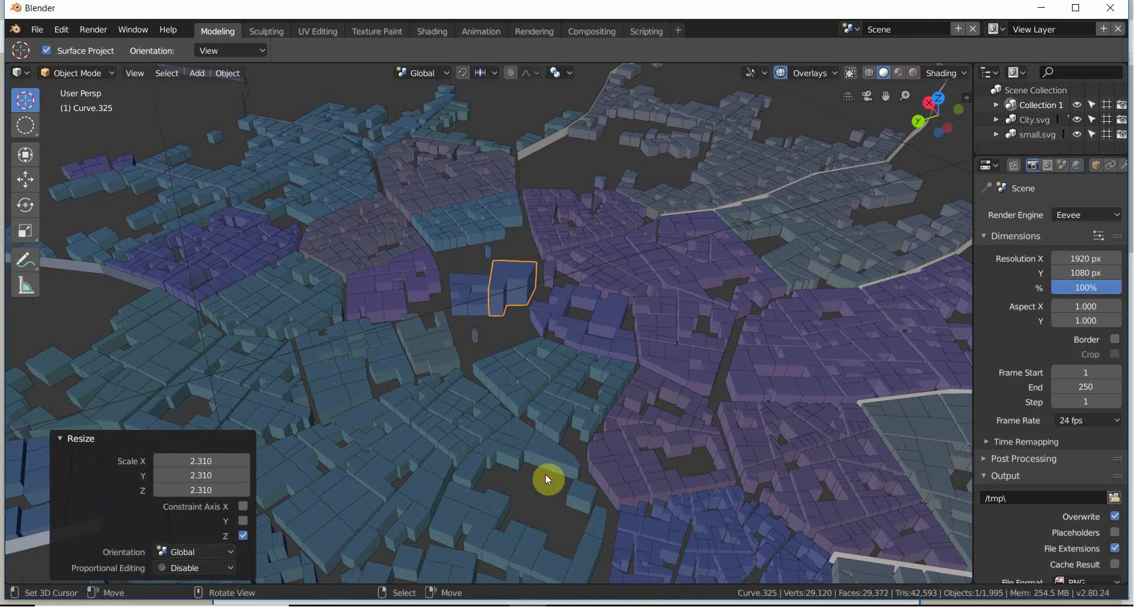
{"action": "left_click", "coordinate": [610, 321]}
{"action": "key", "text": "s"}
{"action": "key", "text": "z"}
{"action": "left_click", "coordinate": [167, 567]}
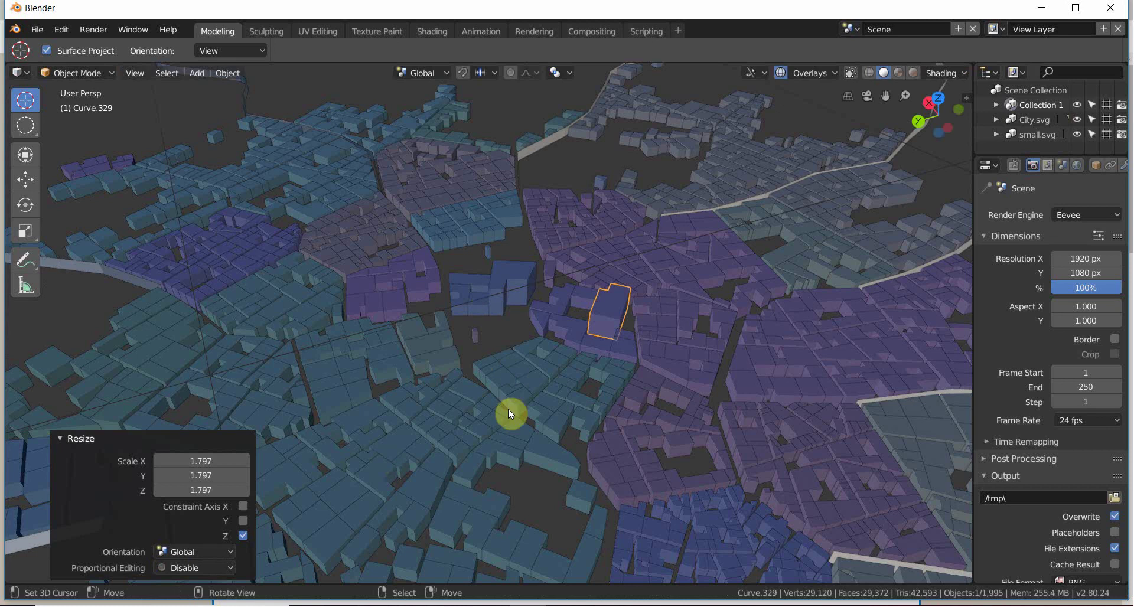
Raise the next buildings along Z by 2.555, 1.881, 1.518 and 2.923
{"action": "left_click", "coordinate": [500, 349]}
{"action": "key", "text": "s"}
{"action": "key", "text": "z"}
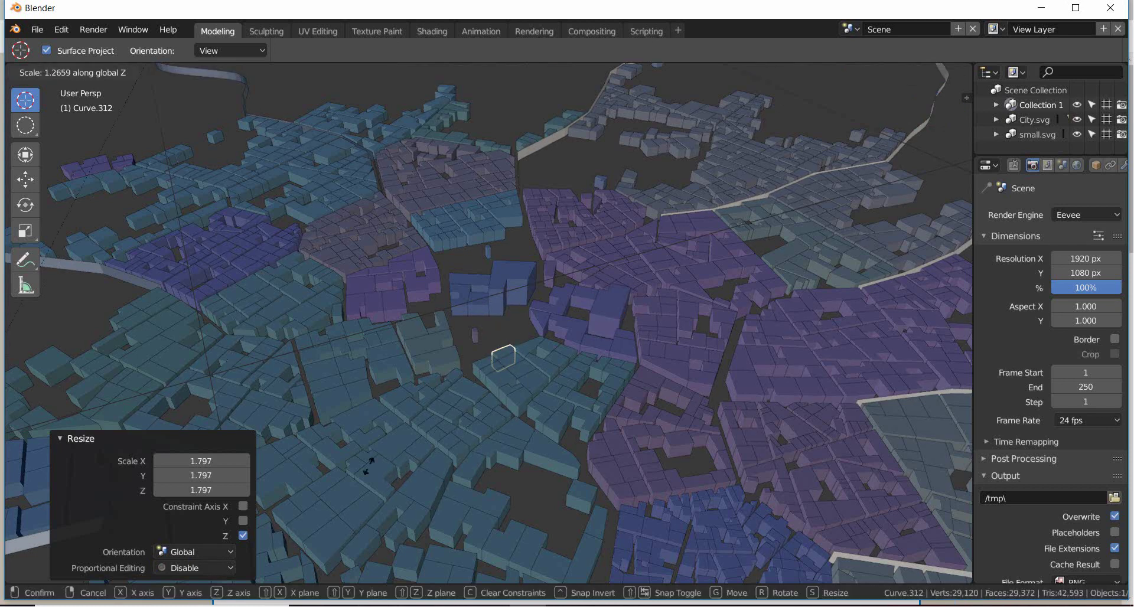
{"action": "left_click", "coordinate": [404, 534]}
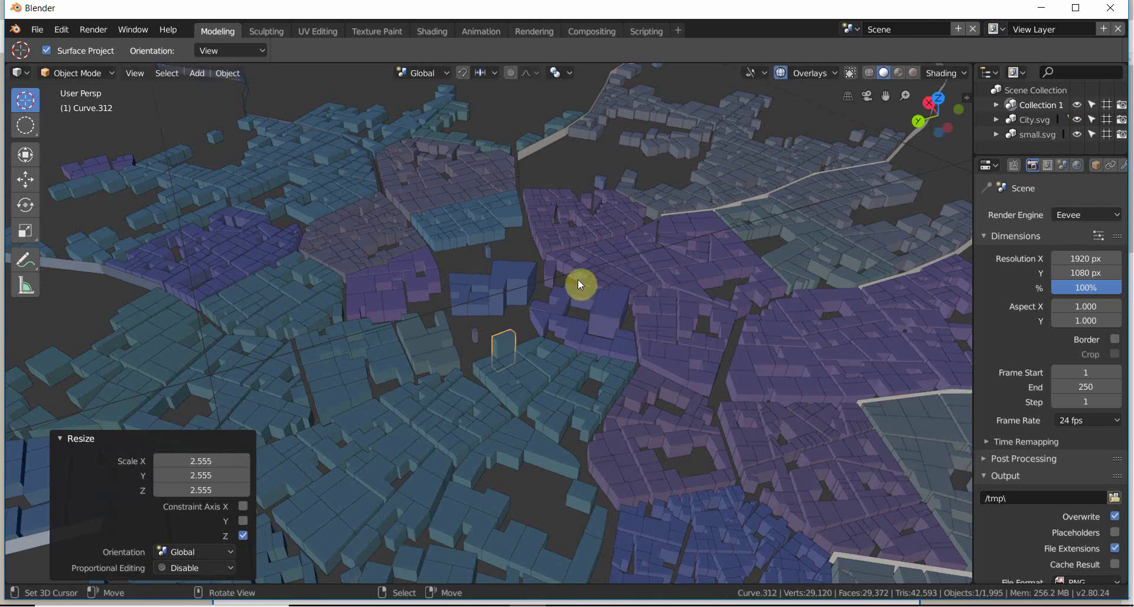
{"action": "left_click", "coordinate": [552, 274]}
{"action": "key", "text": "s"}
{"action": "key", "text": "z"}
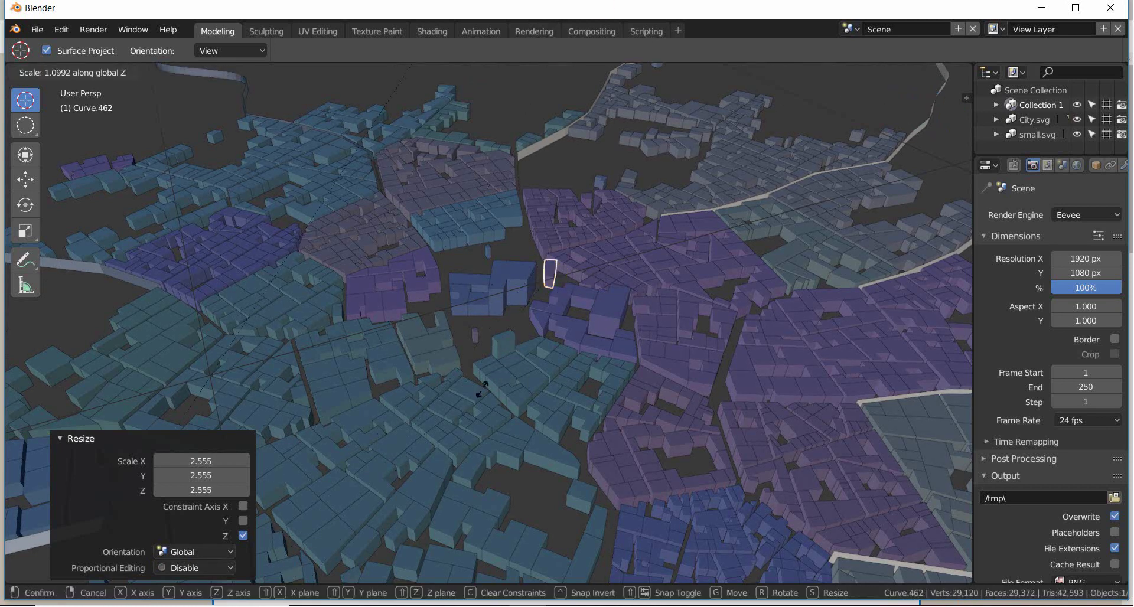
{"action": "left_click", "coordinate": [626, 501]}
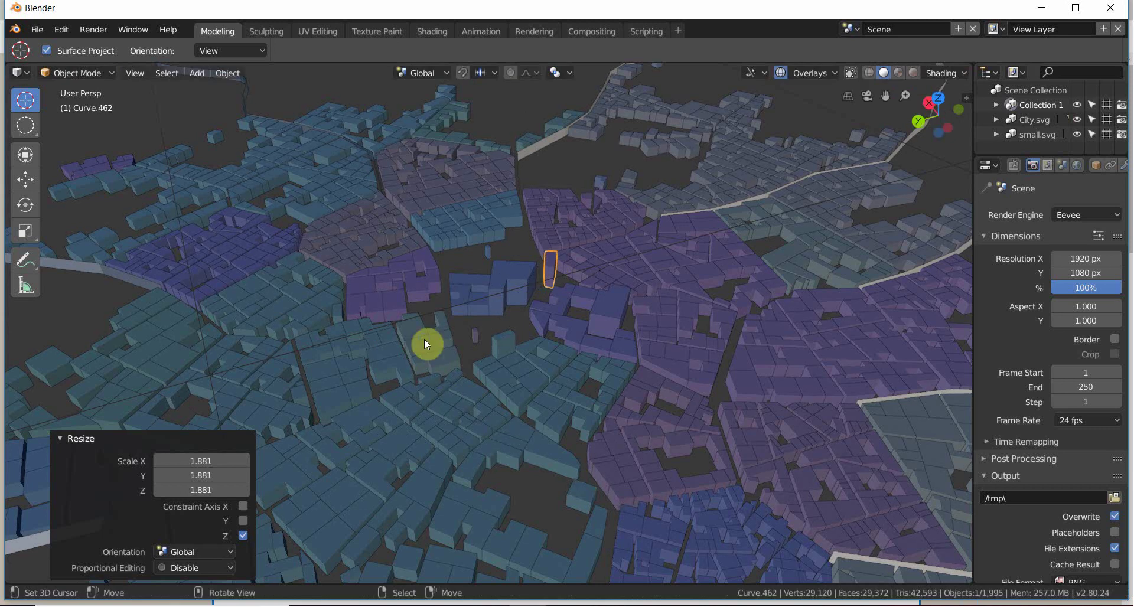
{"action": "key", "text": "s"}
{"action": "key", "text": "z"}
{"action": "left_click", "coordinate": [56, 5]}
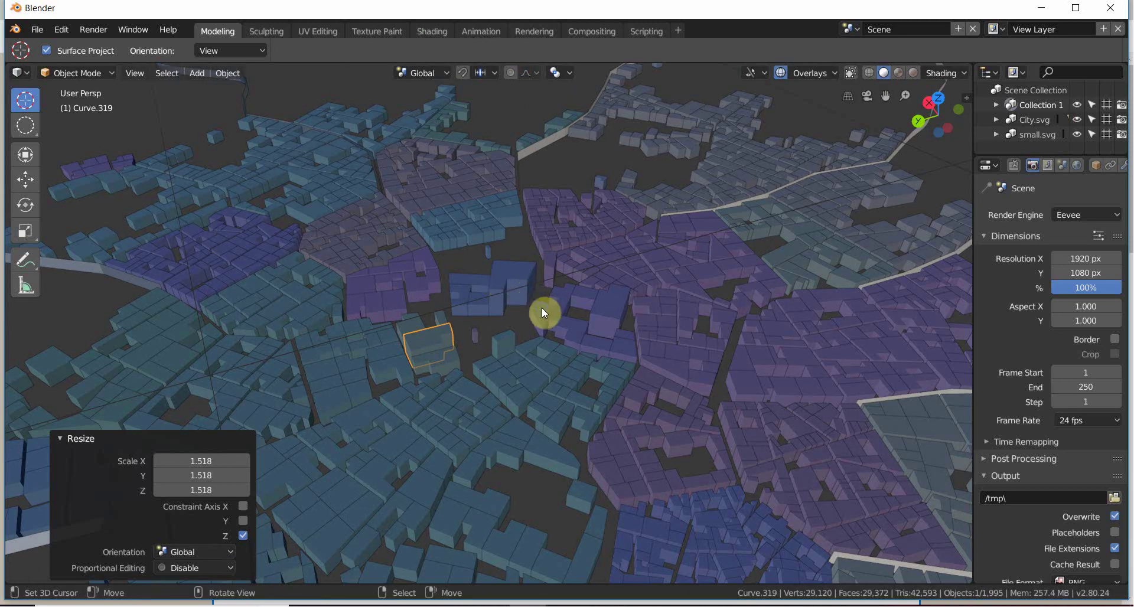
{"action": "key", "text": "s"}
{"action": "key", "text": "z"}
{"action": "key", "text": "Return"}
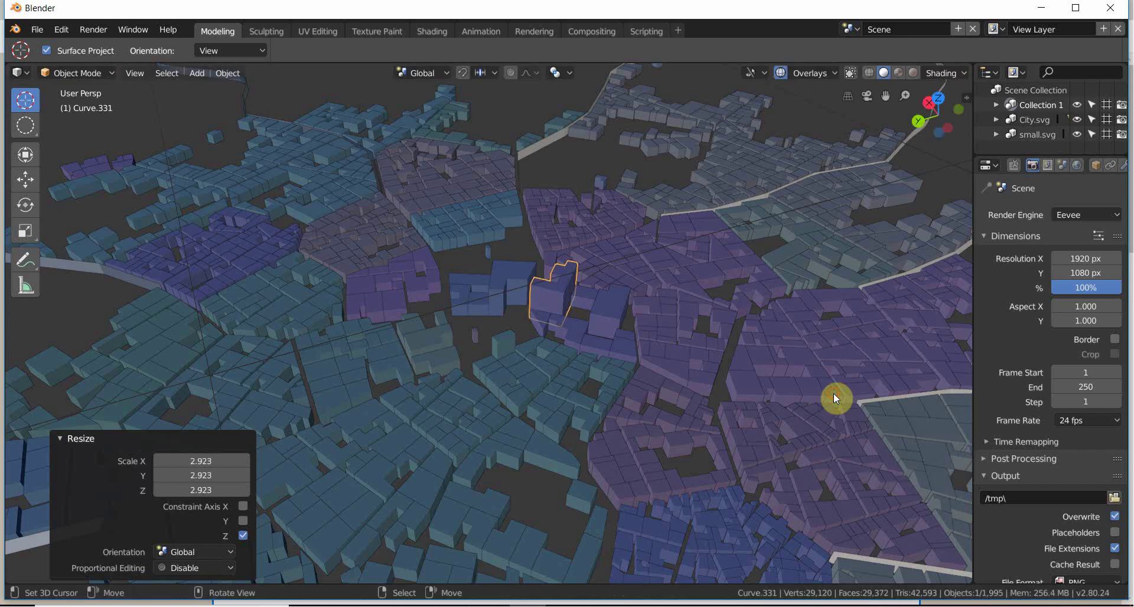
Raise the far-edge and left-side buildings along Z by 2.385, 2.609 and 2.648
{"action": "left_click", "coordinate": [511, 217]}
{"action": "key", "text": "s"}
{"action": "key", "text": "z"}
{"action": "left_click", "coordinate": [506, 207]}
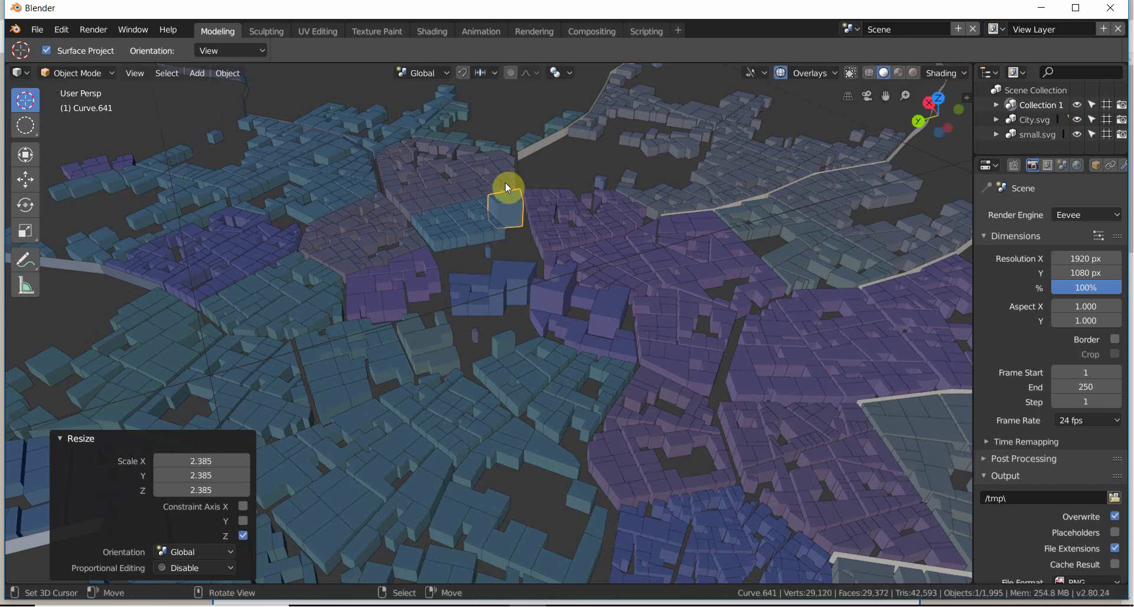
{"action": "middle_click_drag", "start_coordinate": [506, 208], "coordinate": [744, 248]}
{"action": "scroll", "coordinate": [742, 251], "scroll_direction": "down", "scroll_amount": 3}
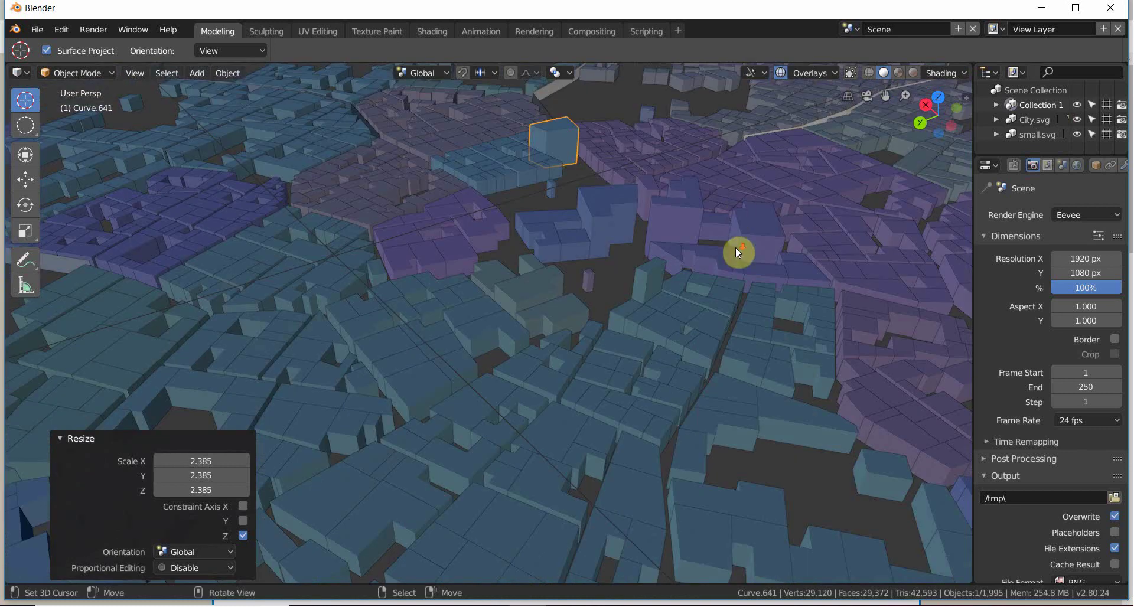
{"action": "left_click", "coordinate": [746, 195]}
{"action": "key", "text": "s"}
{"action": "key", "text": "z"}
{"action": "left_click", "coordinate": [457, 284]}
{"action": "left_click", "coordinate": [304, 267]}
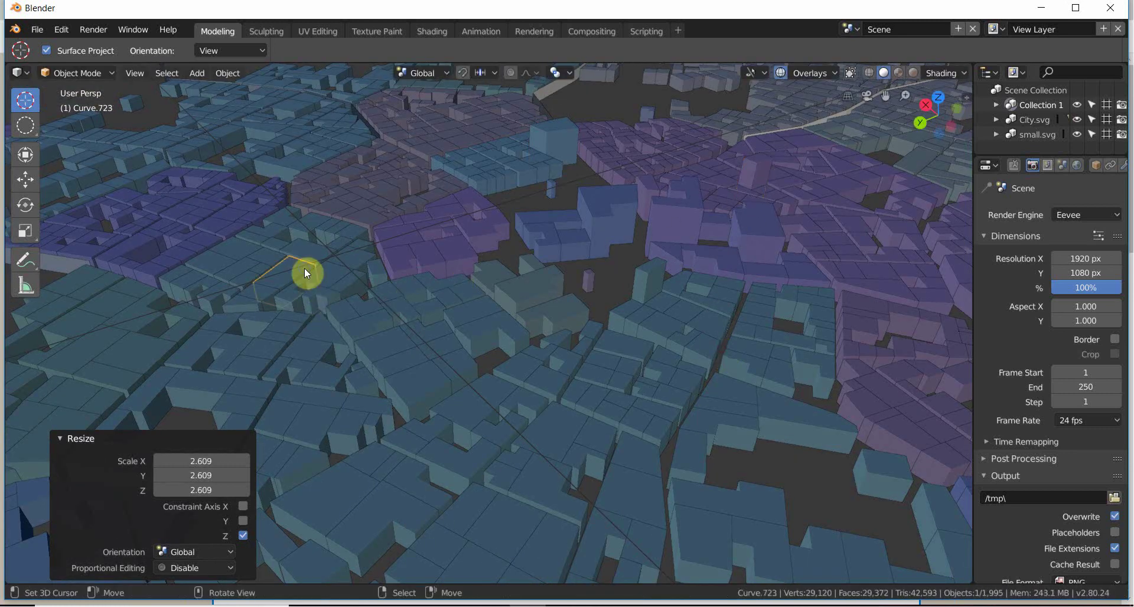
{"action": "key", "text": "z"}
{"action": "key", "text": "s"}
{"action": "key", "text": "z"}
{"action": "left_click", "coordinate": [199, 311]}
{"action": "middle_click_drag", "start_coordinate": [197, 310], "coordinate": [625, 277]}
{"action": "scroll", "coordinate": [624, 276], "scroll_direction": "down", "scroll_amount": 8}
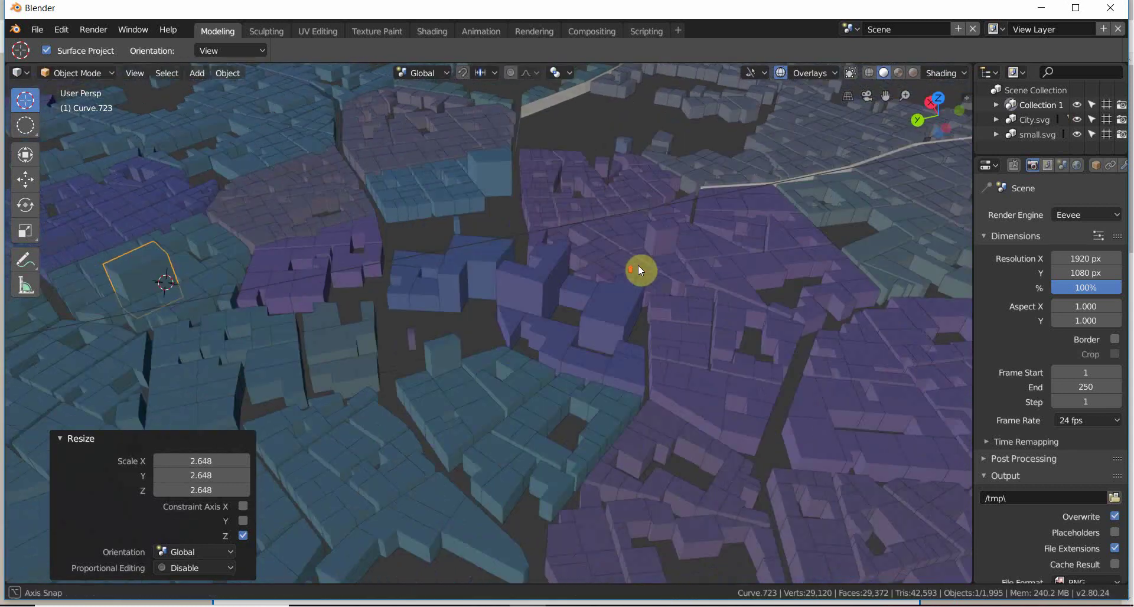
Box-select the central buildings and scale them 3.064 times along Z
{"action": "key", "text": "shift+b"}
{"action": "left_click_drag", "start_coordinate": [390, 253], "coordinate": [565, 406]}
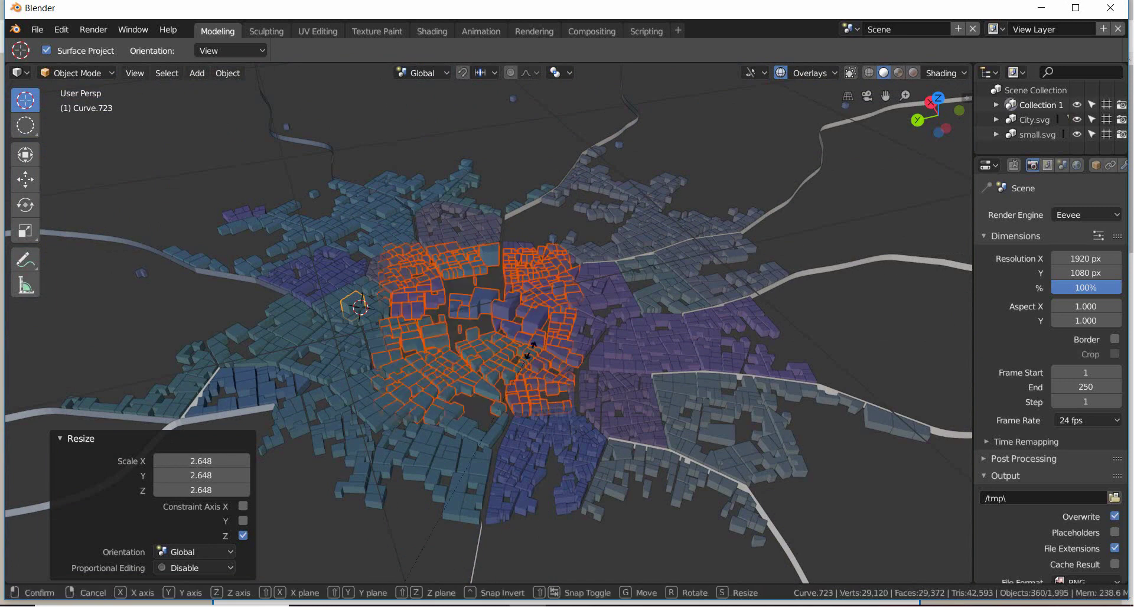
{"action": "key", "text": "s"}
{"action": "key", "text": "z"}
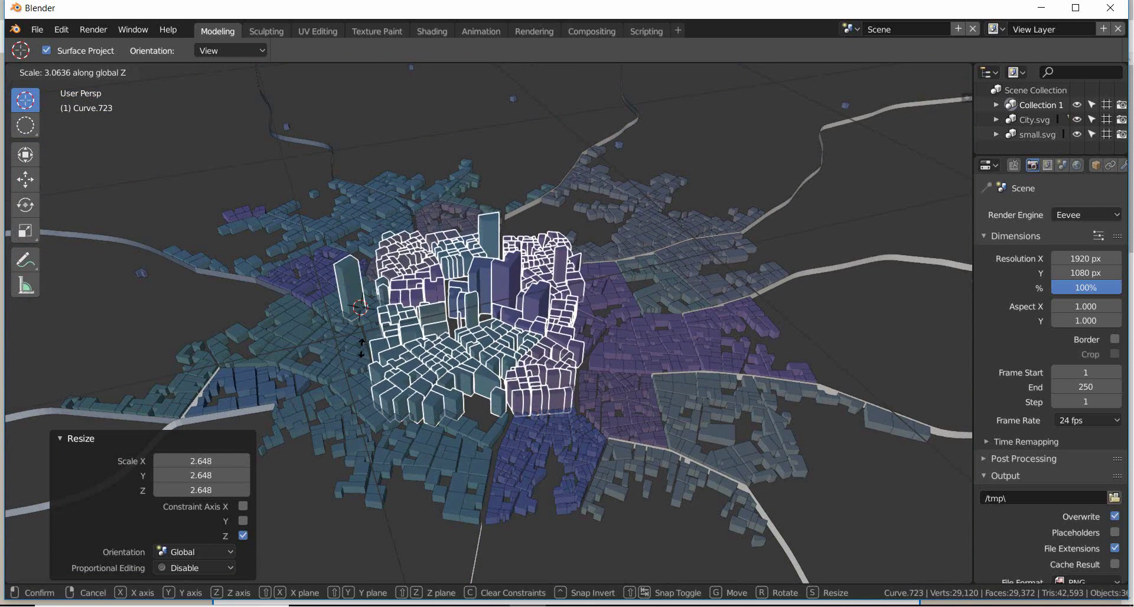
{"action": "left_click", "coordinate": [363, 416]}
{"action": "middle_click_drag", "start_coordinate": [363, 416], "coordinate": [364, 392]}
{"action": "scroll", "coordinate": [443, 101], "scroll_direction": "up", "scroll_amount": 5}
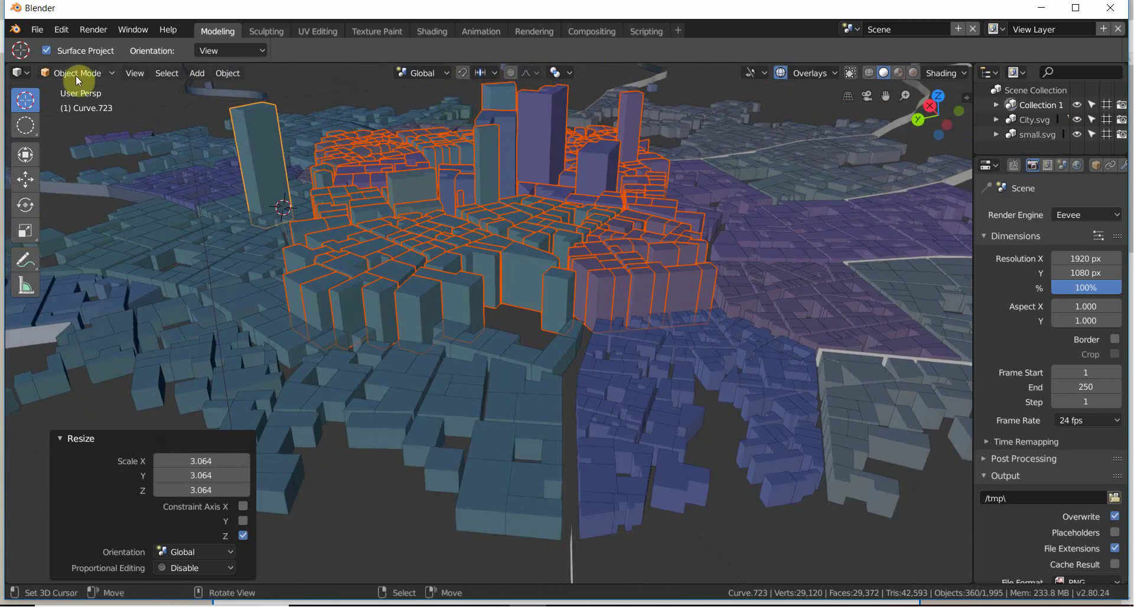
Stay in Object Mode, select a single building, and orbit out to an overview
{"action": "left_click", "coordinate": [75, 76]}
{"action": "left_click", "coordinate": [90, 92]}
{"action": "left_click", "coordinate": [299, 265]}
{"action": "scroll", "coordinate": [308, 296], "scroll_direction": "down", "scroll_amount": 3}
{"action": "middle_click_drag", "start_coordinate": [313, 320], "coordinate": [400, 281]}
{"action": "scroll", "coordinate": [368, 366], "scroll_direction": "down", "scroll_amount": 3}
{"action": "middle_click_drag", "start_coordinate": [677, 204], "coordinate": [572, 228]}
{"action": "scroll", "coordinate": [531, 249], "scroll_direction": "up", "scroll_amount": 4}
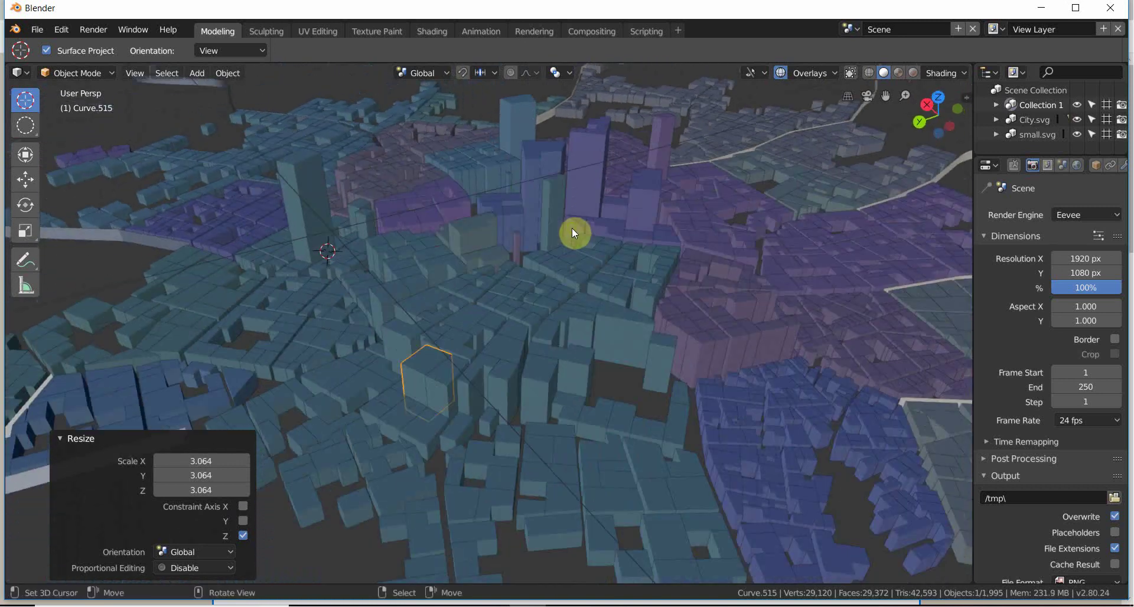
Switch the viewport to Rendered shading and orbit over the whole city
{"action": "left_click", "coordinate": [911, 76]}
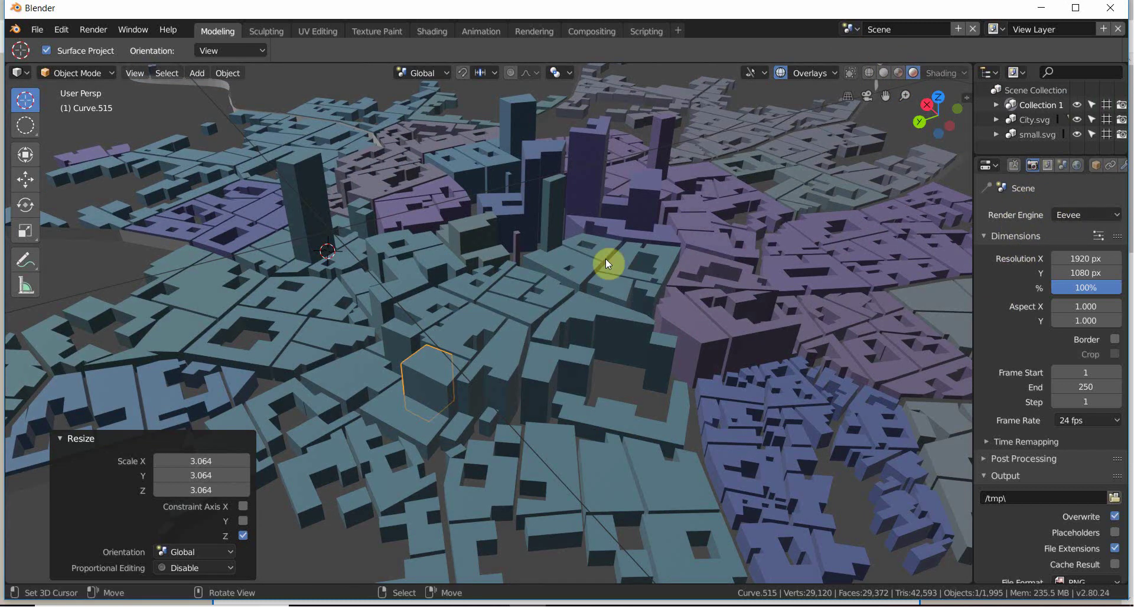
{"action": "scroll", "coordinate": [605, 264], "scroll_direction": "down", "scroll_amount": 5}
{"action": "mouse_move", "coordinate": [605, 269]}
{"action": "middle_mouse_down"}
{"action": "mouse_move", "coordinate": [539, 303]}
{"action": "mouse_move", "coordinate": [498, 304]}
{"action": "mouse_move", "coordinate": [598, 285]}
{"action": "mouse_move", "coordinate": [576, 304]}
{"action": "mouse_move", "coordinate": [497, 302]}
{"action": "mouse_move", "coordinate": [547, 307]}
{"action": "mouse_move", "coordinate": [618, 284]}
{"action": "middle_mouse_up"}
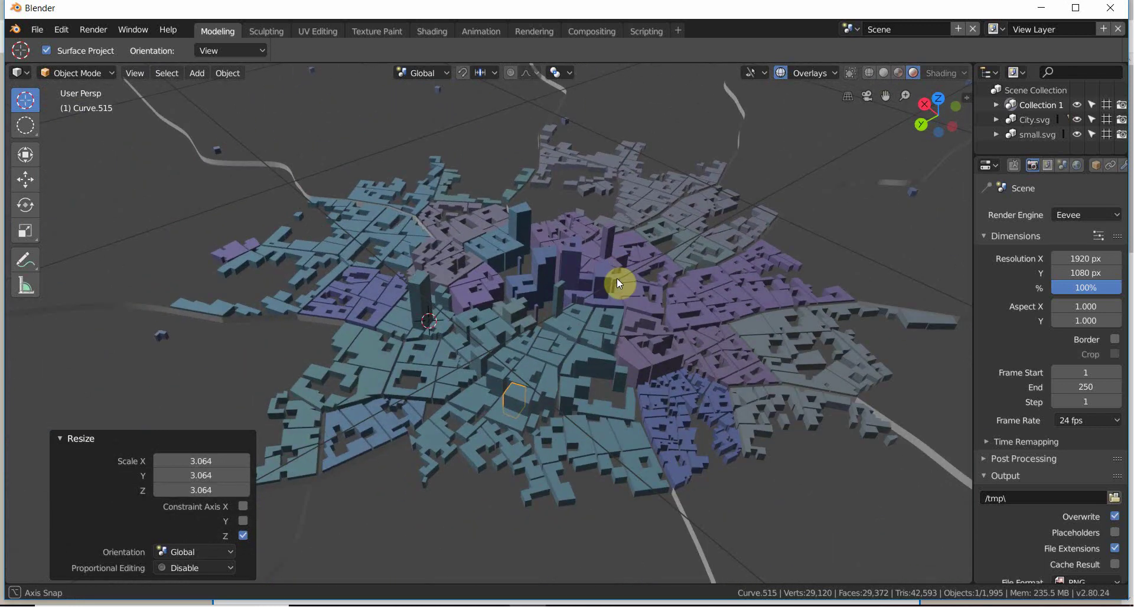
{"action": "middle_click_drag", "start_coordinate": [618, 284], "coordinate": [622, 283]}
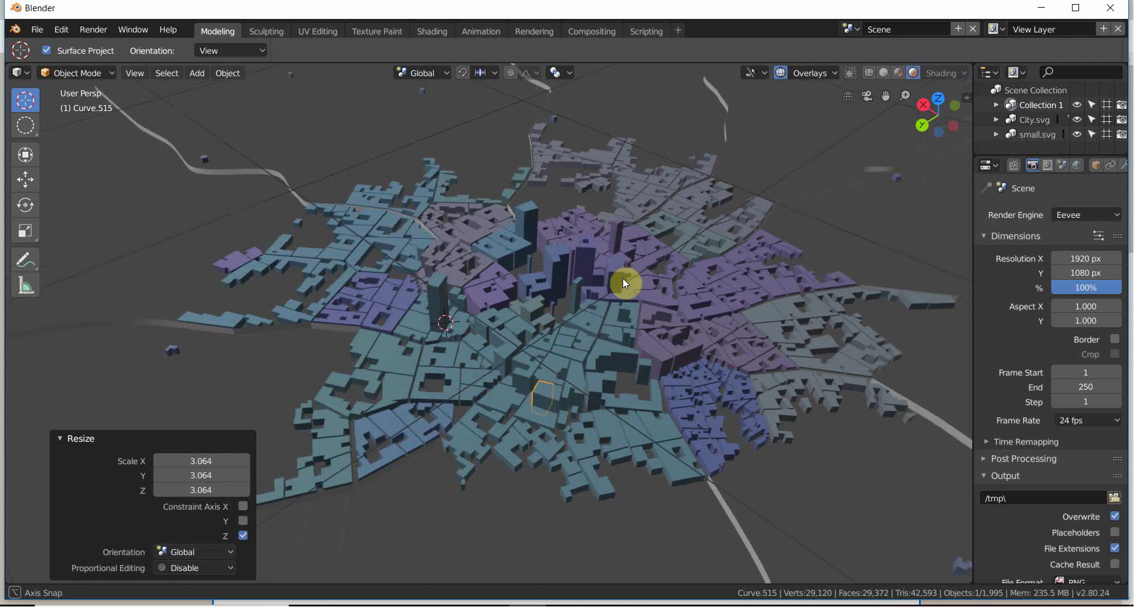
Uncheck Grid in the viewport Overlays settings
{"action": "left_click", "coordinate": [818, 71]}
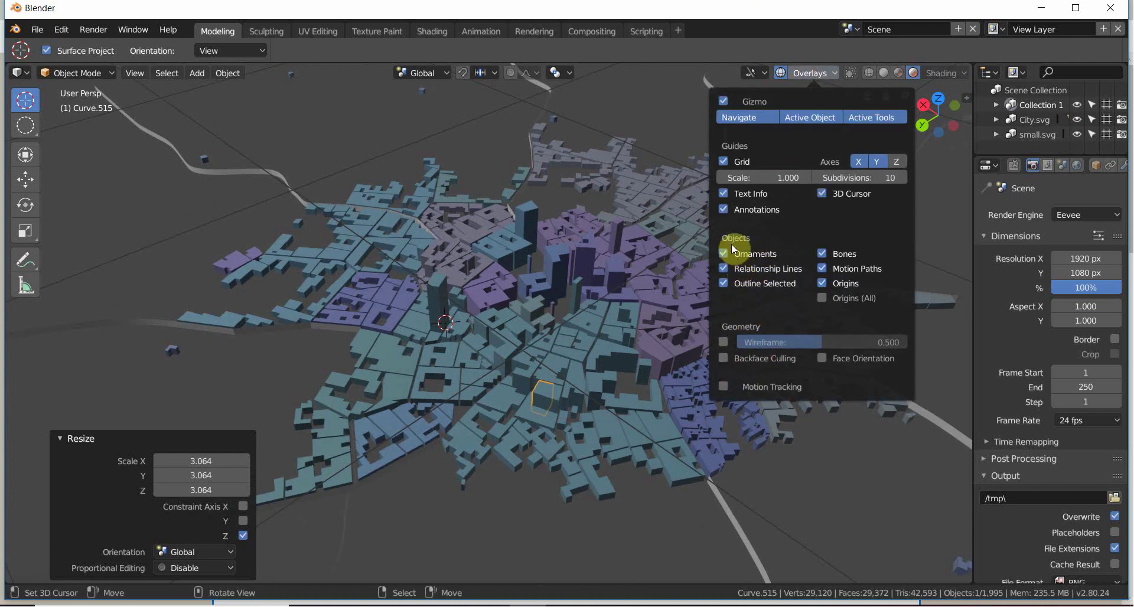
{"action": "left_click", "coordinate": [724, 161]}
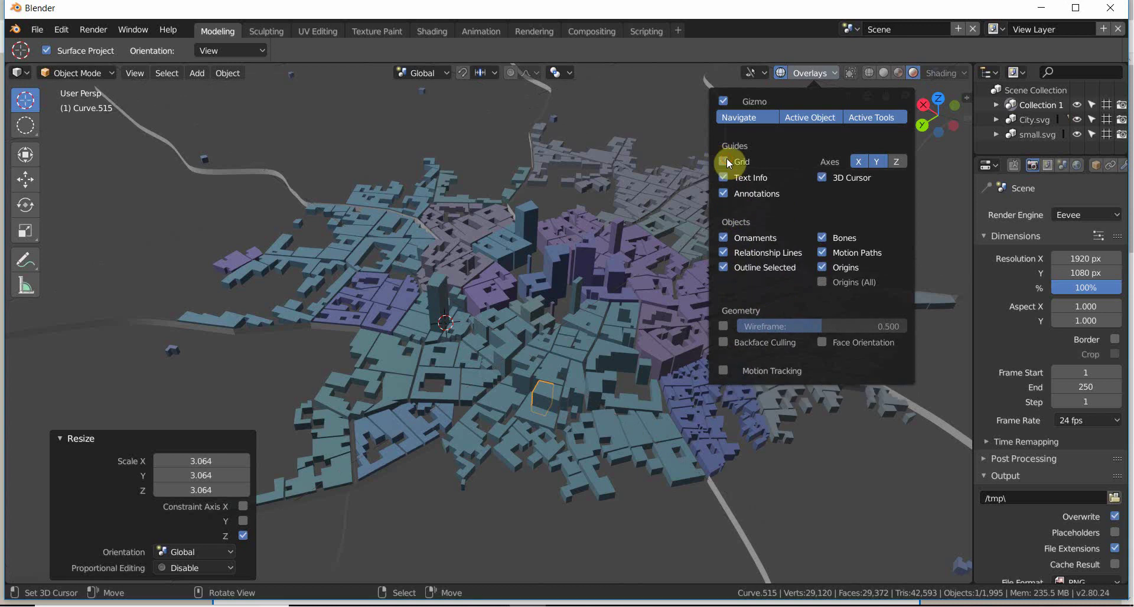
{"action": "scroll", "coordinate": [632, 239], "scroll_direction": "down", "scroll_amount": 10}
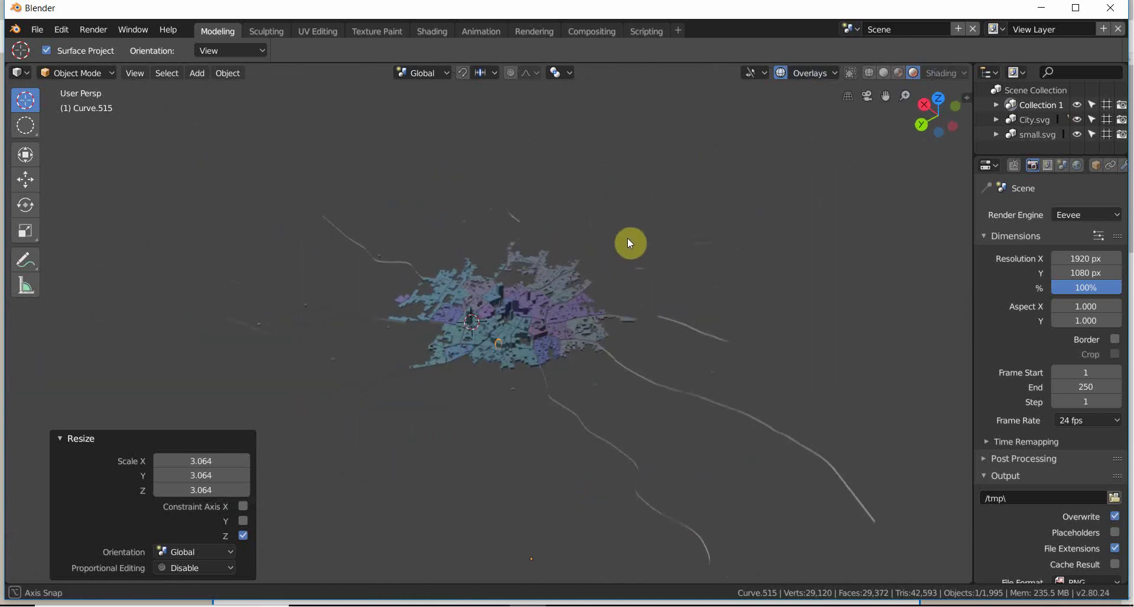
Check the camera view, then zoom out and orbit until camera and light are visible
{"action": "key", "text": "KP_0"}
{"action": "key", "text": "KP_0"}
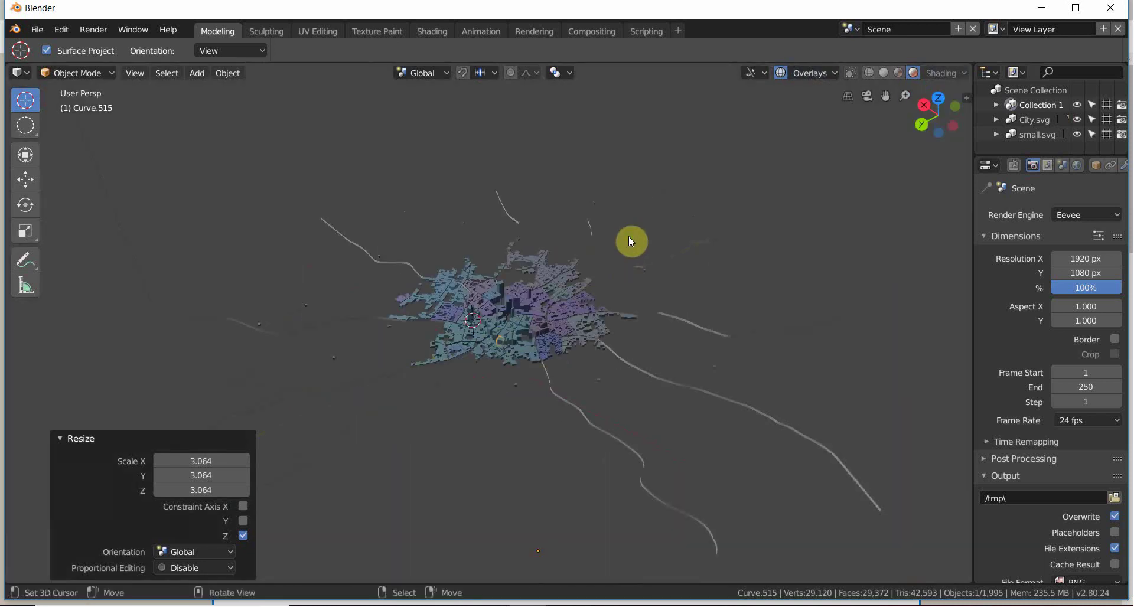
{"action": "middle_click_drag", "start_coordinate": [628, 235], "coordinate": [590, 254]}
{"action": "key", "text": "KP_0"}
{"action": "key", "text": "KP_0"}
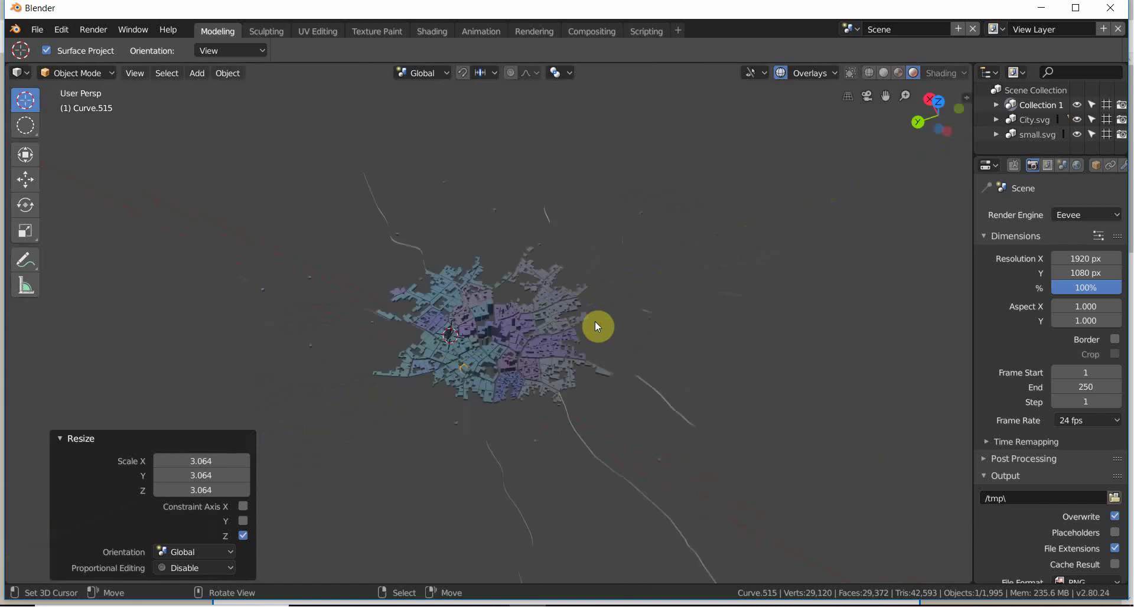
{"action": "middle_click_drag", "start_coordinate": [596, 323], "coordinate": [675, 322]}
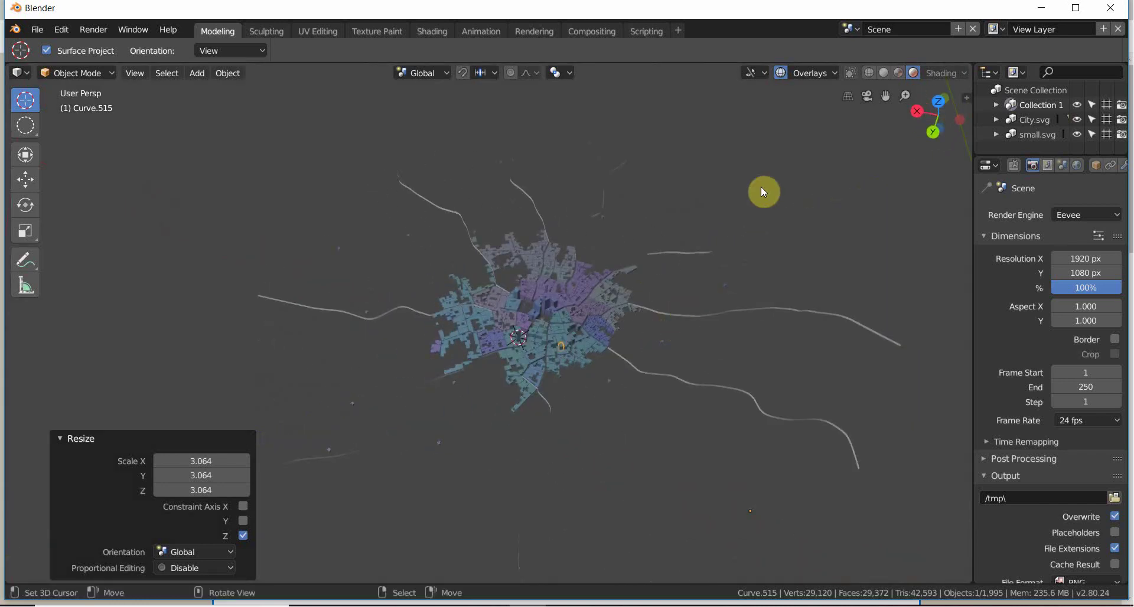
{"action": "scroll", "coordinate": [573, 258], "scroll_direction": "down", "scroll_amount": 6}
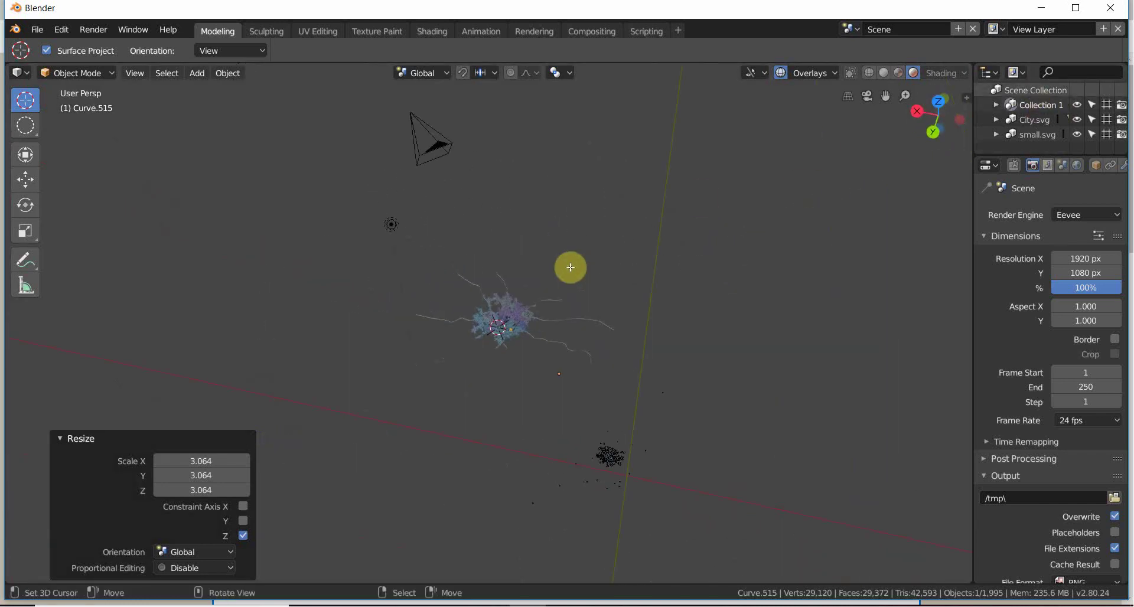
{"action": "middle_click_drag", "start_coordinate": [438, 157], "coordinate": [500, 154]}
Move the camera to a new position near the city
{"action": "key", "text": "g"}
{"action": "left_click", "coordinate": [508, 346]}
{"action": "middle_click_drag", "start_coordinate": [508, 347], "coordinate": [701, 468]}
{"action": "key", "text": "g"}
{"action": "left_click", "coordinate": [582, 455]}
{"action": "middle_click_drag", "start_coordinate": [581, 455], "coordinate": [526, 394]}
Look through the camera, enable Lock Camera to View, and frame the city
{"action": "key", "text": "KP_0"}
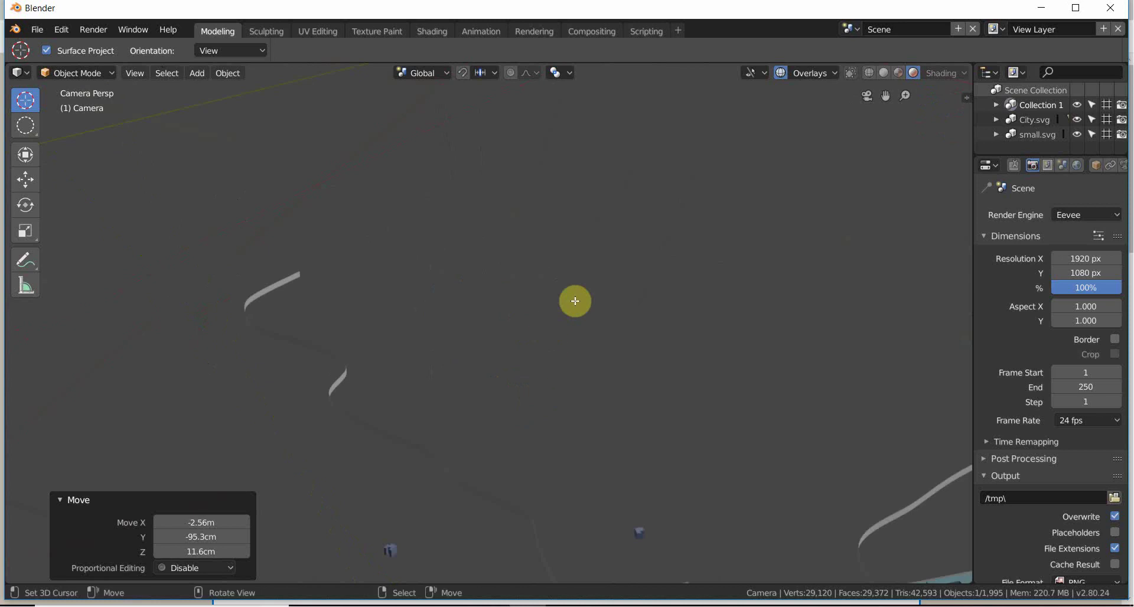
{"action": "middle_click_drag", "start_coordinate": [603, 288], "coordinate": [624, 326]}
{"action": "key", "text": "KP_0"}
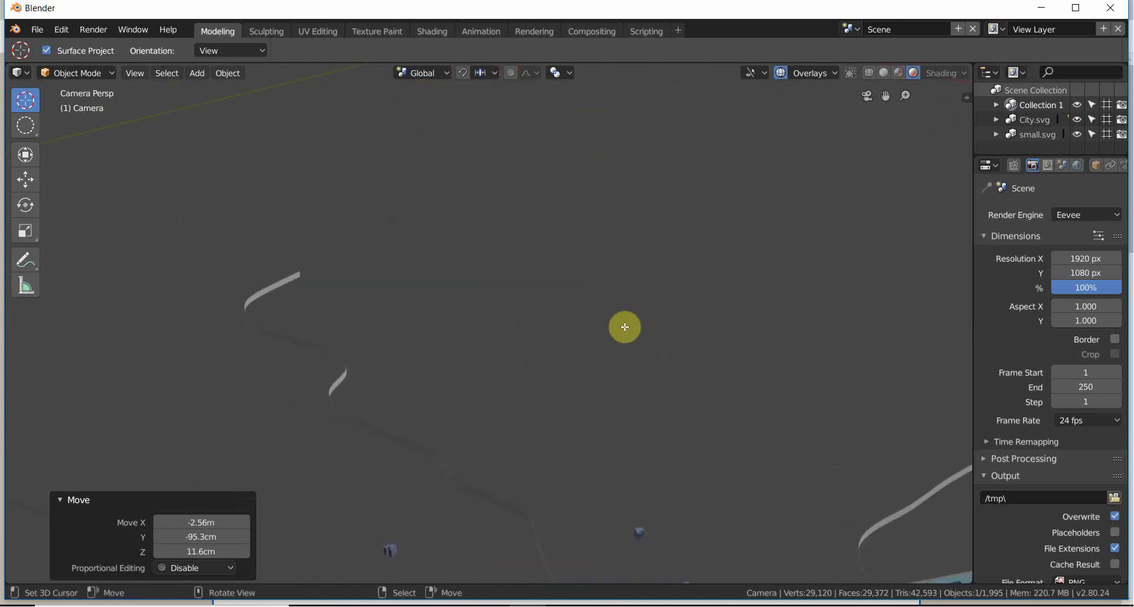
{"action": "key", "text": "n"}
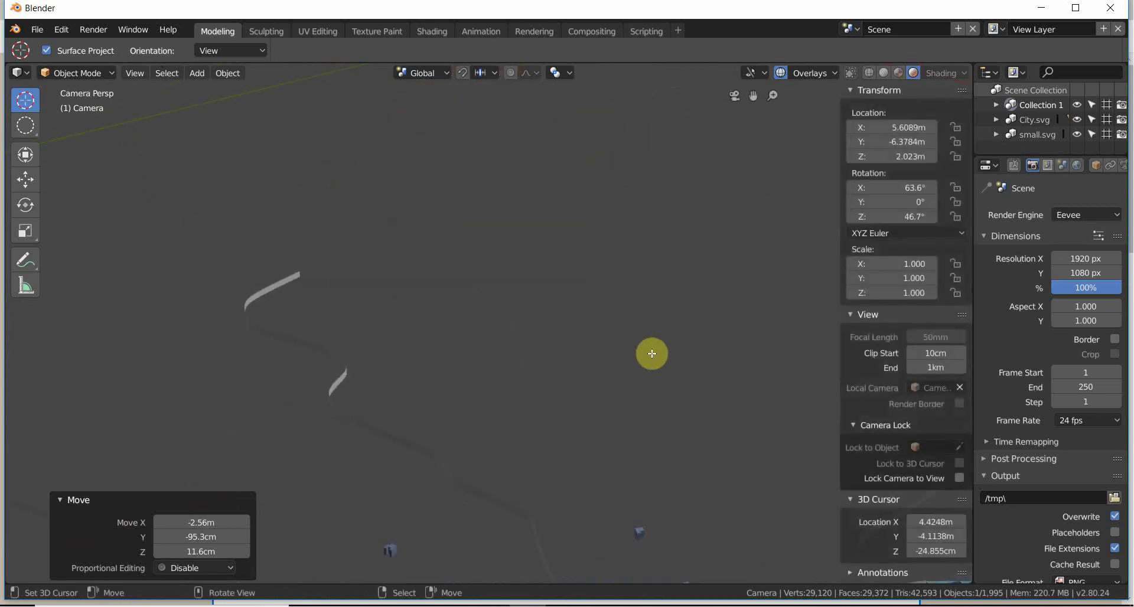
{"action": "left_click", "coordinate": [960, 478]}
{"action": "middle_click_drag", "start_coordinate": [483, 300], "coordinate": [709, 575]}
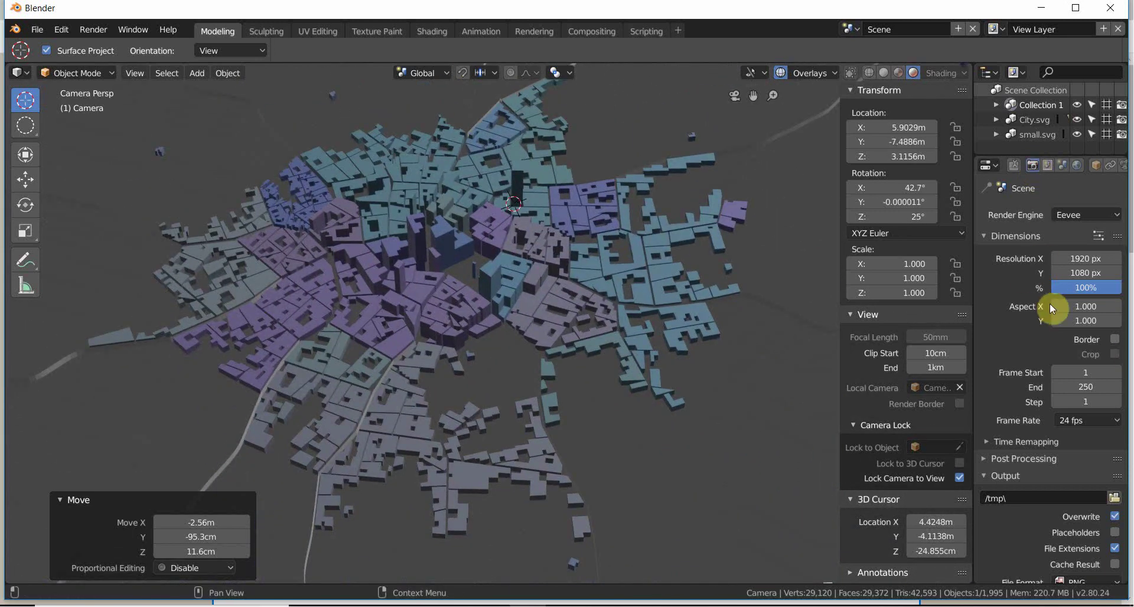
Set the output Resolution Y to 808 px for a 1920×808 frame
{"action": "left_click_drag", "start_coordinate": [1085, 272], "coordinate": [1051, 272]}
{"action": "scroll", "coordinate": [444, 188], "scroll_direction": "down", "scroll_amount": 2}
{"action": "scroll", "coordinate": [457, 191], "scroll_direction": "up", "scroll_amount": 2}
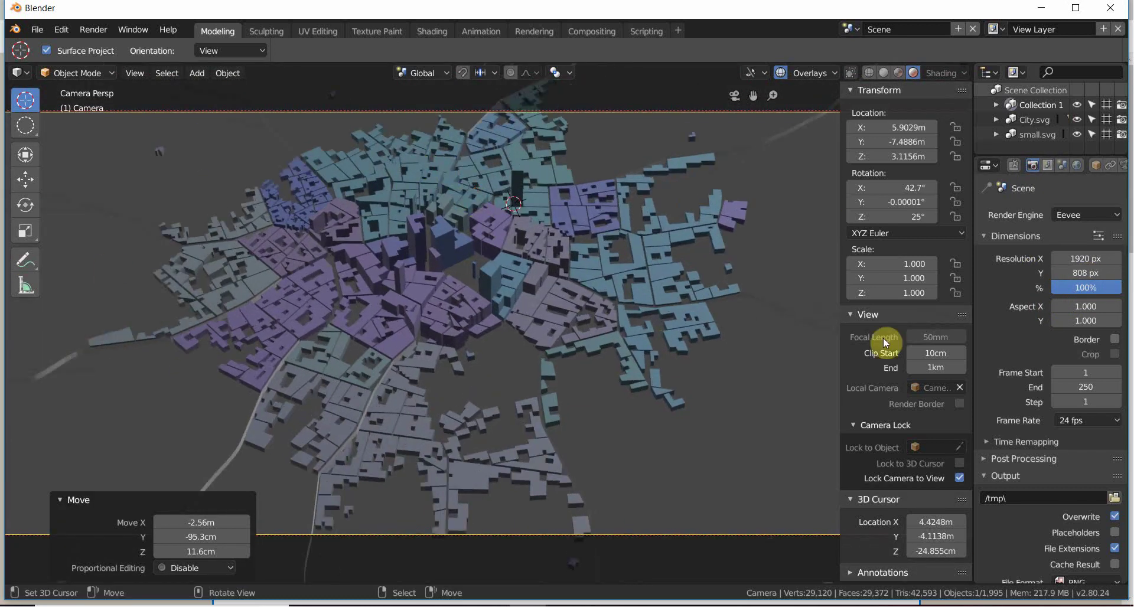
Reduce the camera focal length to about 34mm and tilt the view near-horizontal
{"action": "left_click", "coordinate": [1122, 167]}
{"action": "left_click_drag", "start_coordinate": [1076, 285], "coordinate": [1098, 286]}
{"action": "middle_click_drag", "start_coordinate": [278, 353], "coordinate": [486, 248]}
{"action": "scroll", "coordinate": [329, 329], "scroll_direction": "up", "scroll_amount": 5}
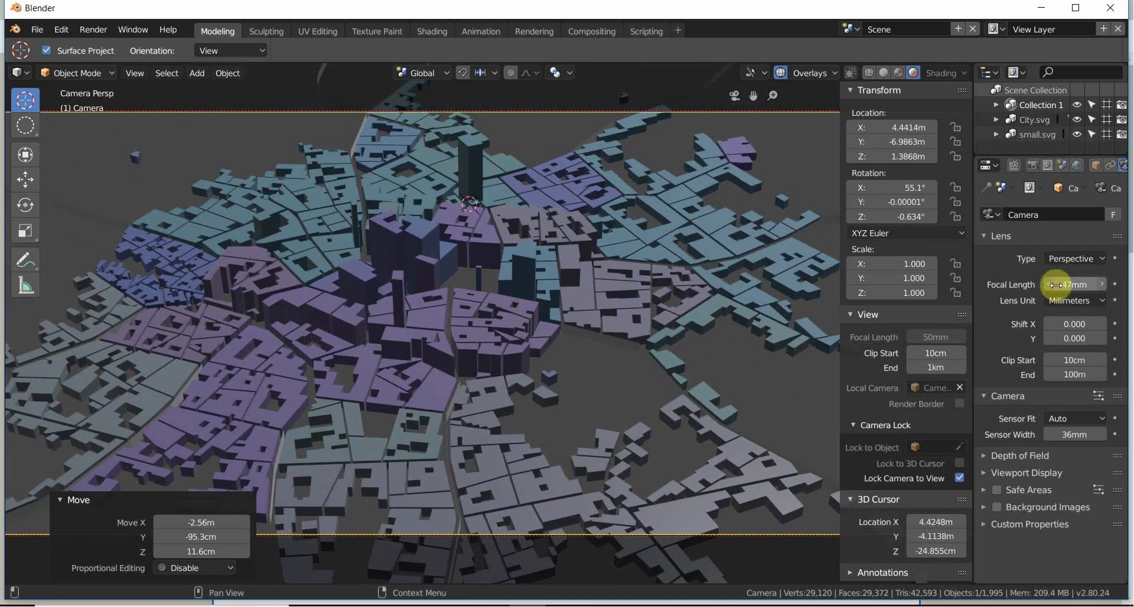
{"action": "left_click_drag", "start_coordinate": [1055, 285], "coordinate": [896, 279]}
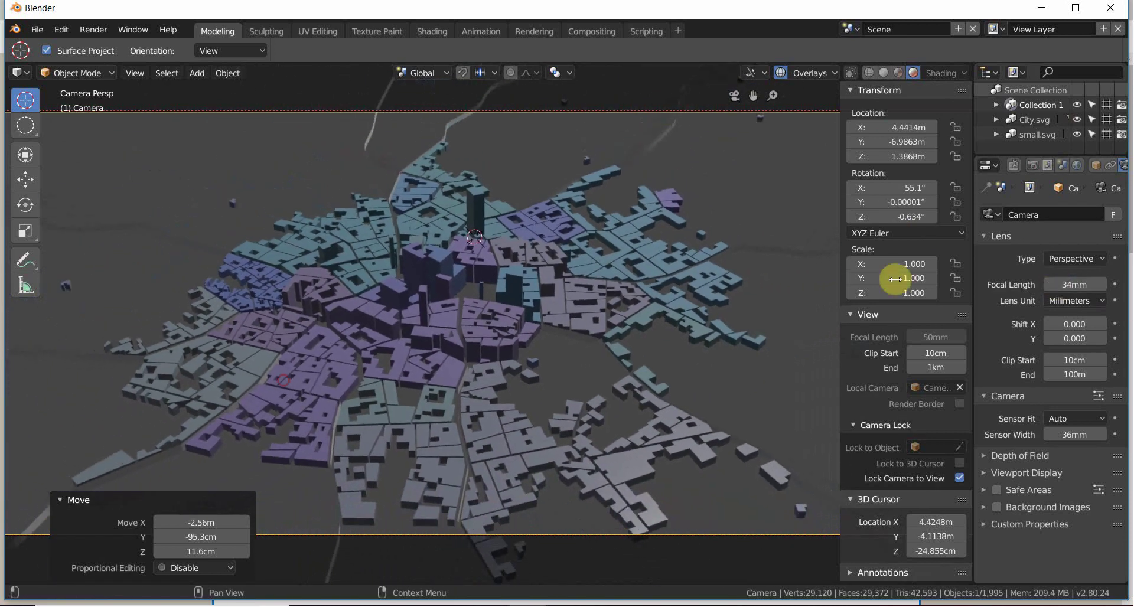
{"action": "scroll", "coordinate": [116, 349], "scroll_direction": "up", "scroll_amount": 3}
{"action": "middle_click_drag", "start_coordinate": [116, 349], "coordinate": [339, 244]}
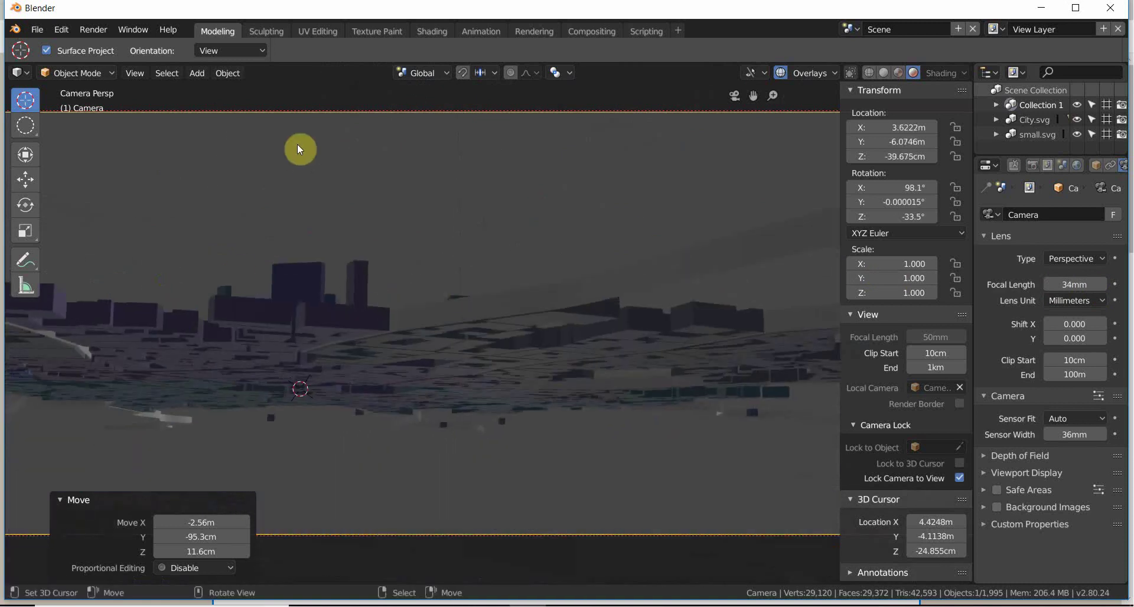
{"action": "scroll", "coordinate": [341, 280], "scroll_direction": "down", "scroll_amount": 5}
{"action": "scroll", "coordinate": [338, 243], "scroll_direction": "down", "scroll_amount": 2}
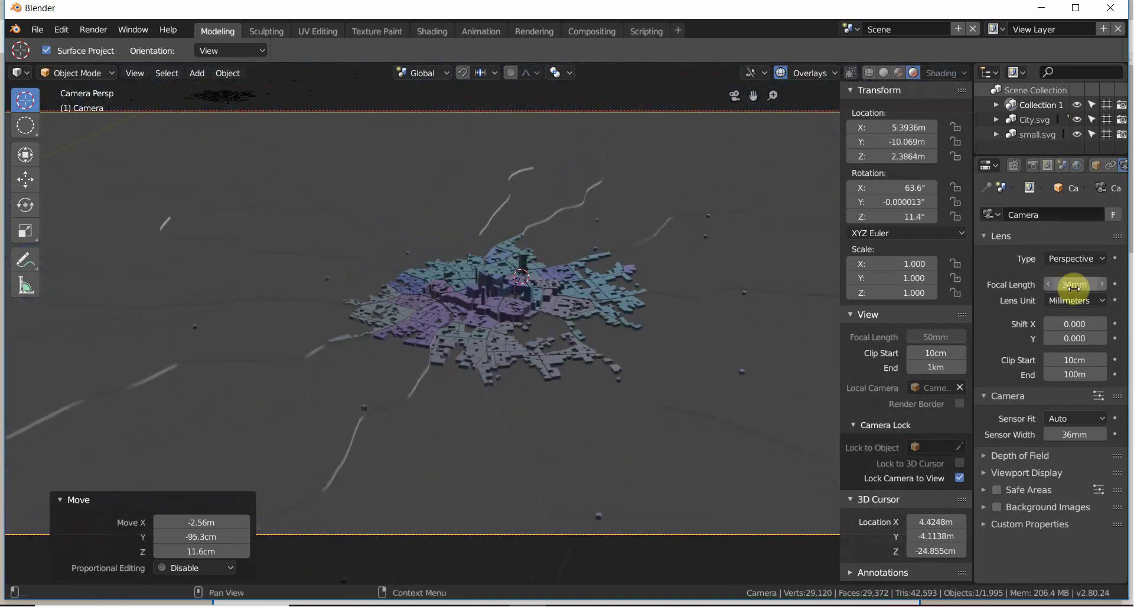
Settle the camera focal length at 17mm and orbit to frame the city
{"action": "left_click_drag", "start_coordinate": [1066, 284], "coordinate": [998, 284]}
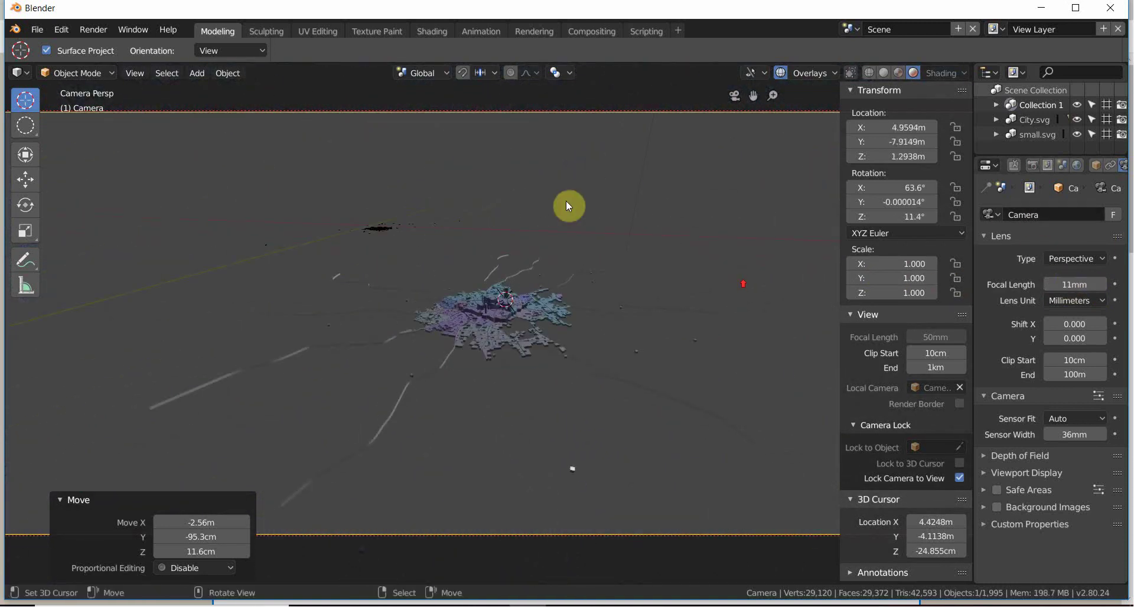
{"action": "scroll", "coordinate": [736, 285], "scroll_direction": "up", "scroll_amount": 3}
{"action": "scroll", "coordinate": [488, 299], "scroll_direction": "up", "scroll_amount": 5}
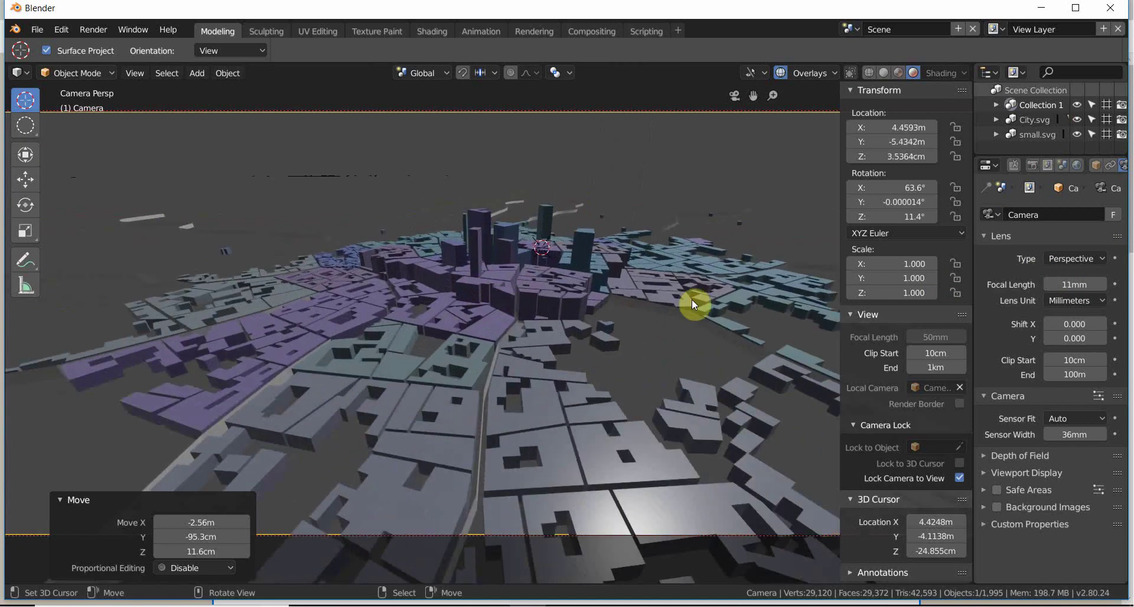
{"action": "middle_click_drag", "start_coordinate": [686, 299], "coordinate": [620, 301]}
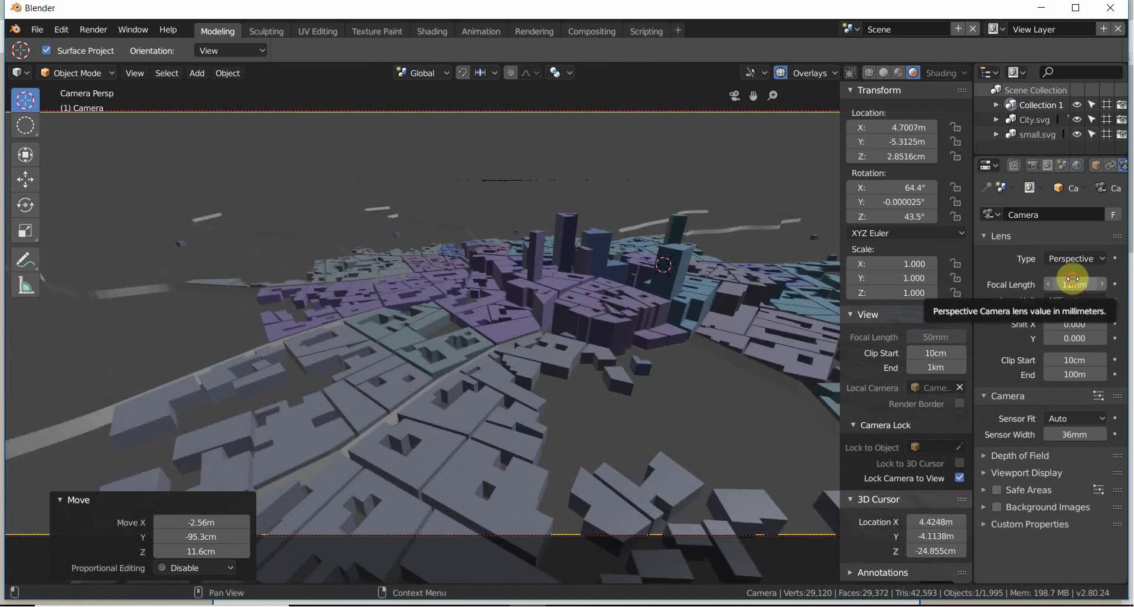
{"action": "left_click_drag", "start_coordinate": [1074, 284], "coordinate": [1099, 284]}
{"action": "left_click", "coordinate": [1058, 255]}
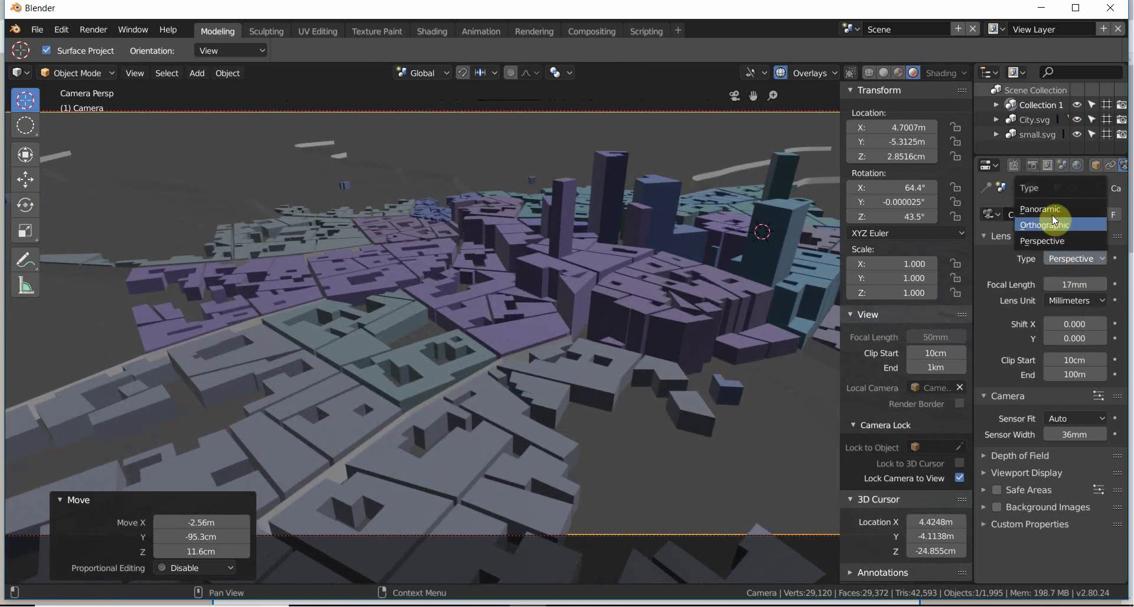
{"action": "middle_click_drag", "start_coordinate": [815, 330], "coordinate": [732, 260]}
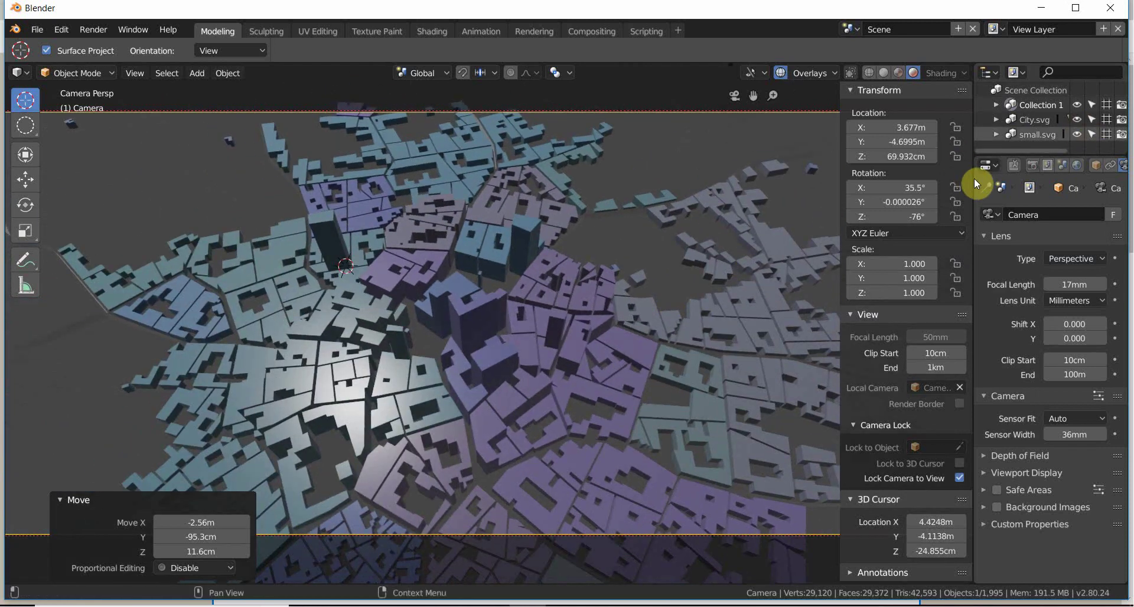
Set the World background colour to a bright yellow-orange
{"action": "left_click_drag", "start_coordinate": [973, 178], "coordinate": [949, 180]}
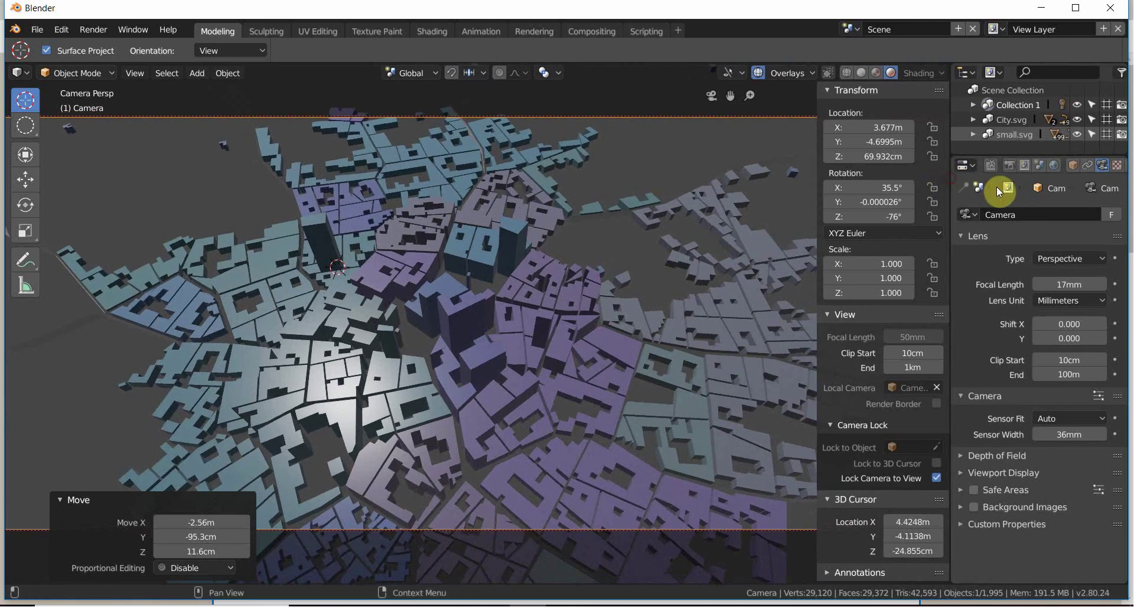
{"action": "left_click", "coordinate": [1054, 161]}
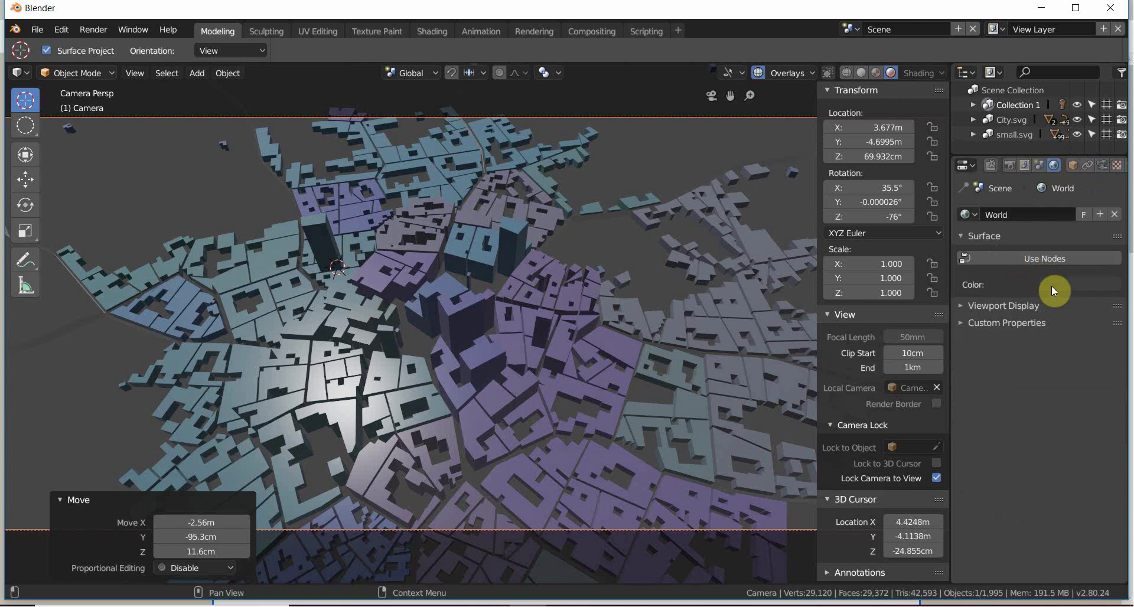
{"action": "left_click", "coordinate": [1053, 285]}
{"action": "left_click", "coordinate": [1028, 166]}
{"action": "left_click_drag", "start_coordinate": [1109, 168], "coordinate": [1109, 134]}
{"action": "left_click_drag", "start_coordinate": [1044, 175], "coordinate": [1026, 177]}
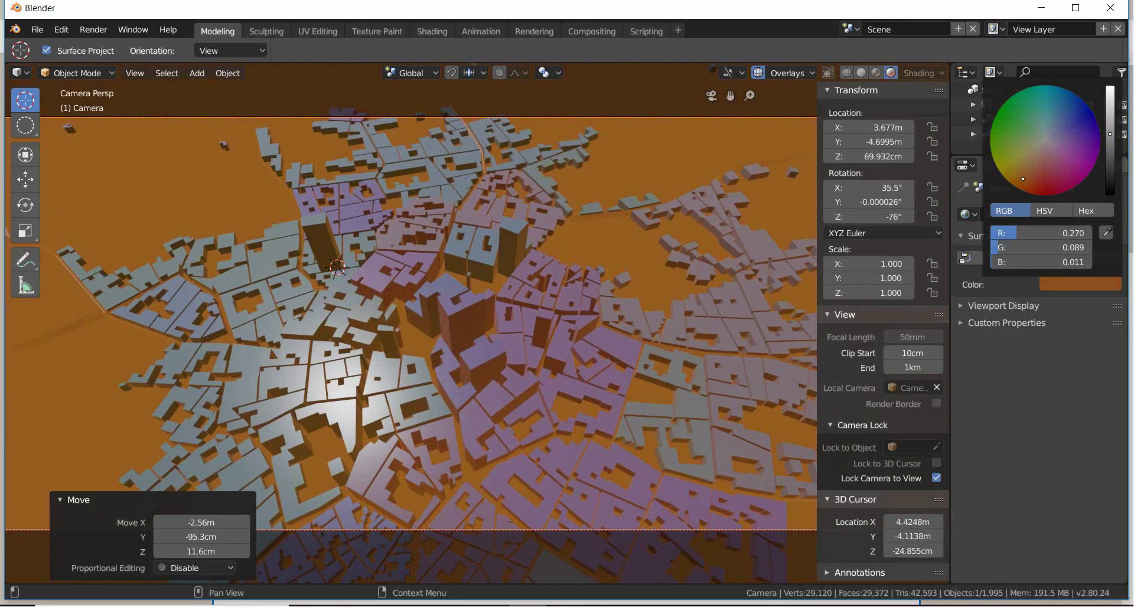
{"action": "mouse_move", "coordinate": [1026, 177]}
{"action": "left_mouse_down"}
{"action": "mouse_move", "coordinate": [1018, 164]}
{"action": "mouse_move", "coordinate": [1025, 179]}
{"action": "left_mouse_up"}
{"action": "middle_click_drag", "start_coordinate": [756, 181], "coordinate": [618, 337]}
Select the lamp and change its light type to Sun
{"action": "left_click", "coordinate": [570, 245]}
{"action": "key", "text": "ctrl+KP_0"}
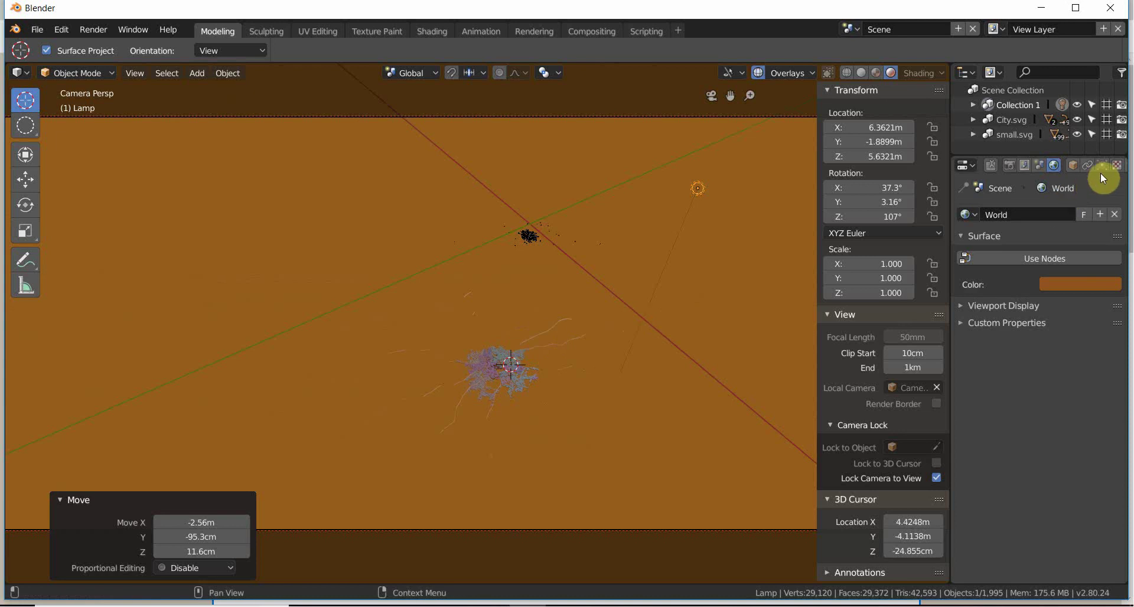
{"action": "left_click", "coordinate": [1099, 165]}
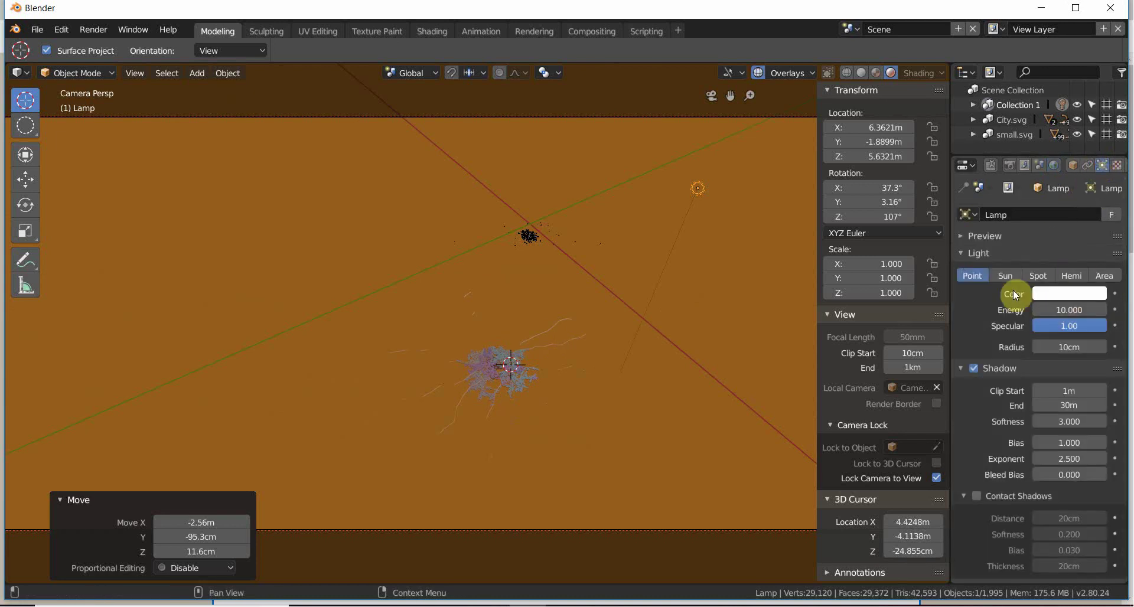
{"action": "left_click", "coordinate": [1000, 277]}
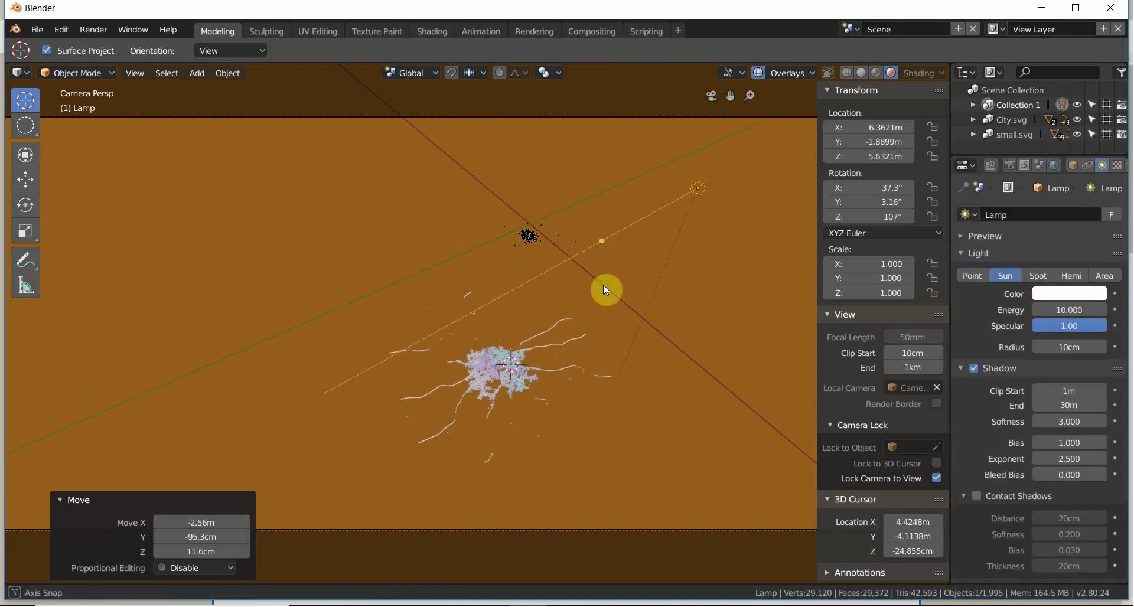
{"action": "middle_click_drag", "start_coordinate": [602, 278], "coordinate": [619, 215]}
Rotate the sun low to about −81.3°, −11.4°, −21.8° across the city
{"action": "key", "text": "r"}
{"action": "key", "text": "r"}
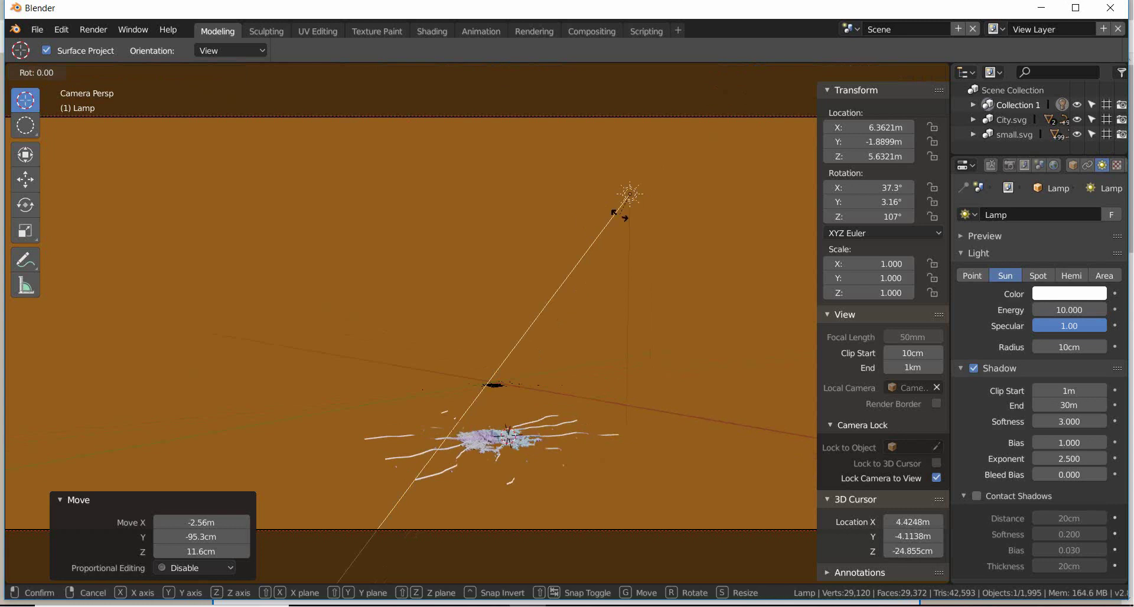
{"action": "mouse_move", "coordinate": [563, 112]}
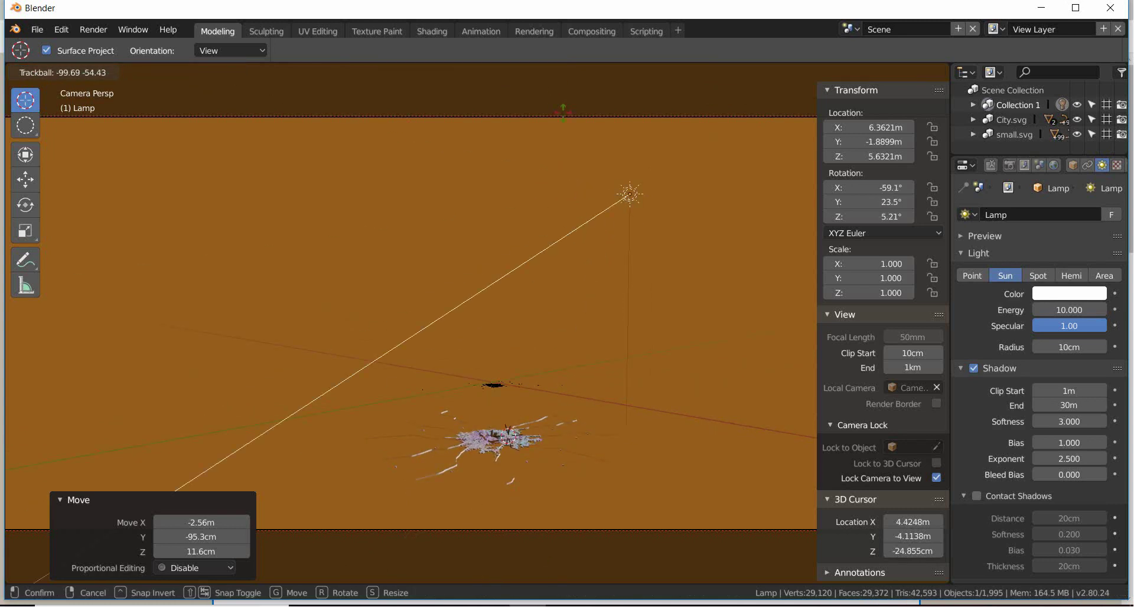
{"action": "left_click", "coordinate": [537, 76]}
{"action": "middle_click_drag", "start_coordinate": [486, 432], "coordinate": [594, 397]}
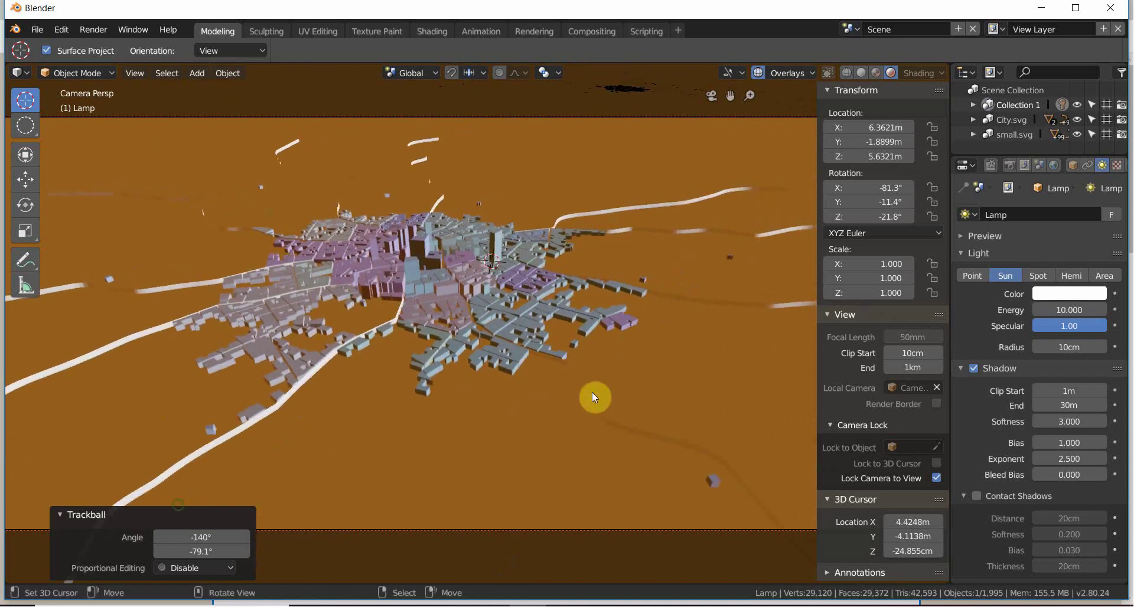
Compare LookDev and Rendered shading, then orbit in over the dense city blocks
{"action": "left_click", "coordinate": [884, 68]}
{"action": "left_click", "coordinate": [891, 72]}
{"action": "mouse_move", "coordinate": [604, 247]}
{"action": "middle_mouse_down"}
{"action": "mouse_move", "coordinate": [448, 303]}
{"action": "mouse_move", "coordinate": [762, 268]}
{"action": "mouse_move", "coordinate": [458, 453]}
{"action": "middle_mouse_up"}
{"action": "middle_click_drag", "start_coordinate": [610, 319], "coordinate": [724, 321]}
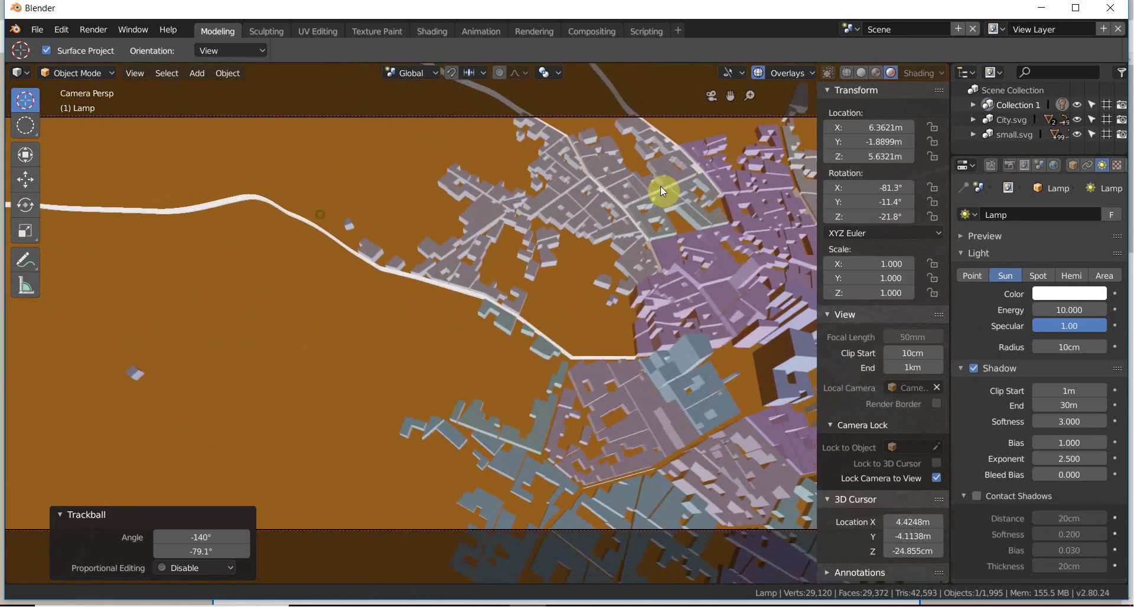
{"action": "middle_click_drag", "start_coordinate": [623, 385], "coordinate": [514, 390]}
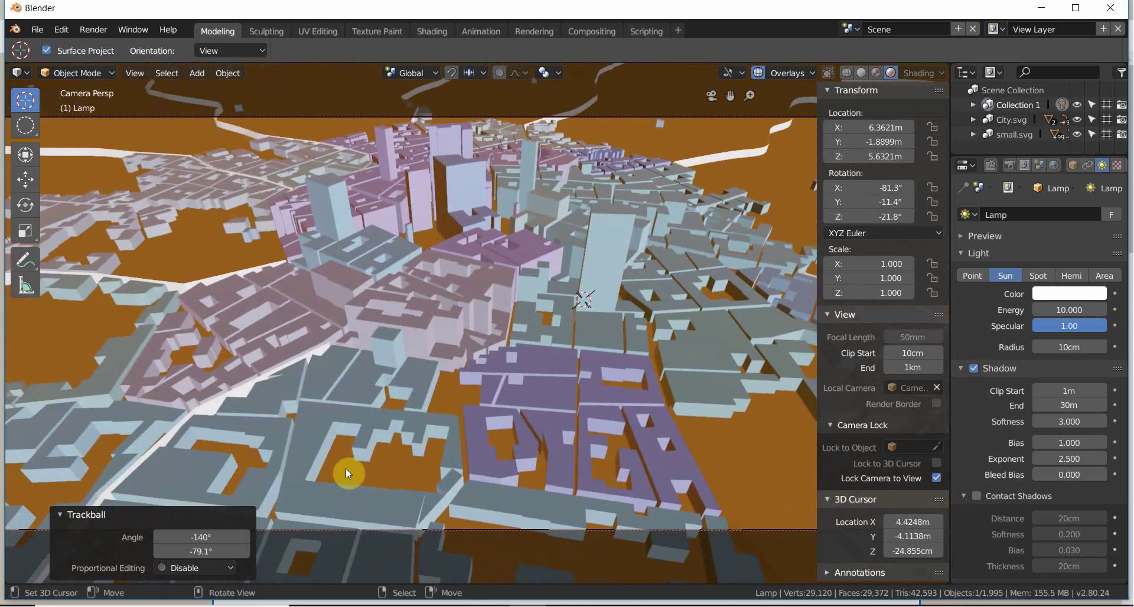
{"action": "scroll", "coordinate": [358, 460], "scroll_direction": "down", "scroll_amount": 6}
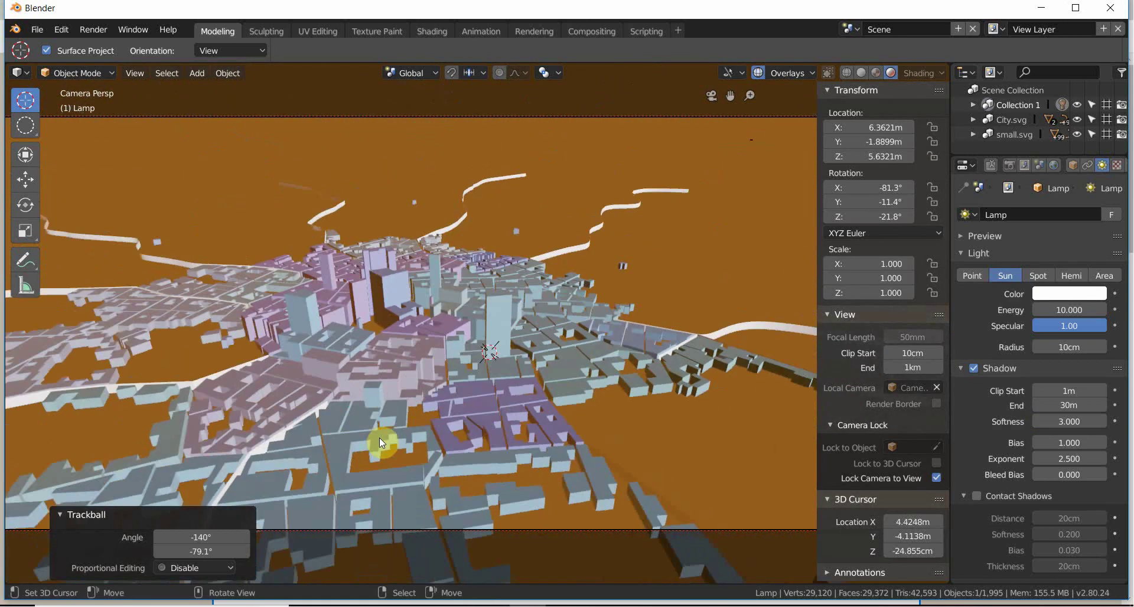
Set the sun lamp's energy to 8.530 while checking the lighting up close
{"action": "mouse_move", "coordinate": [1069, 309]}
{"action": "left_mouse_down"}
{"action": "mouse_move", "coordinate": [1033, 309]}
{"action": "mouse_move", "coordinate": [1072, 309]}
{"action": "mouse_move", "coordinate": [1035, 309]}
{"action": "mouse_move", "coordinate": [1063, 309]}
{"action": "mouse_move", "coordinate": [1051, 310]}
{"action": "left_mouse_up"}
{"action": "middle_click_drag", "start_coordinate": [451, 341], "coordinate": [436, 113]}
{"action": "left_click_drag", "start_coordinate": [1069, 310], "coordinate": [1123, 310]}
{"action": "middle_click_drag", "start_coordinate": [466, 315], "coordinate": [369, 350]}
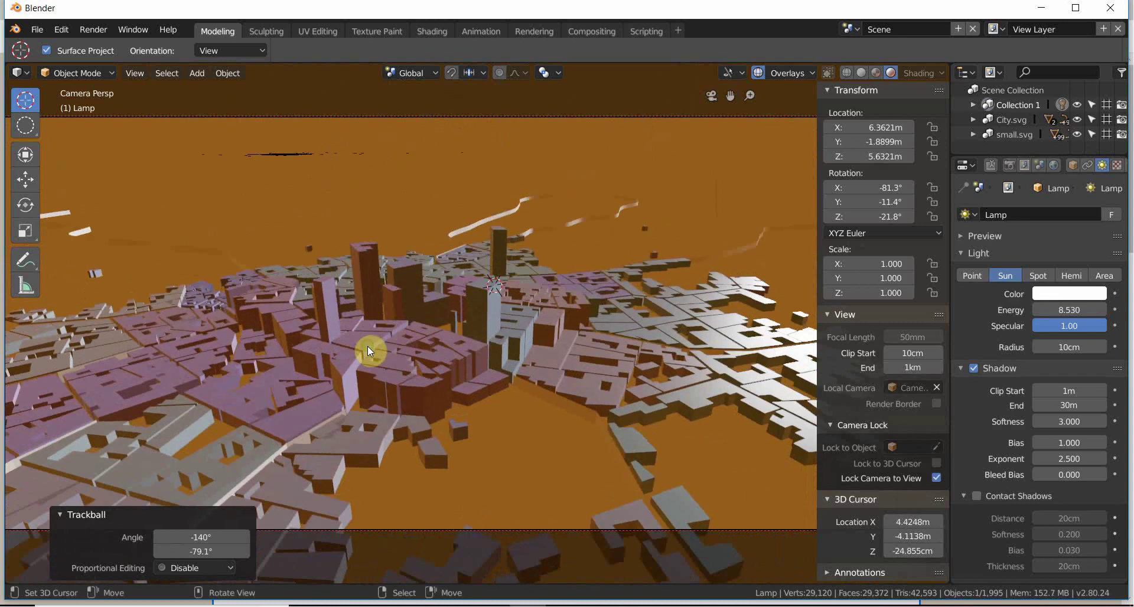
Enable Ambient Occlusion in the Render properties and expand its settings
{"action": "left_click", "coordinate": [1012, 166]}
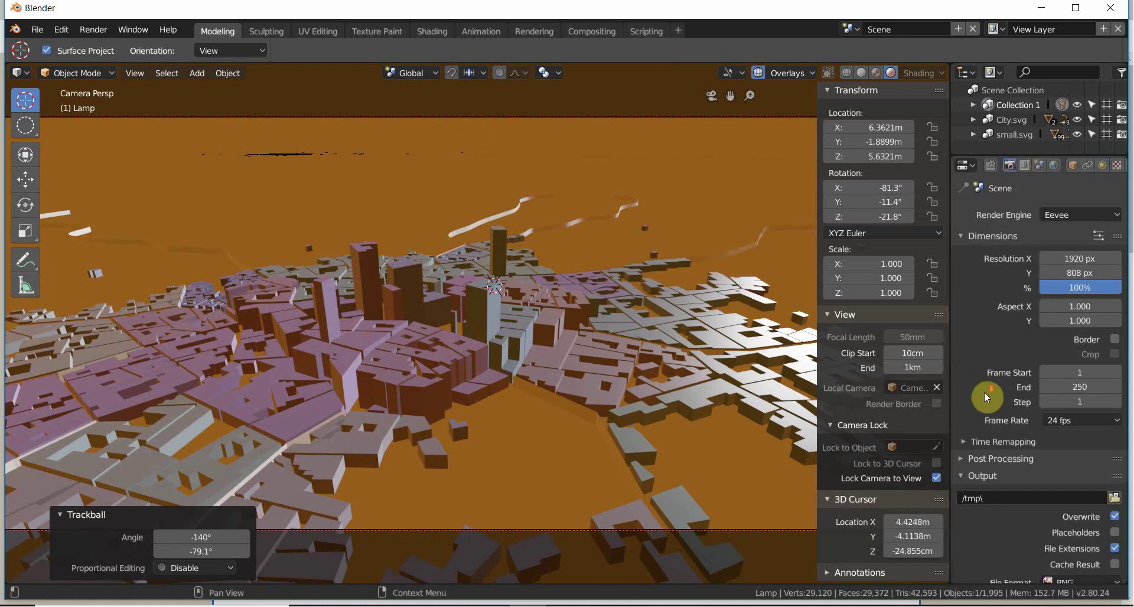
{"action": "scroll", "coordinate": [984, 391], "scroll_direction": "down", "scroll_amount": 8}
{"action": "scroll", "coordinate": [994, 414], "scroll_direction": "down", "scroll_amount": 4}
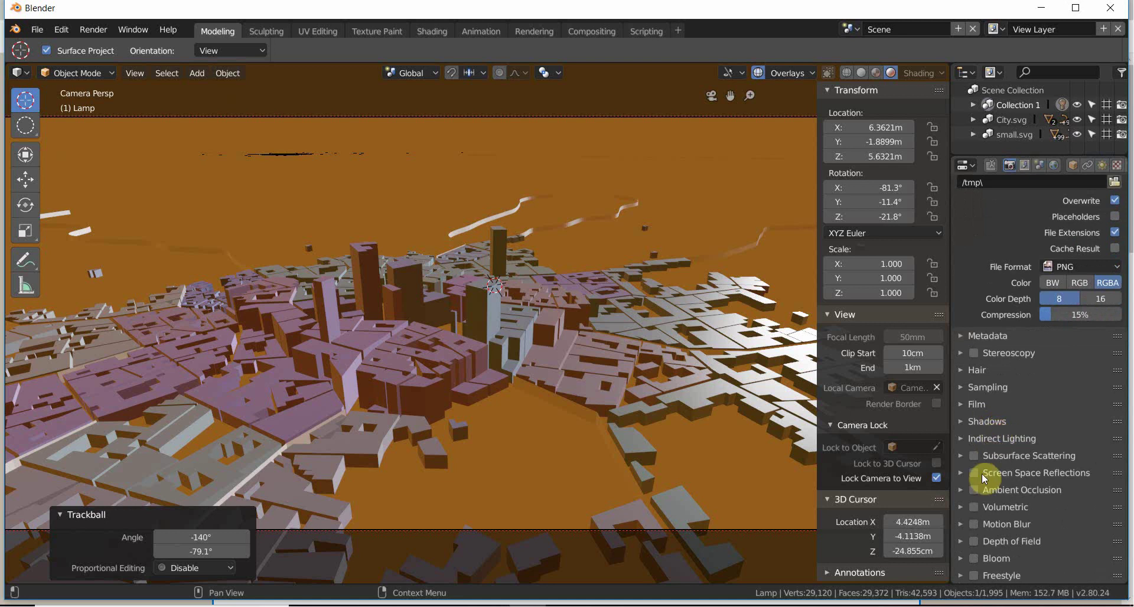
{"action": "left_click", "coordinate": [973, 489]}
{"action": "left_click", "coordinate": [973, 489]}
{"action": "left_click", "coordinate": [974, 489]}
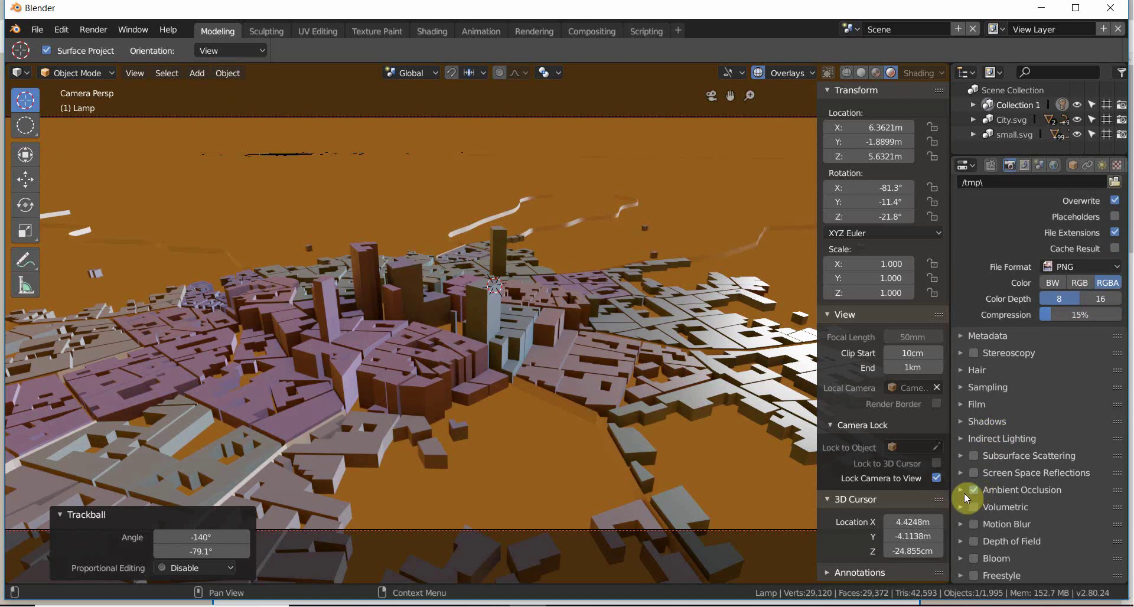
{"action": "left_click", "coordinate": [964, 492]}
{"action": "middle_click_drag", "start_coordinate": [276, 438], "coordinate": [345, 249]}
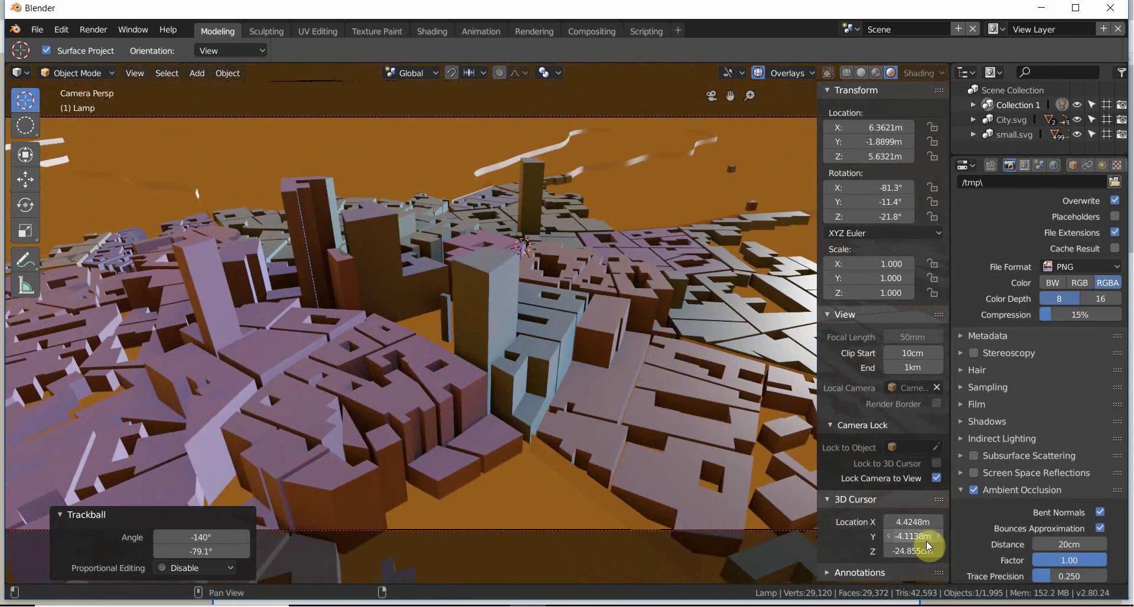
Set the occlusion distance to 70cm, compare it on and off, then collapse the panel
{"action": "left_click", "coordinate": [1038, 544]}
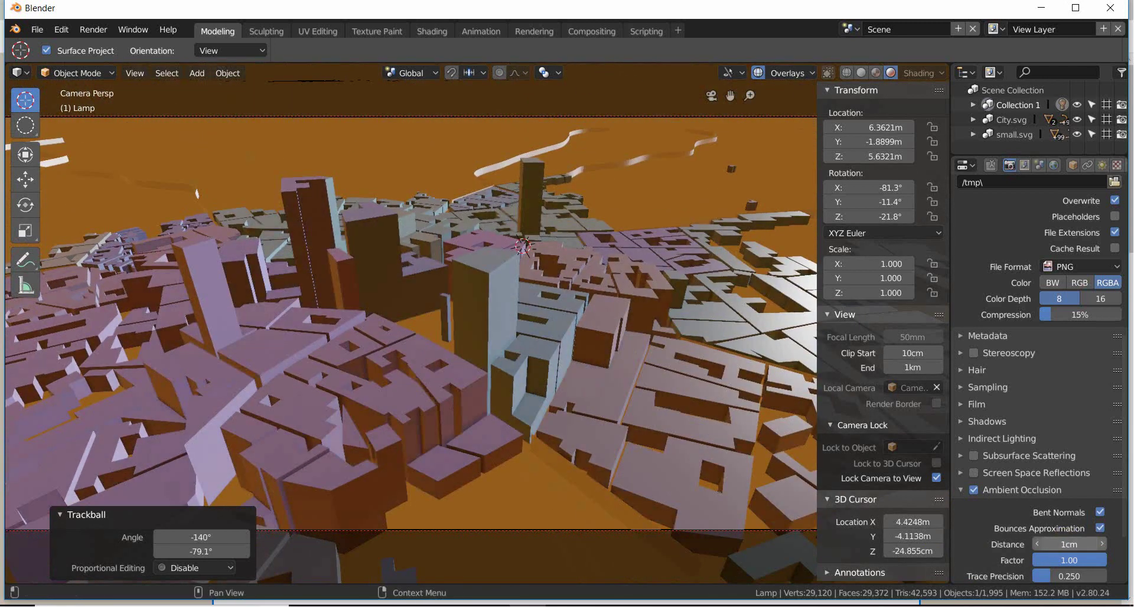
{"action": "left_click_drag", "start_coordinate": [1037, 544], "coordinate": [1099, 544]}
{"action": "scroll", "coordinate": [479, 272], "scroll_direction": "down", "scroll_amount": 5}
{"action": "middle_click_drag", "start_coordinate": [479, 273], "coordinate": [450, 278]}
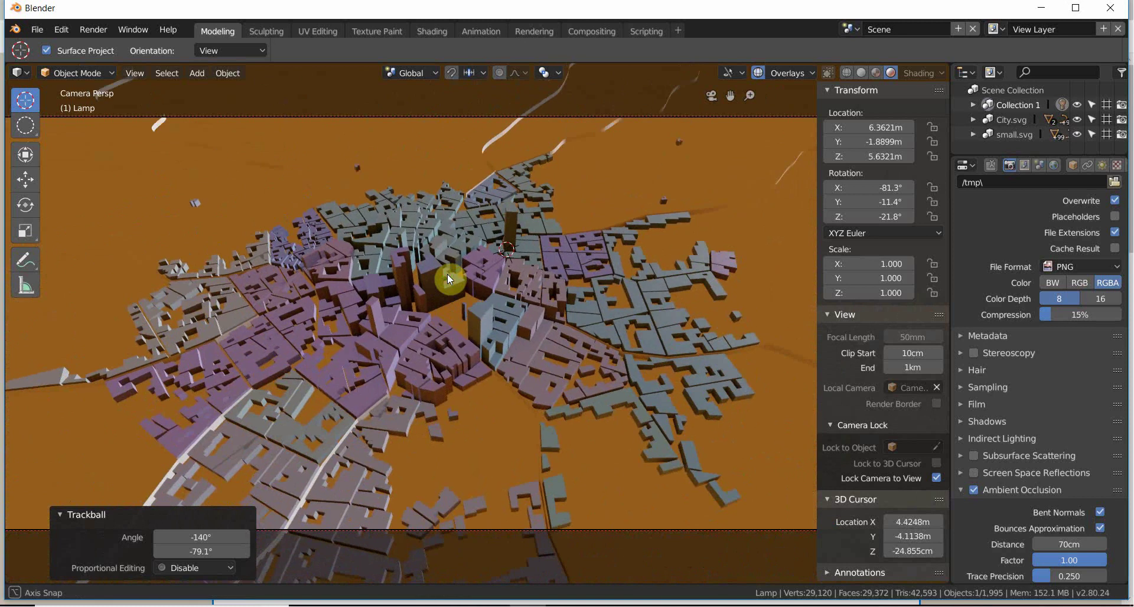
{"action": "left_click", "coordinate": [973, 490]}
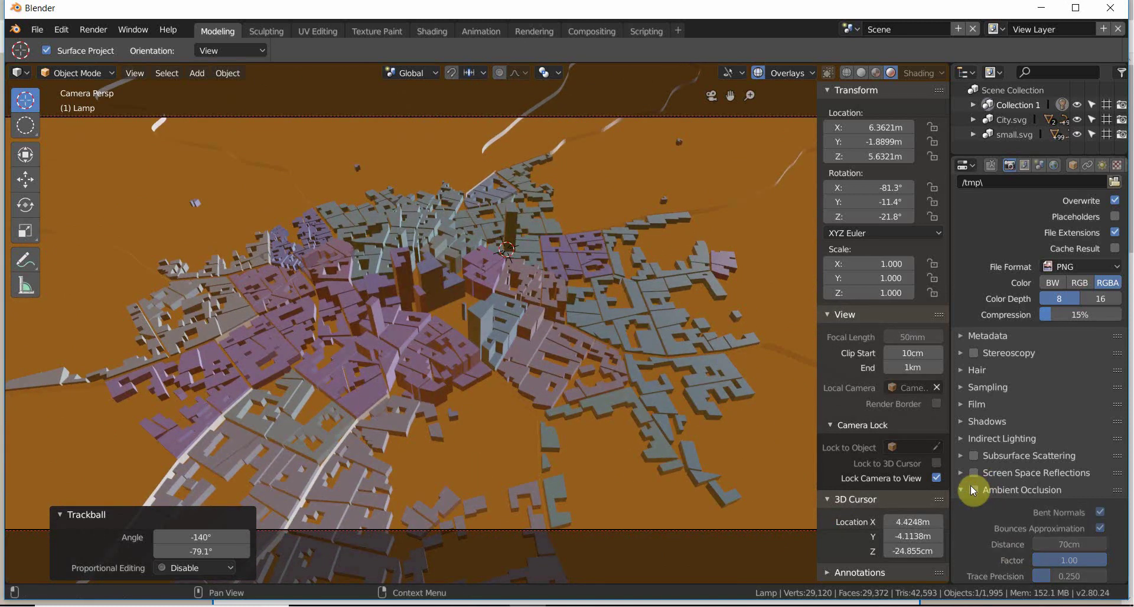
{"action": "left_click", "coordinate": [974, 490]}
{"action": "left_click", "coordinate": [973, 490]}
{"action": "left_click", "coordinate": [973, 490]}
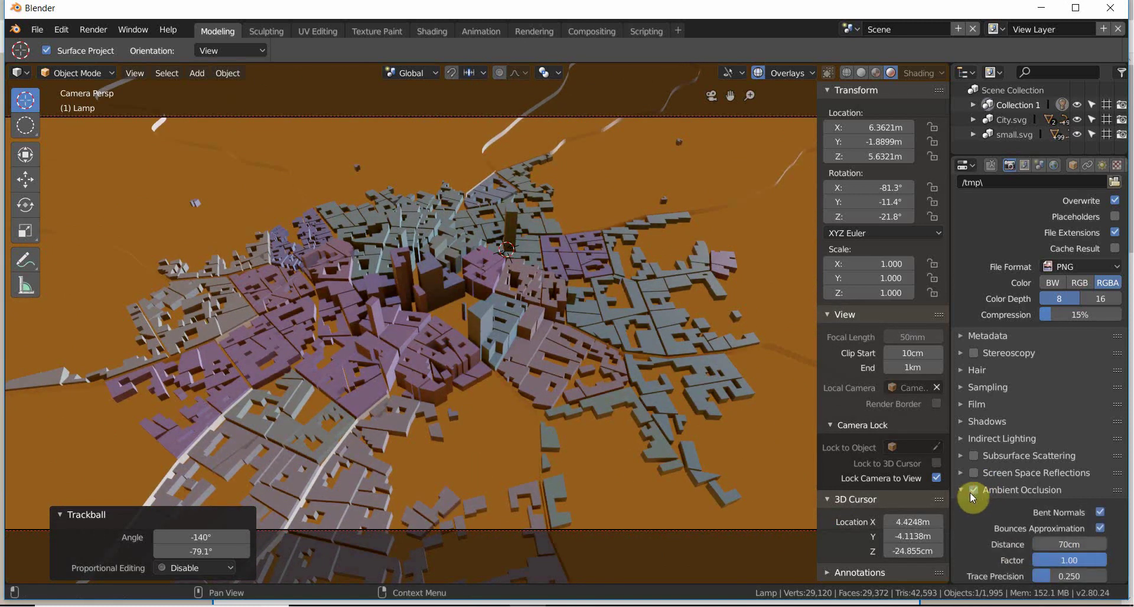
{"action": "scroll", "coordinate": [971, 493], "scroll_direction": "down", "scroll_amount": 2}
{"action": "scroll", "coordinate": [1004, 540], "scroll_direction": "down", "scroll_amount": 2}
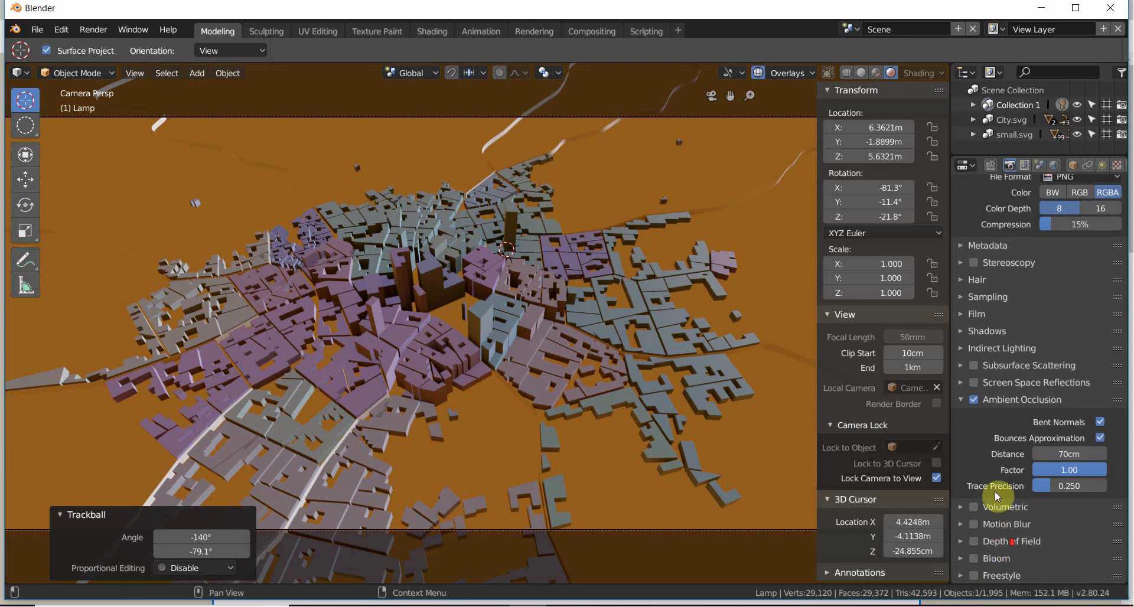
{"action": "left_click", "coordinate": [959, 397]}
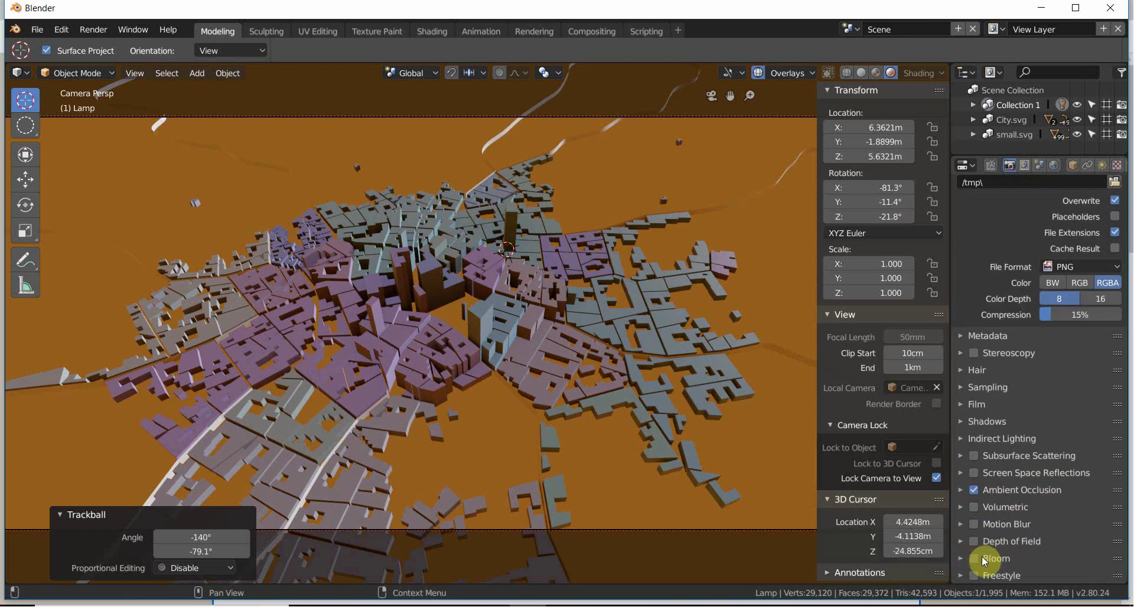
Enable Bloom and orbit around the city to check the glow
{"action": "left_click", "coordinate": [974, 558]}
{"action": "middle_click_drag", "start_coordinate": [771, 382], "coordinate": [379, 237]}
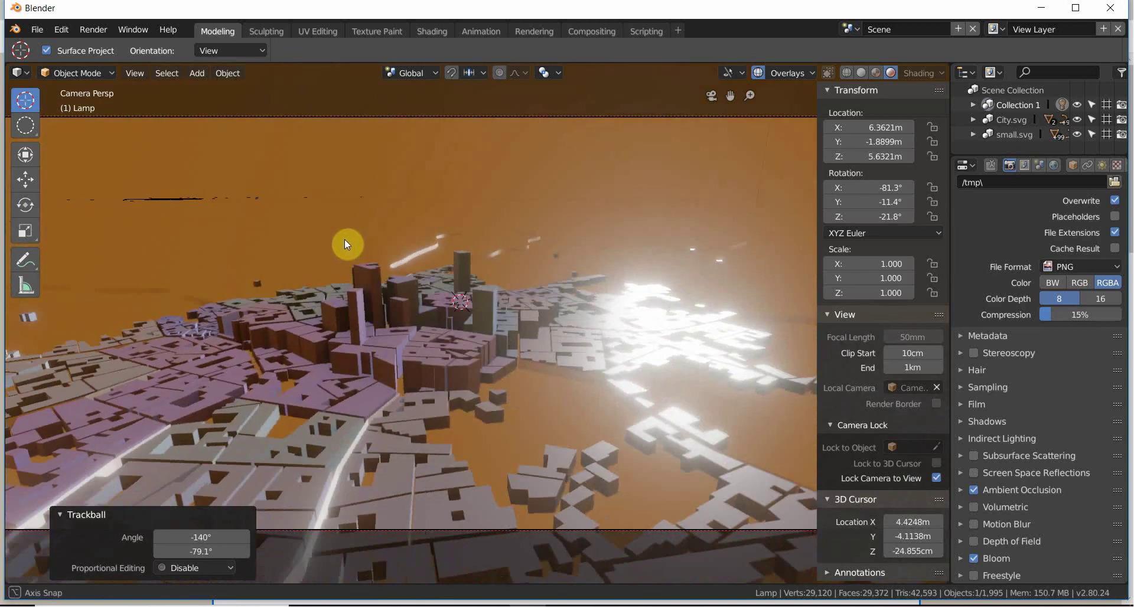
{"action": "middle_click_drag", "start_coordinate": [336, 258], "coordinate": [405, 171]}
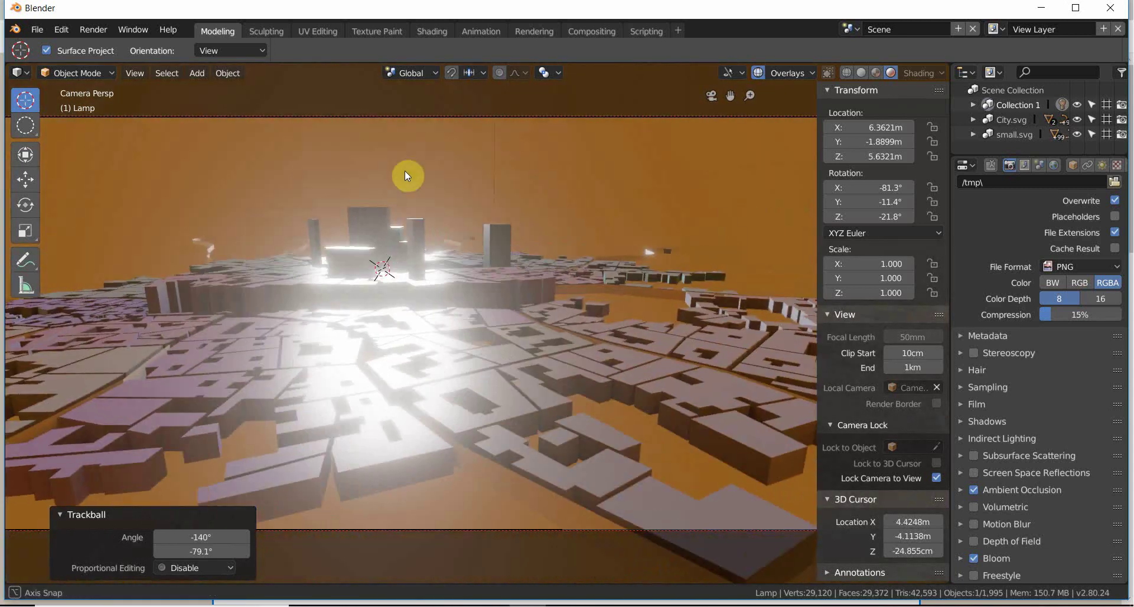
Set the bloom radius to 1.392 and orbit to a steeper view of the city
{"action": "left_click", "coordinate": [961, 558]}
{"action": "scroll", "coordinate": [979, 550], "scroll_direction": "down", "scroll_amount": 3}
{"action": "scroll", "coordinate": [980, 551], "scroll_direction": "down", "scroll_amount": 2}
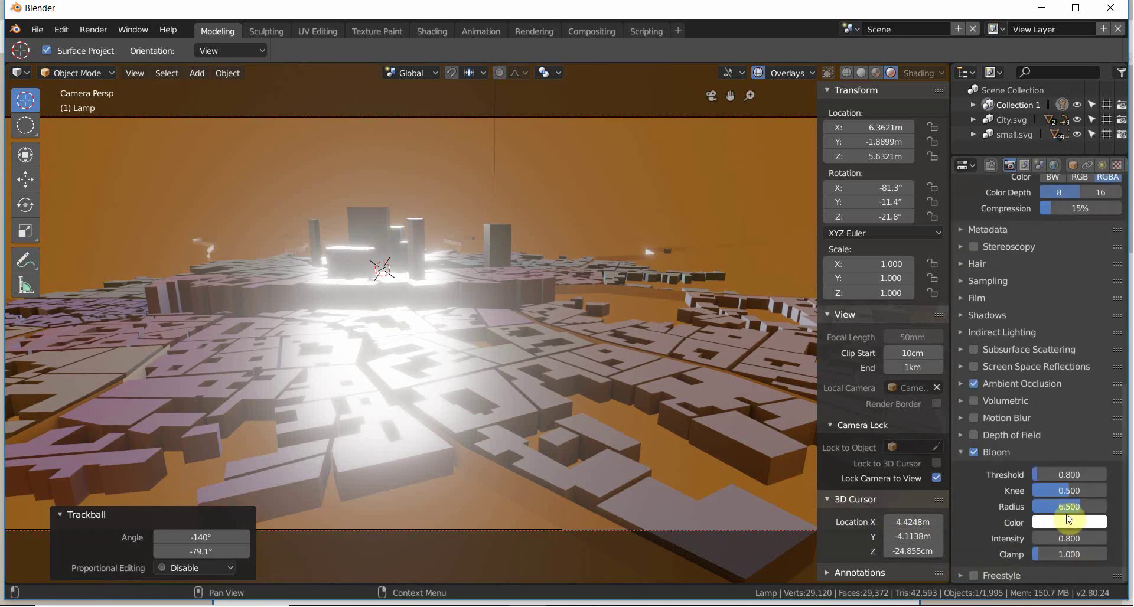
{"action": "key", "text": "BackSpace"}
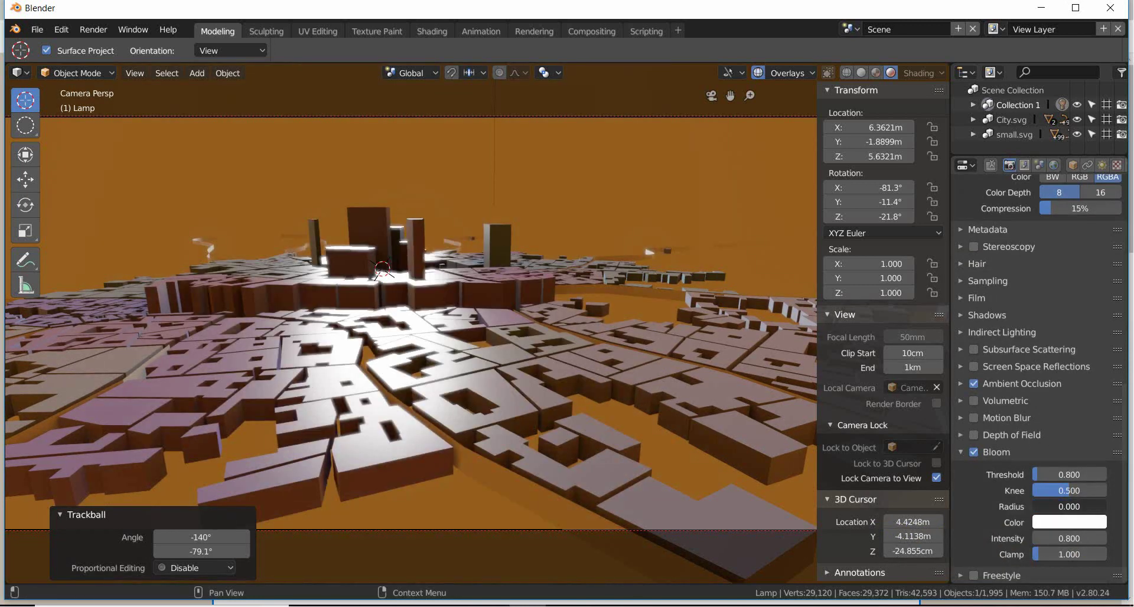
{"action": "mouse_move", "coordinate": [1043, 505]}
{"action": "left_mouse_down"}
{"action": "mouse_move", "coordinate": [1067, 505]}
{"action": "mouse_move", "coordinate": [1043, 505]}
{"action": "left_mouse_up"}
{"action": "middle_click_drag", "start_coordinate": [193, 265], "coordinate": [176, 238]}
{"action": "middle_click_drag", "start_coordinate": [346, 238], "coordinate": [422, 148]}
Render the camera view with F12, inspect the image, then close the Render Result window
{"action": "key", "text": "F12"}
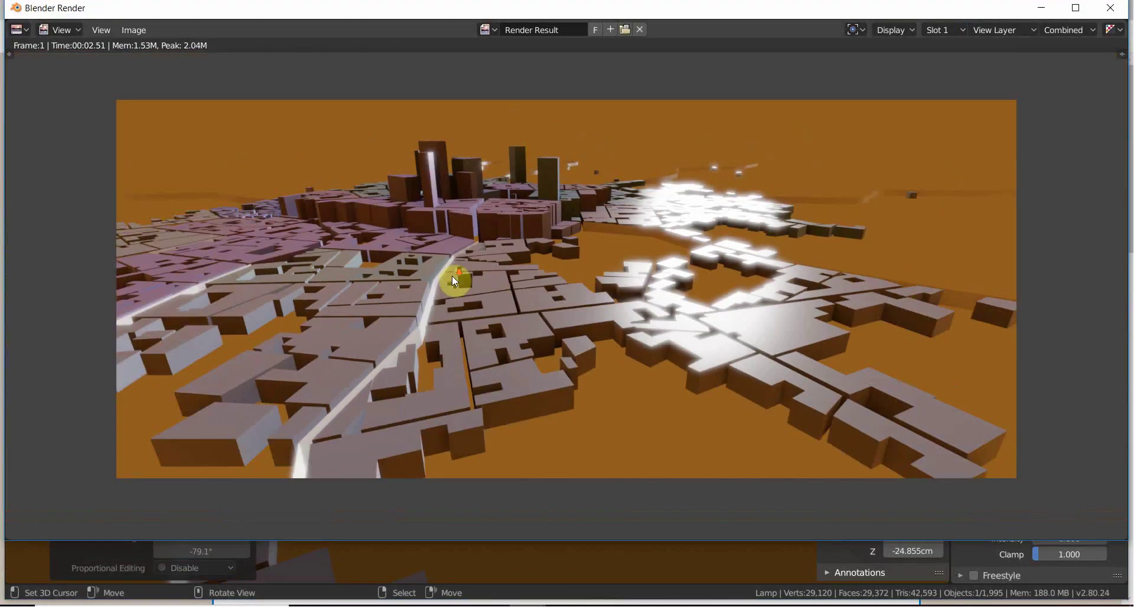
{"action": "scroll", "coordinate": [461, 284], "scroll_direction": "down", "scroll_amount": 1}
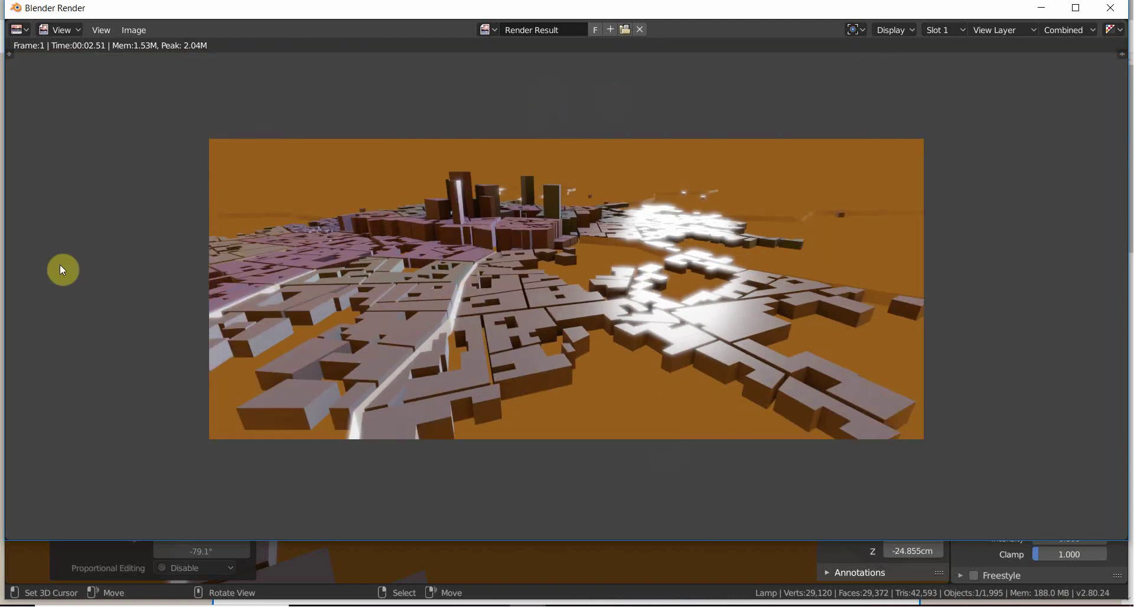
{"action": "scroll", "coordinate": [531, 236], "scroll_direction": "up", "scroll_amount": 2}
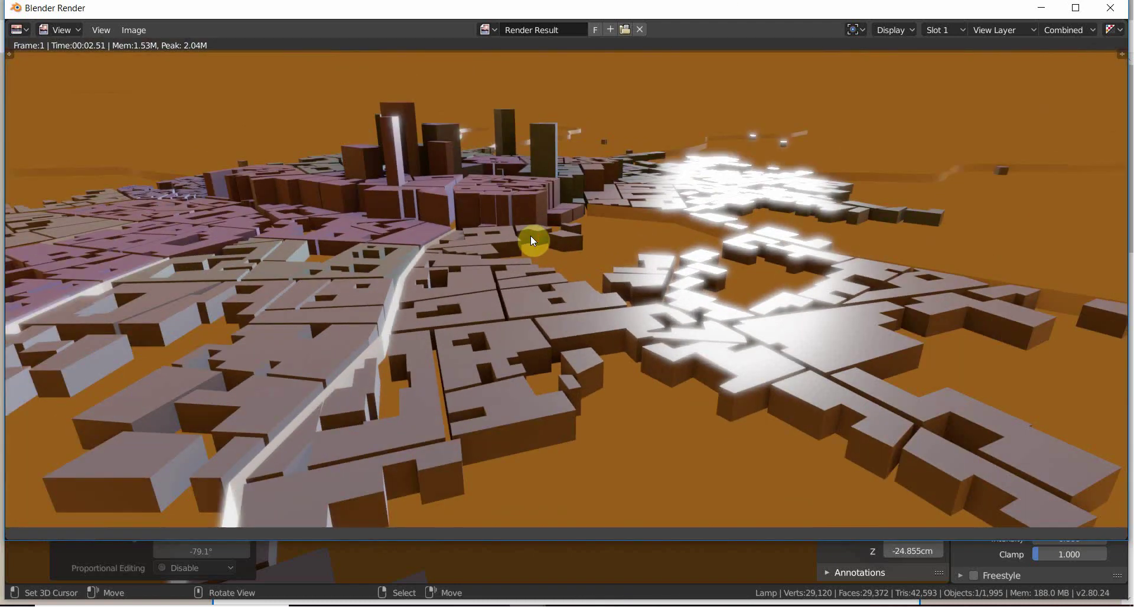
{"action": "scroll", "coordinate": [531, 235], "scroll_direction": "down", "scroll_amount": 3}
{"action": "scroll", "coordinate": [496, 180], "scroll_direction": "up", "scroll_amount": 1}
{"action": "double_click", "coordinate": [431, 11]}
{"action": "key", "text": "Escape"}
{"action": "middle_click_drag", "start_coordinate": [382, 271], "coordinate": [478, 303]}
Orbit so the glowing district sits at right, then shorten the main window to reveal the render
{"action": "scroll", "coordinate": [480, 293], "scroll_direction": "up", "scroll_amount": 8}
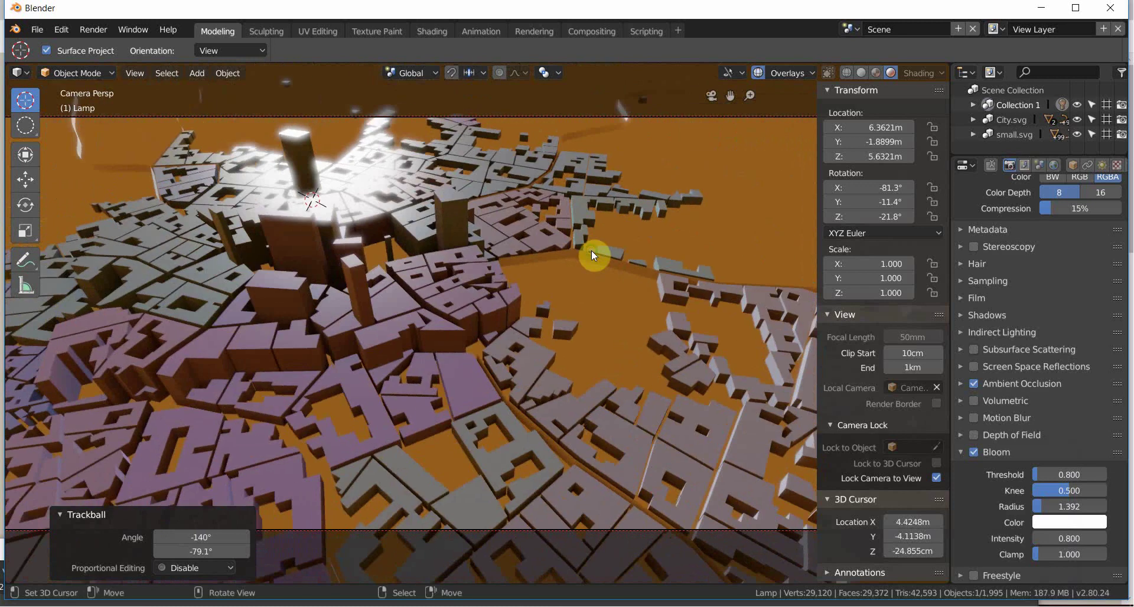
{"action": "middle_click_drag", "start_coordinate": [427, 281], "coordinate": [387, 332]}
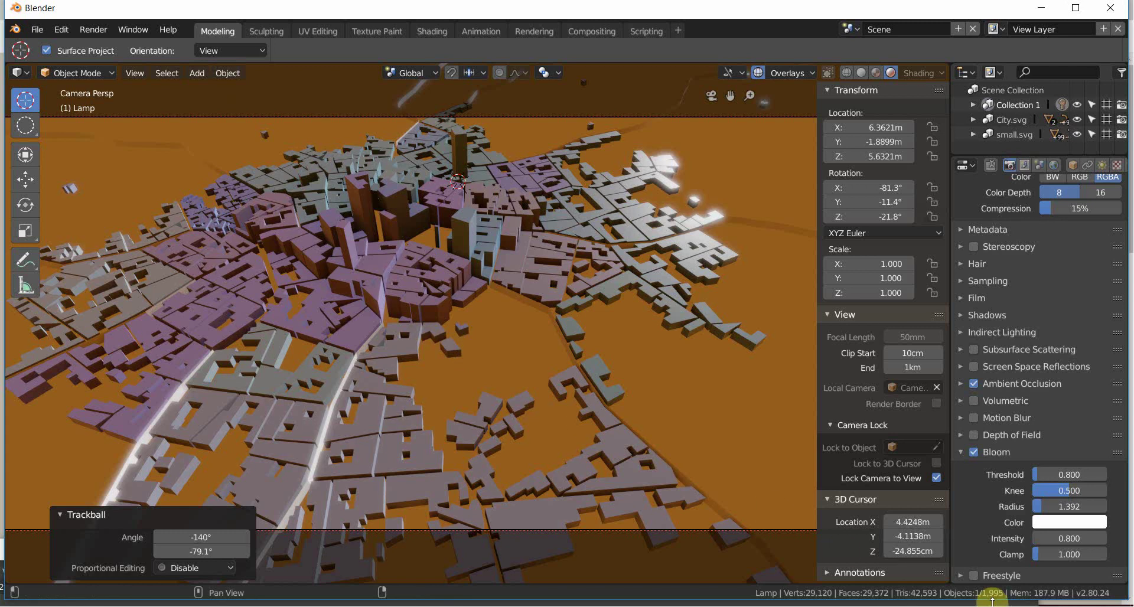
{"action": "left_click_drag", "start_coordinate": [982, 598], "coordinate": [949, 551]}
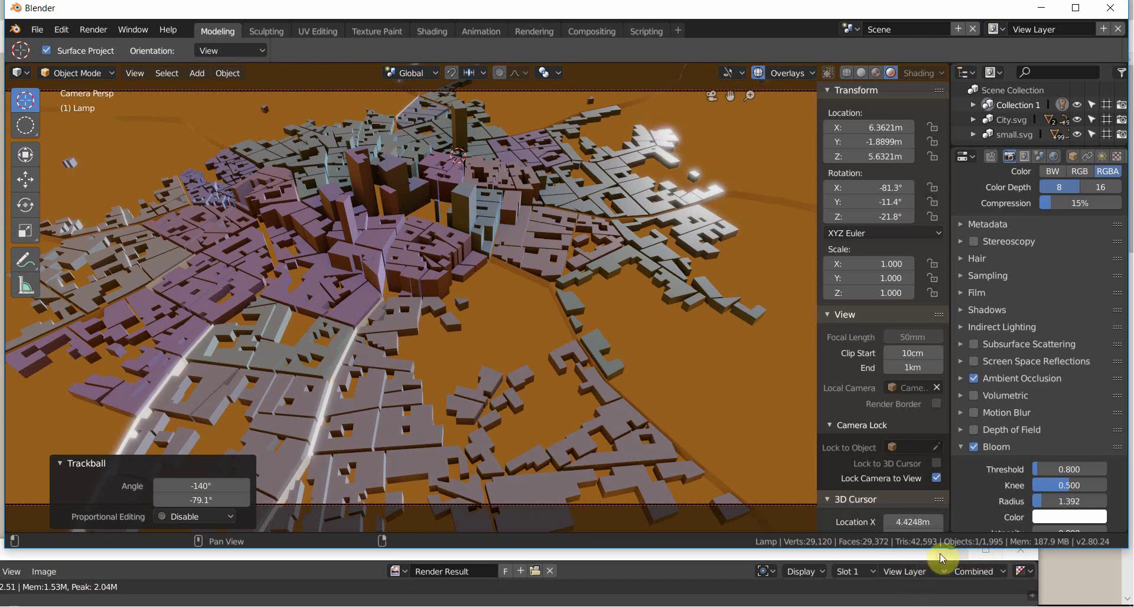